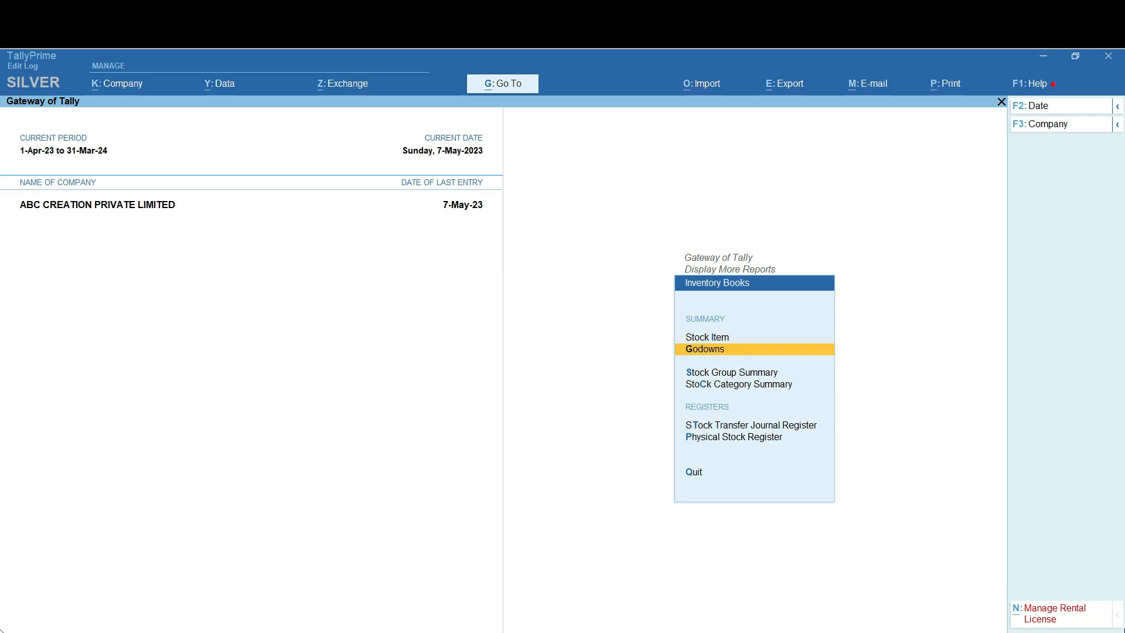
Open the Godowns report and browse the Main Location stock summary (1,120 PACK, 4,02,000.00)
key(Return)
key(Down)
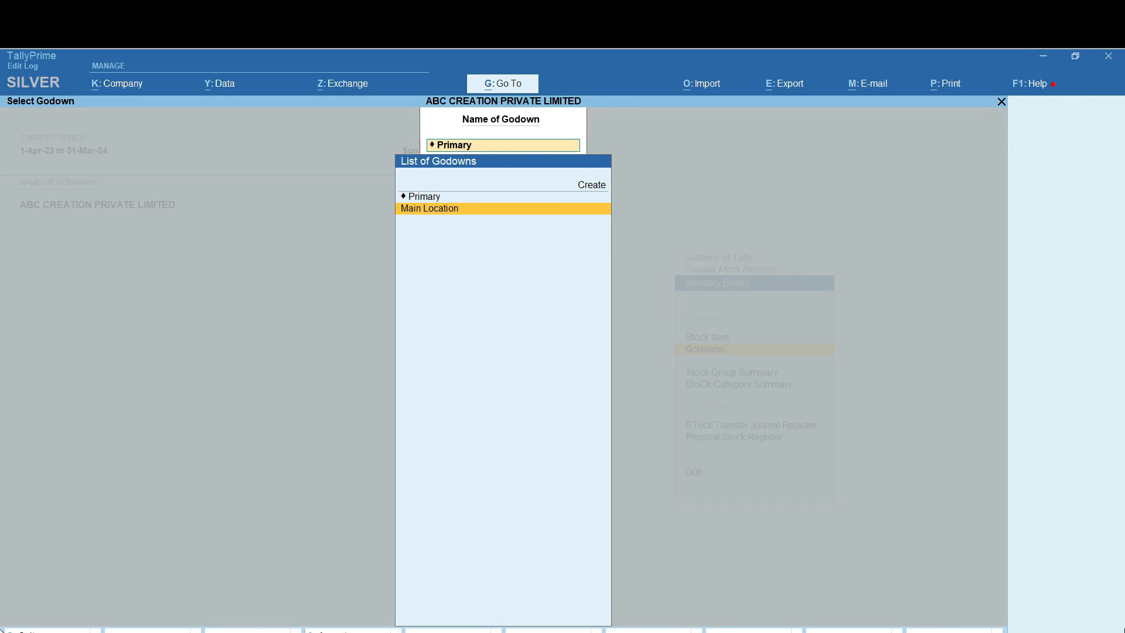
key(Return)
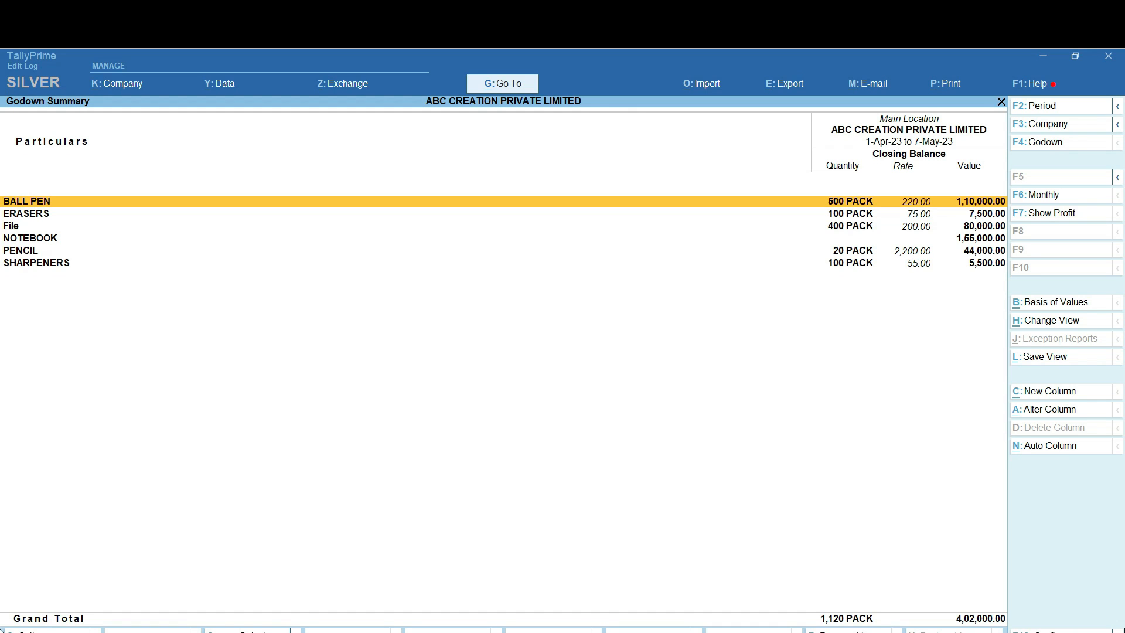
key(Down)
key(Down)
key(Down)
key(Down)
key(Up)
key(Up)
key(Up)
key(Down)
key(Up)
key(Up)
key(Down)
key(Down)
key(Down)
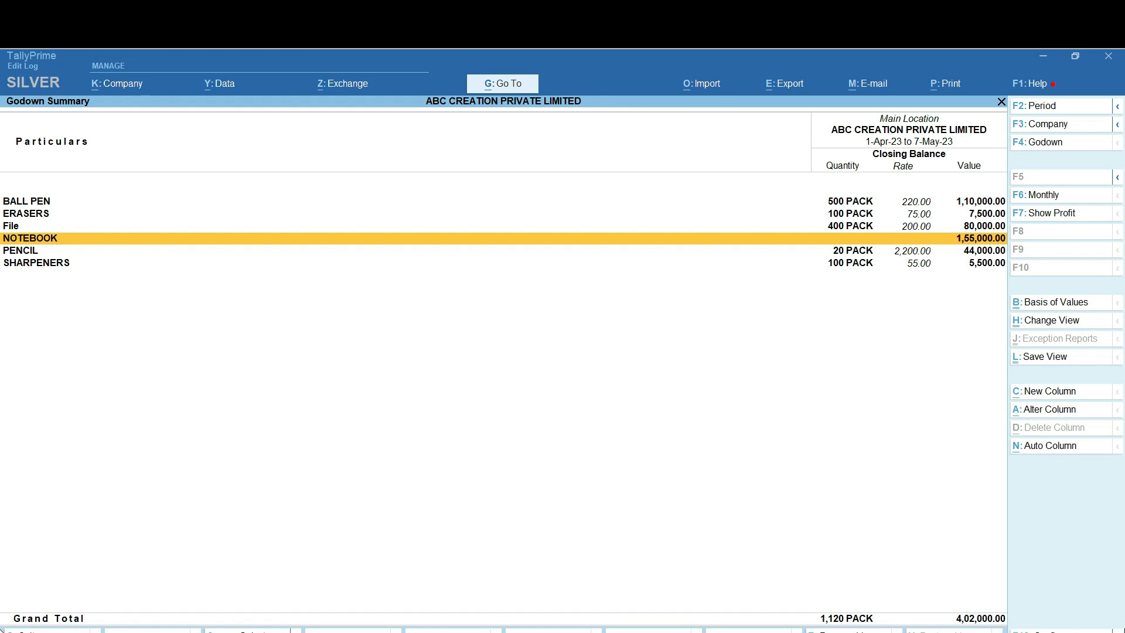
Drill into BALL PEN's stock details, then return home to the Master Creation list
key(Up)
key(Up)
key(Up)
key(Return)
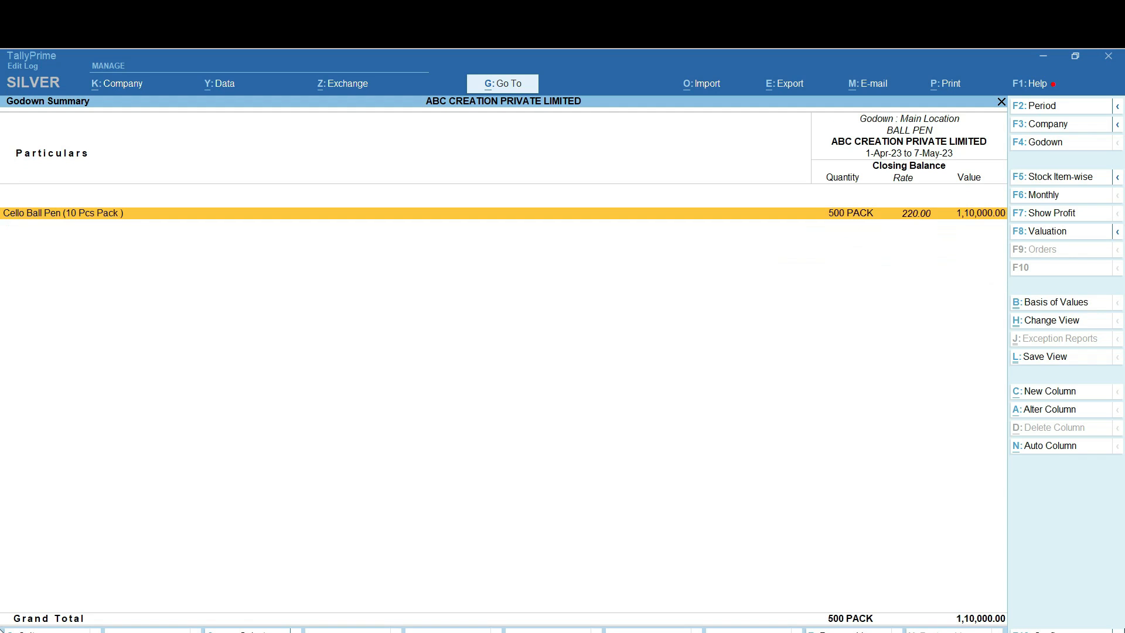
key(Escape)
key(Escape)
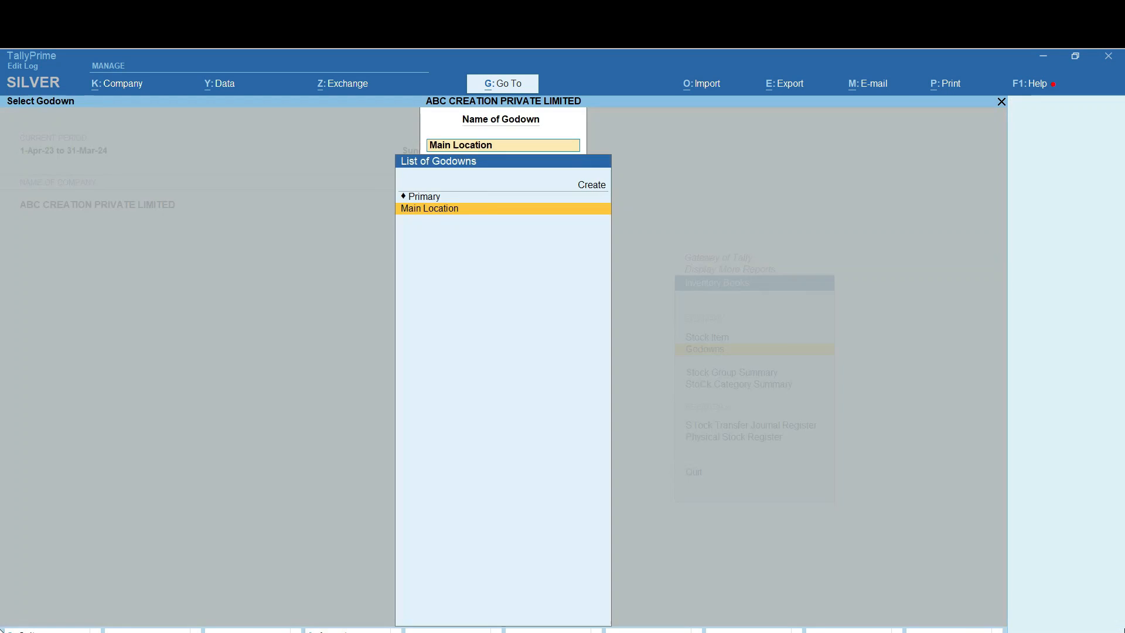
key(Escape)
key(Up)
key(Up)
key(Up)
key(Up)
key(Up)
key(Up)
key(Up)
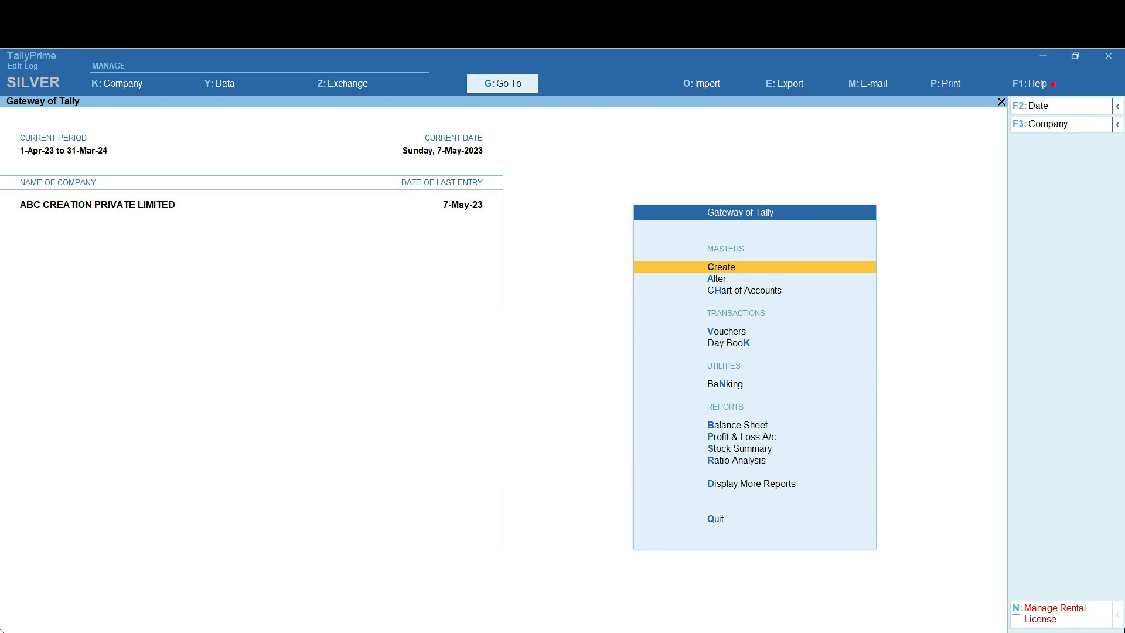
key(Return)
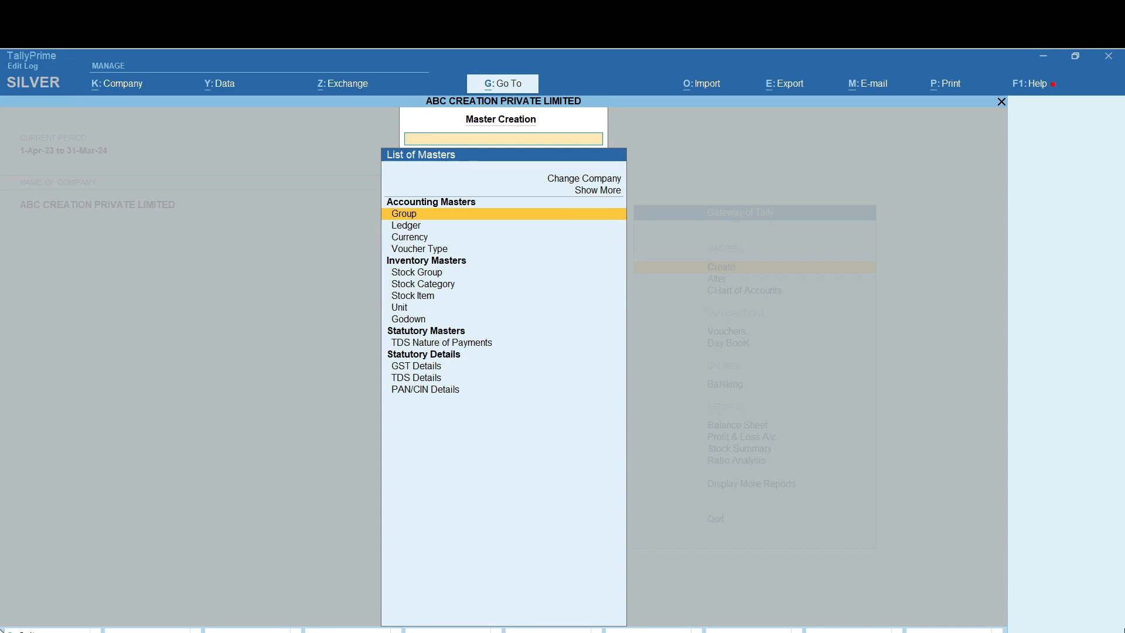
Create ledger 'Sales A/c' under Sales Accounts, GST applicable, supply type Services
key(Down)
key(Return)
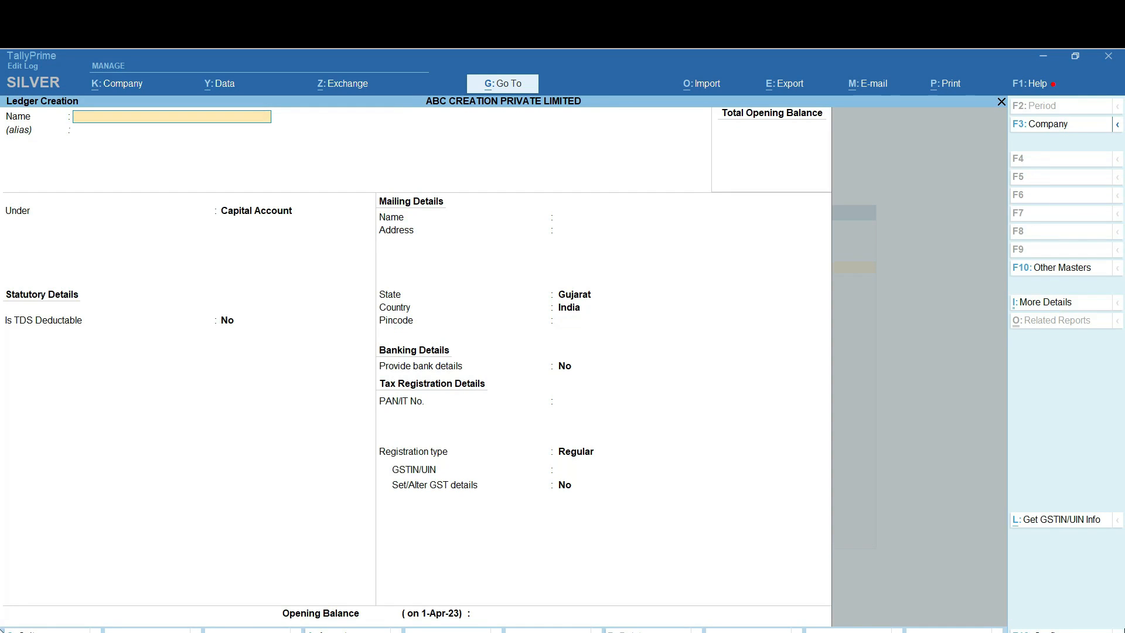
text(Sales A/c)
key(Return)
key(Return)
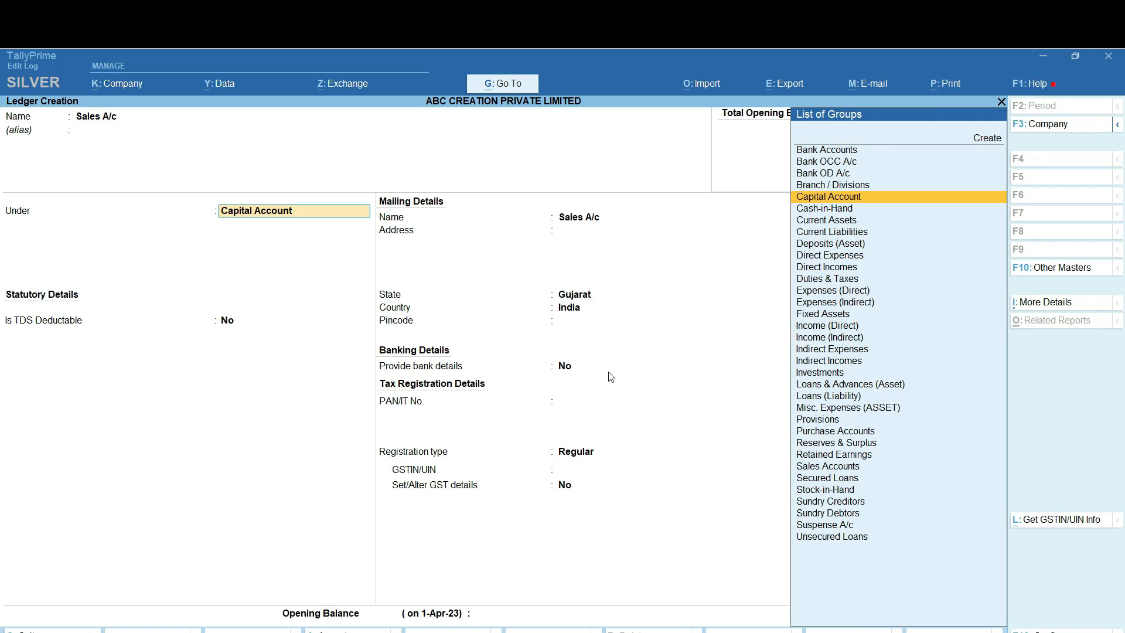
text(Sal)
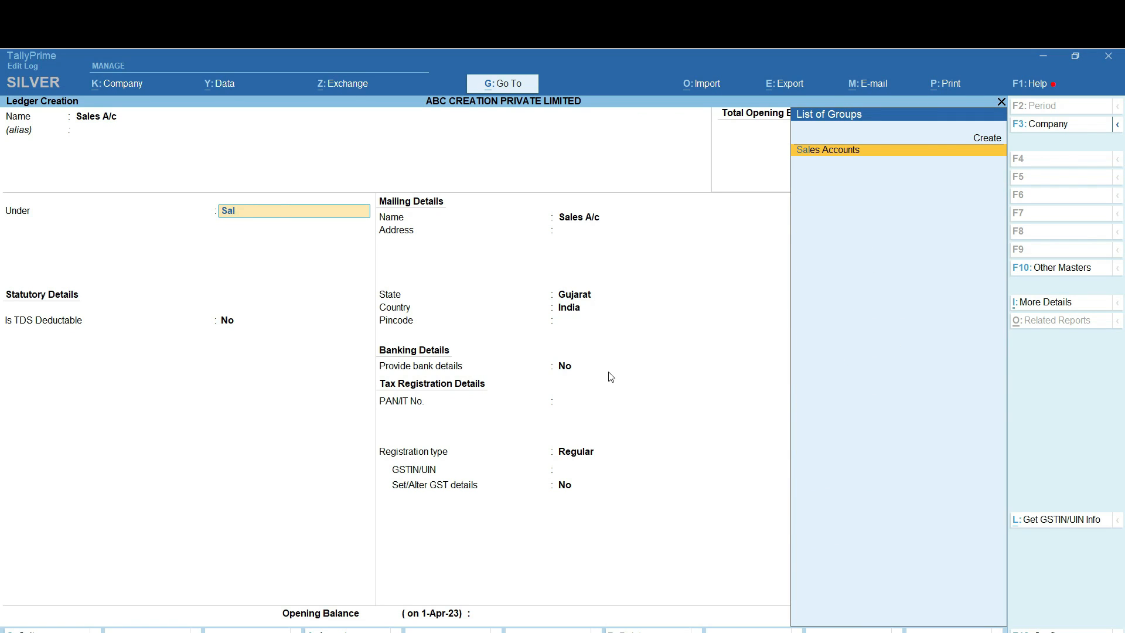
key(Return)
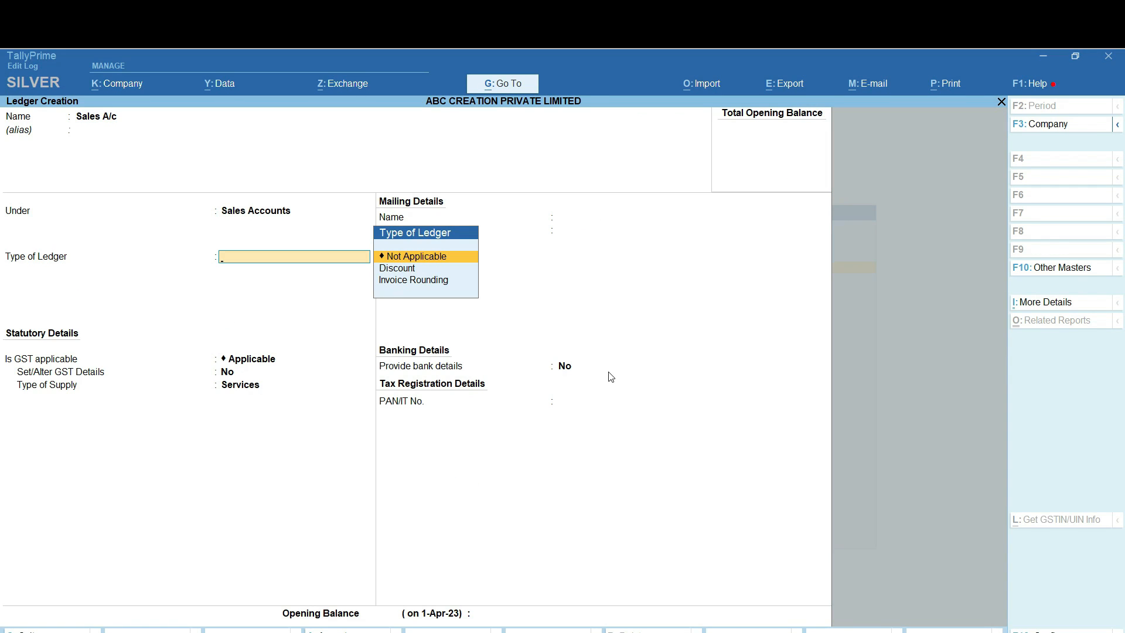
key(Return)
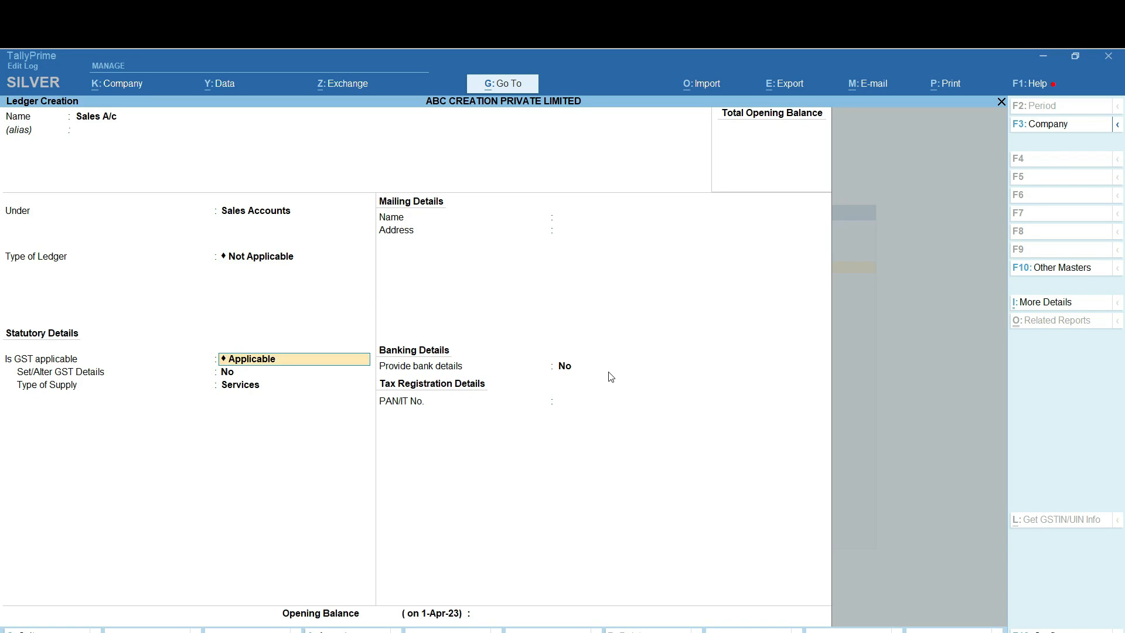
key(Return)
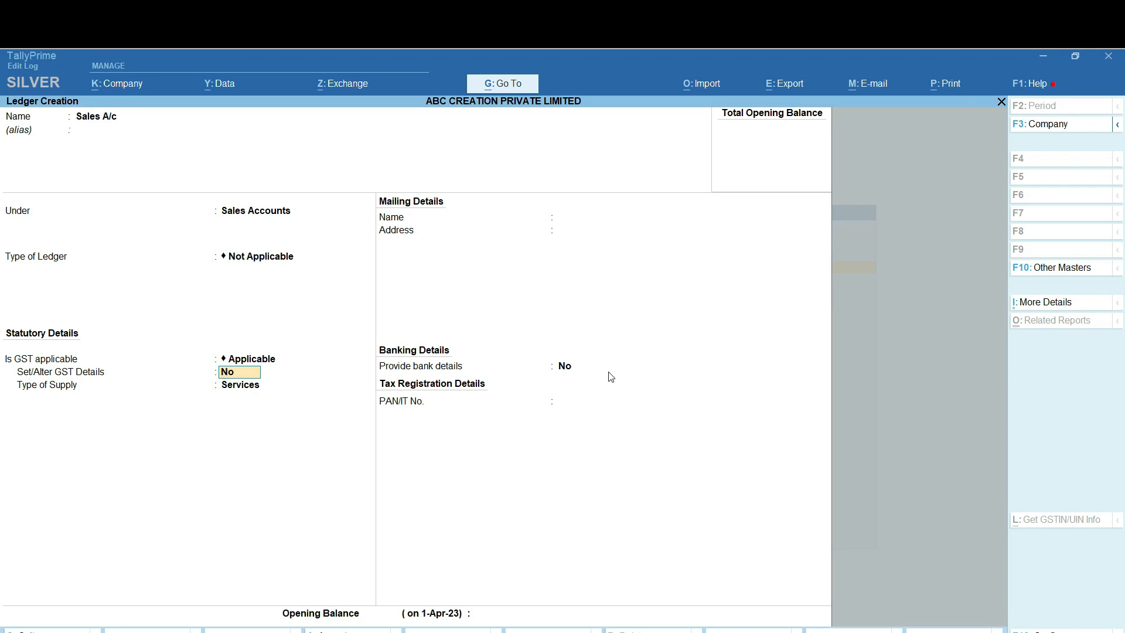
key(Return)
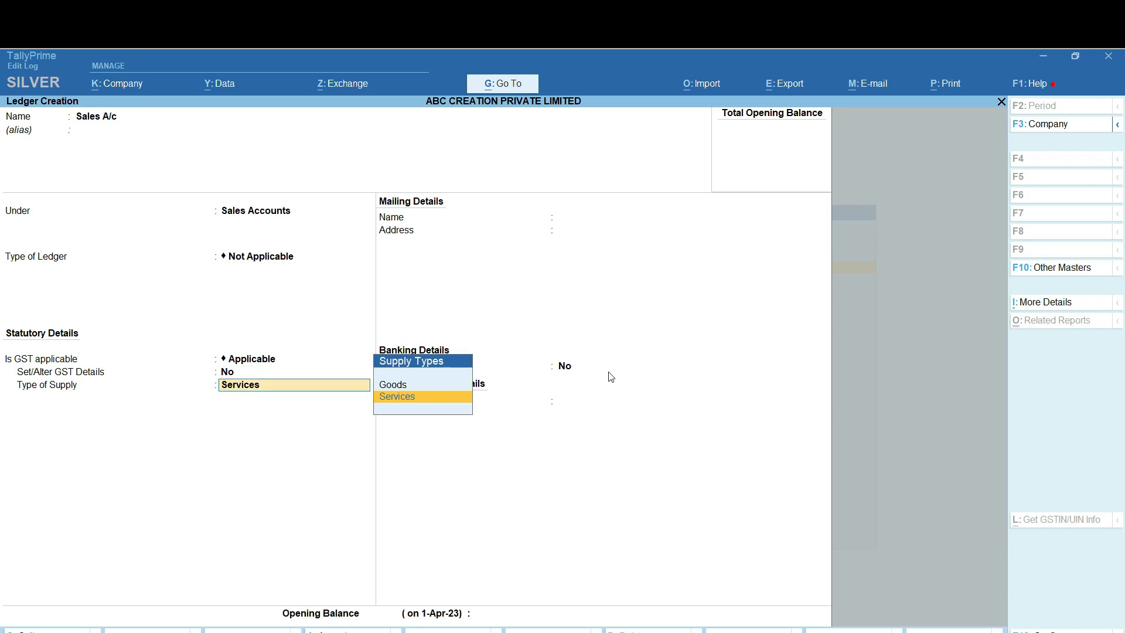
key(Return)
key(Return)
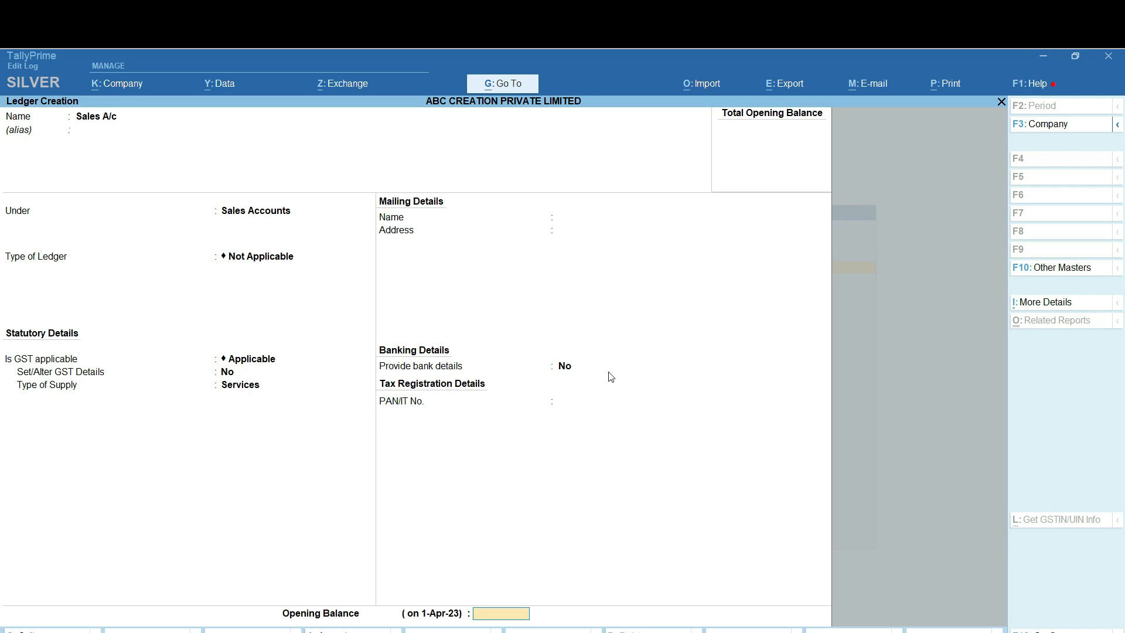
key(Return)
key(Return)
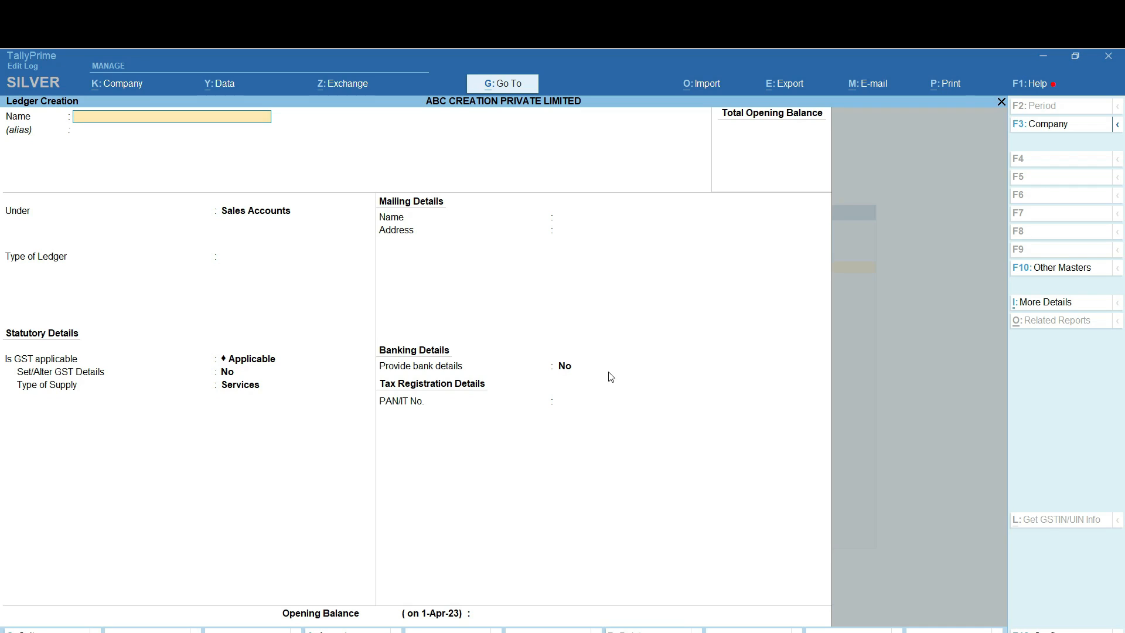
Enter 'Sunil Book Store' under Sundry Debtors, bill-by-bill Yes, 10-day credit period, credit-day check off
text(Sunil Book Store)
key(Return)
key(Return)
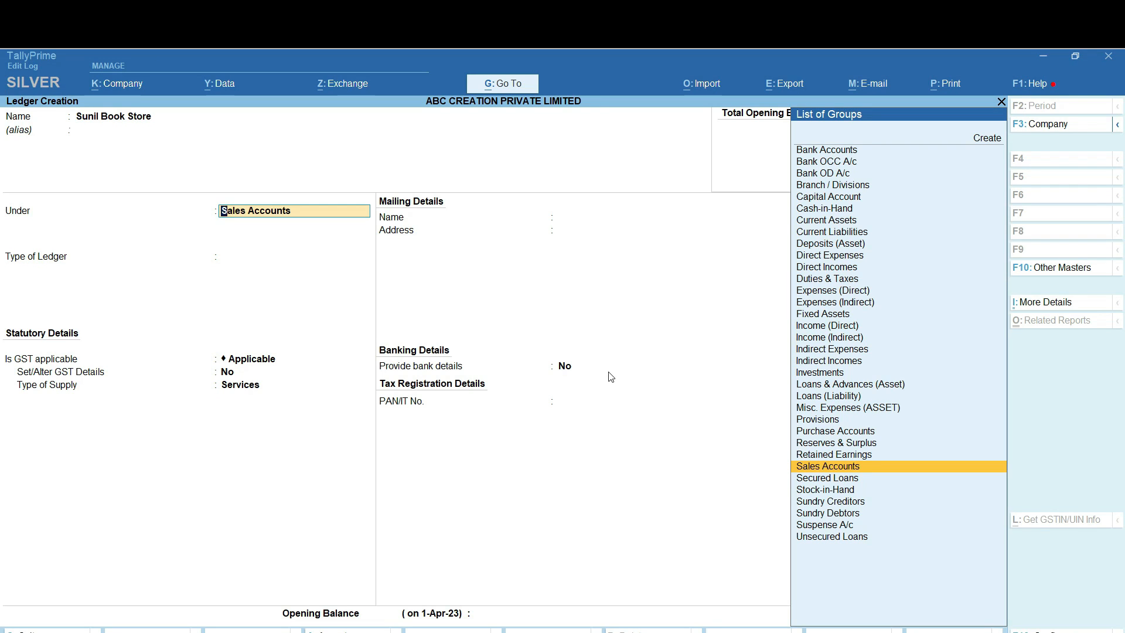
text(Sun)
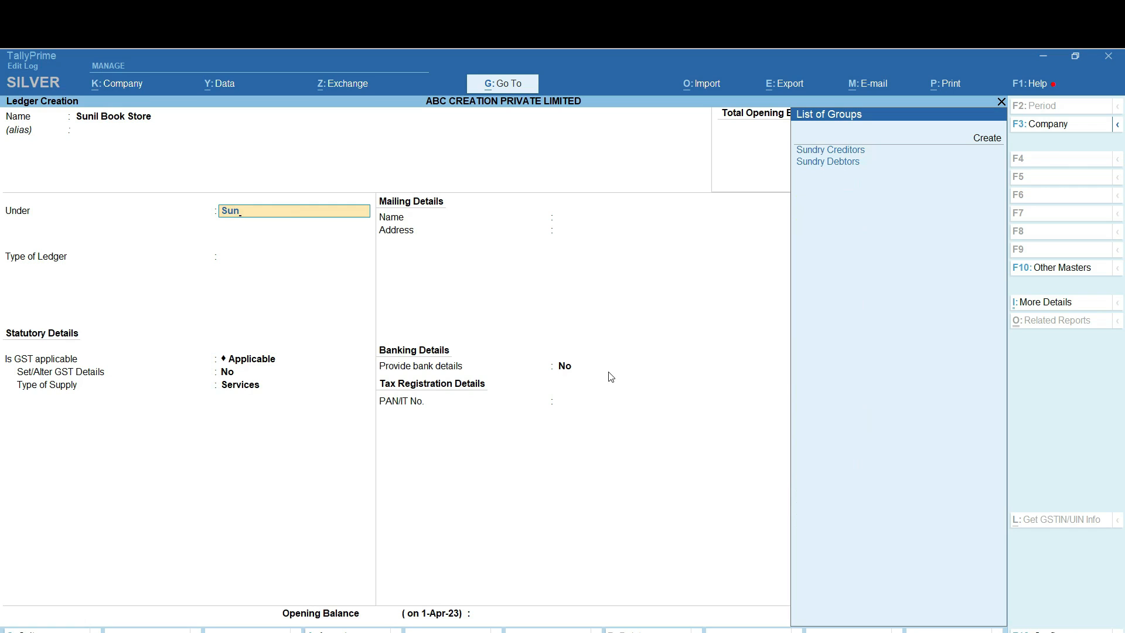
key(Down)
key(Return)
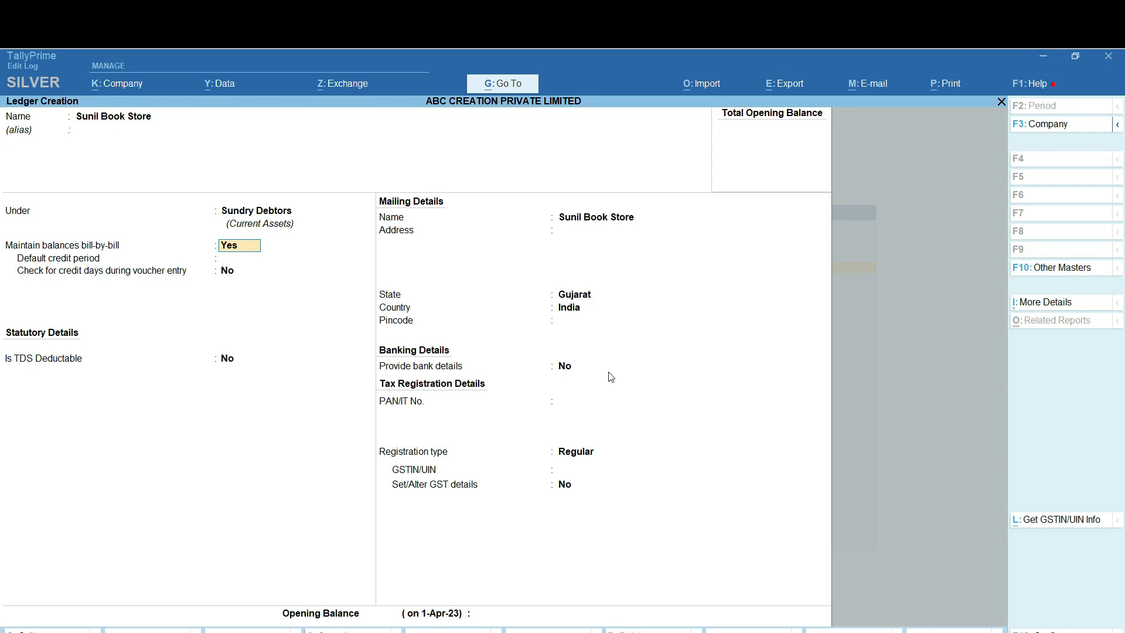
key(Return)
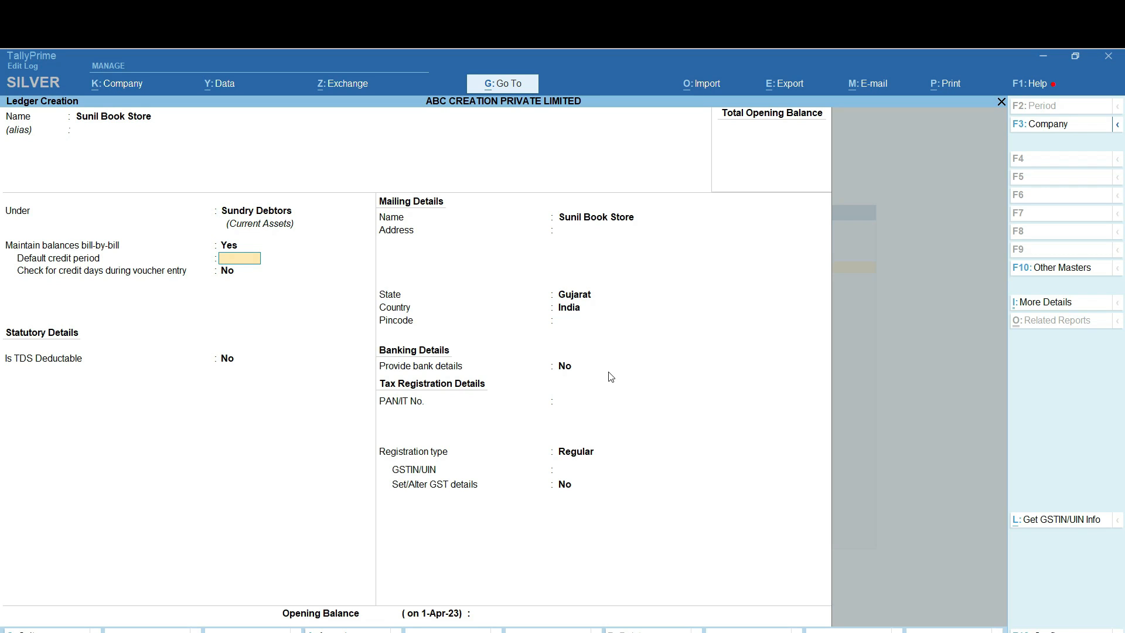
text(10)
key(Return)
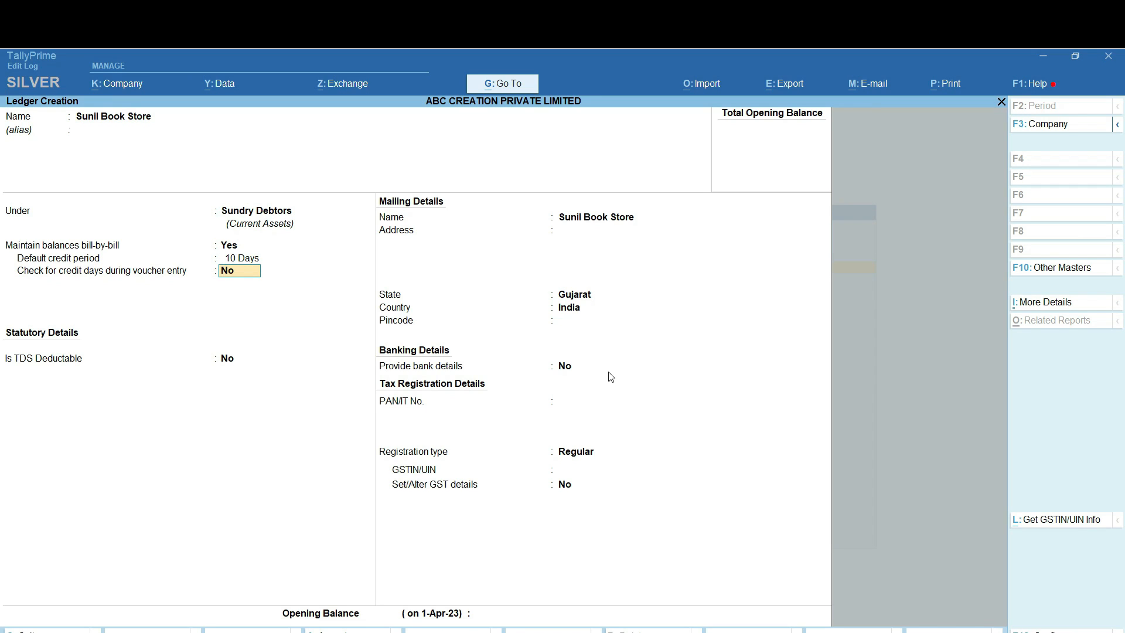
key(Return)
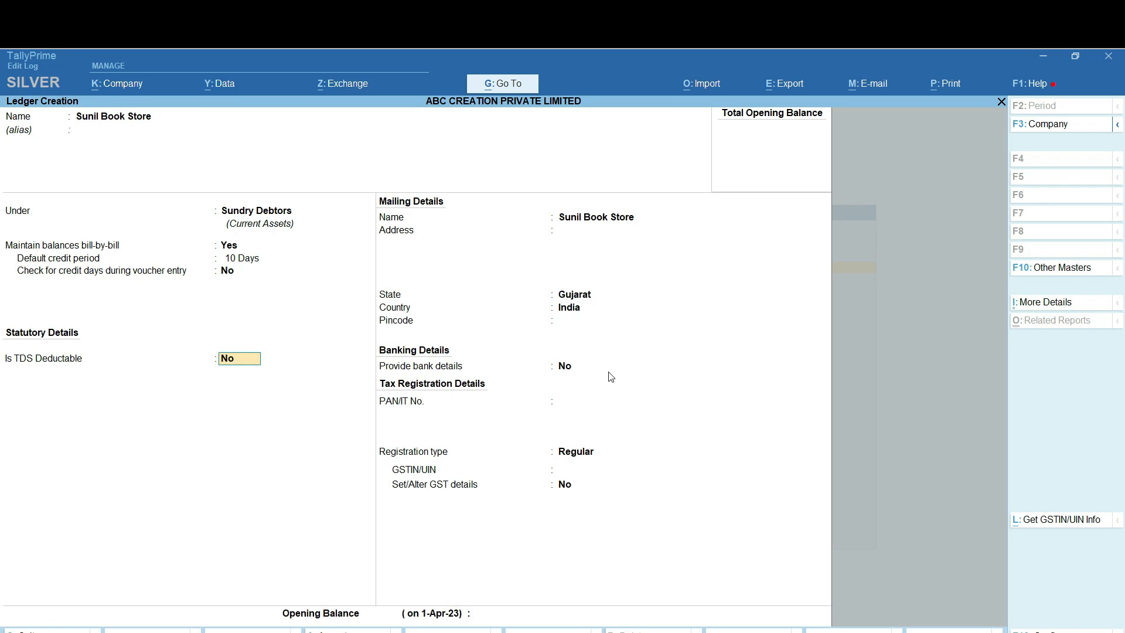
key(Return)
key(Return)
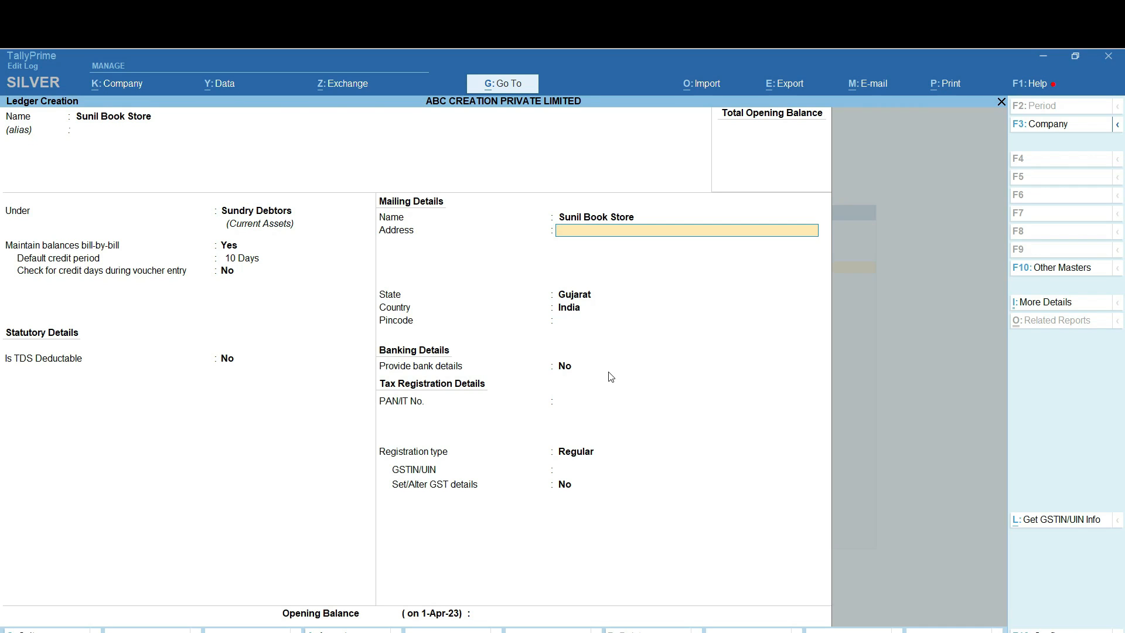
Type the customer's four-line mailing address, fixing typos along the way
key(Return)
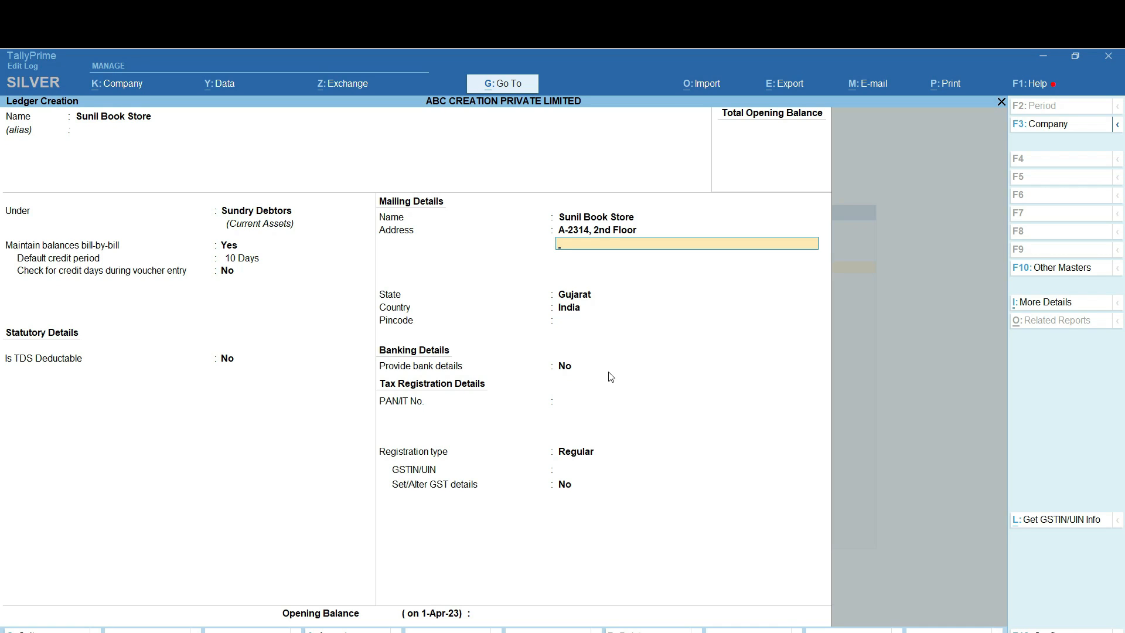
key(Return)
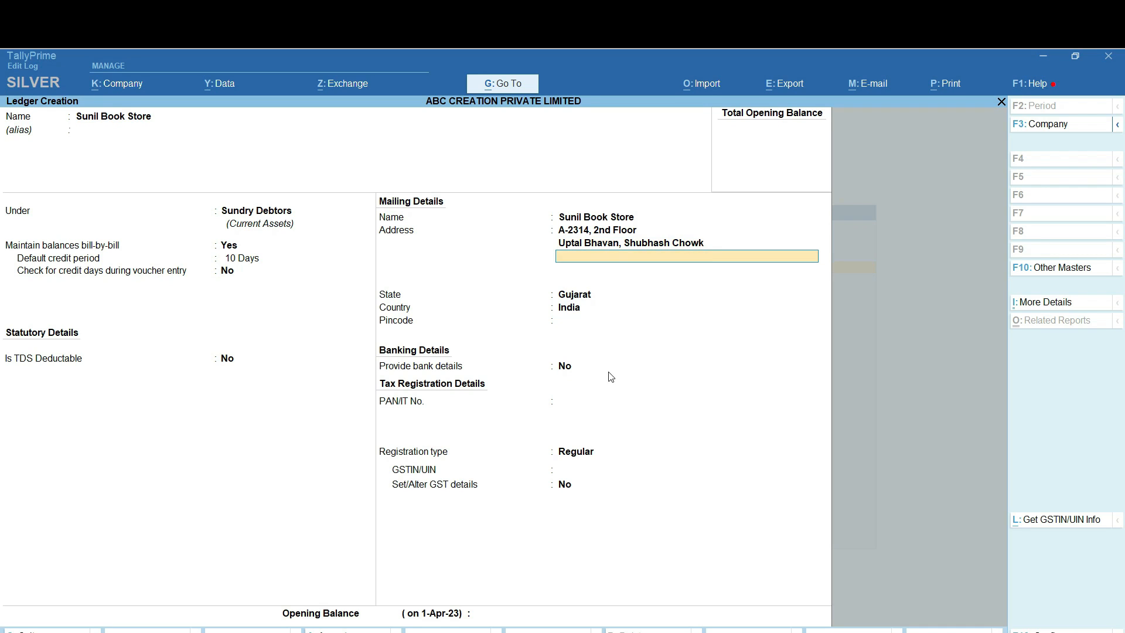
key(Return)
text(Sur)
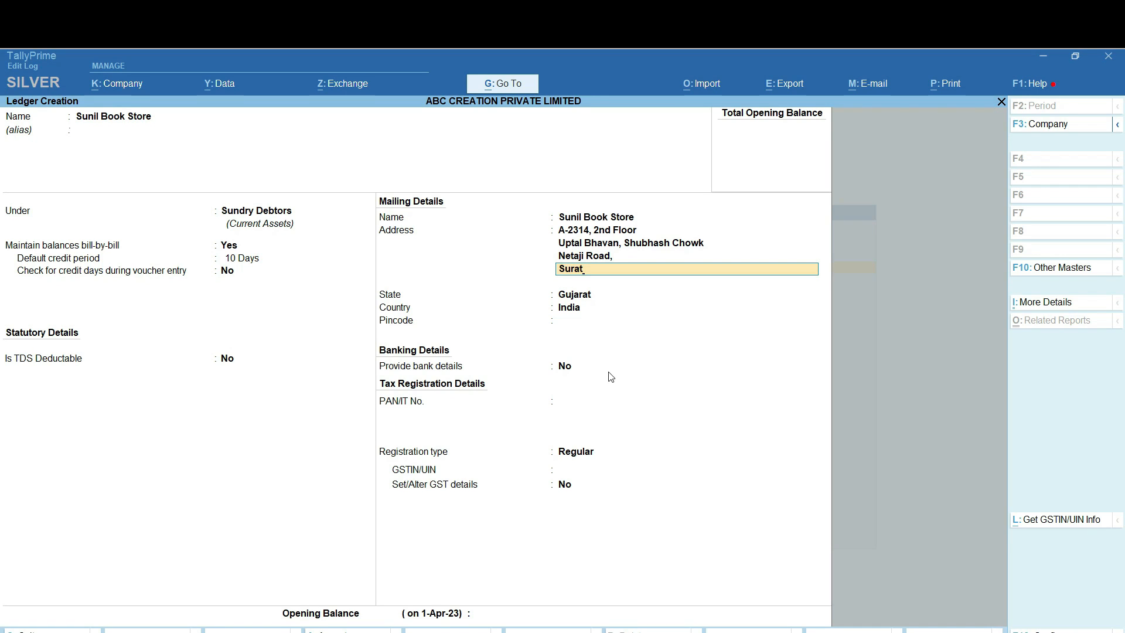
text(at)
key(Return)
key(Return)
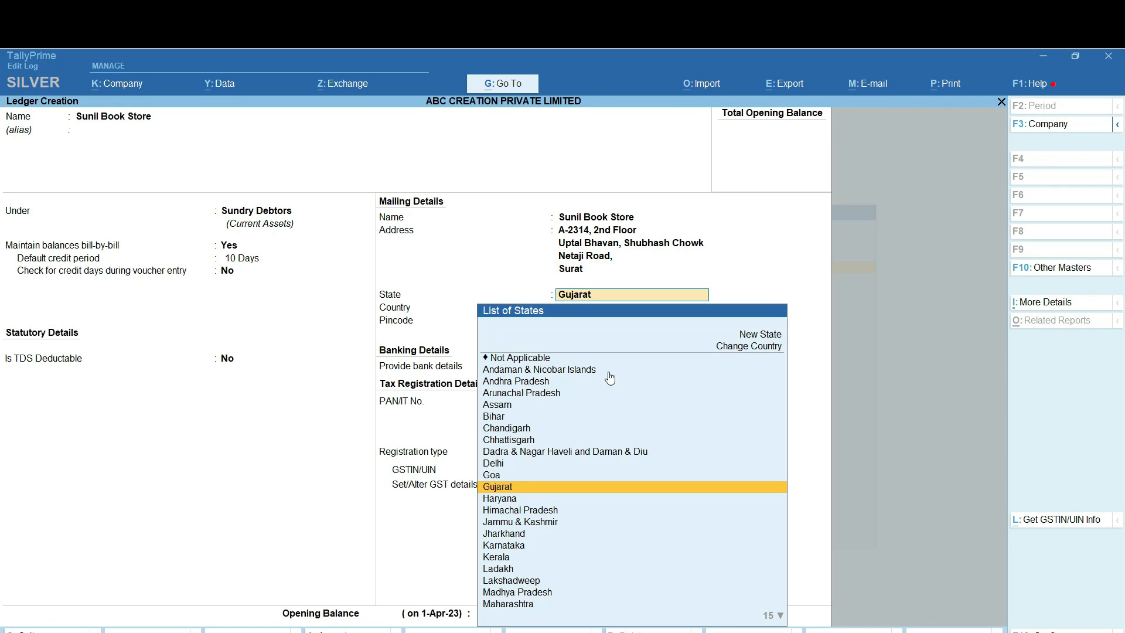
Set the state to Gujarat, enter the customer's pincode, and leave bank details off
key(Down)
key(Up)
key(Up)
key(Down)
key(Return)
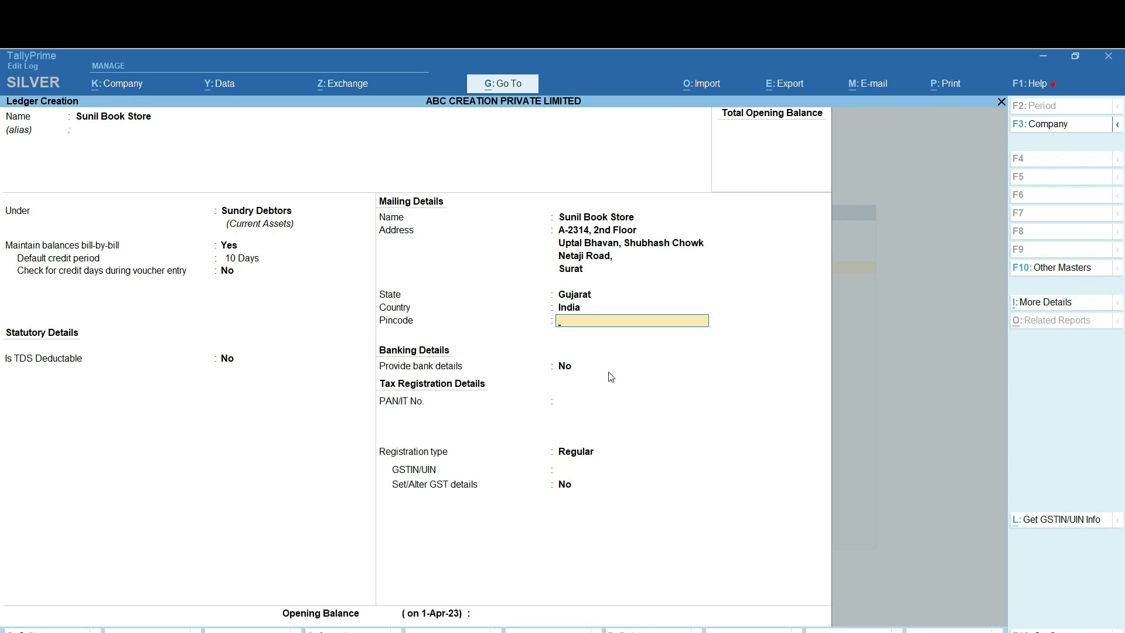
text(394230)
key(Return)
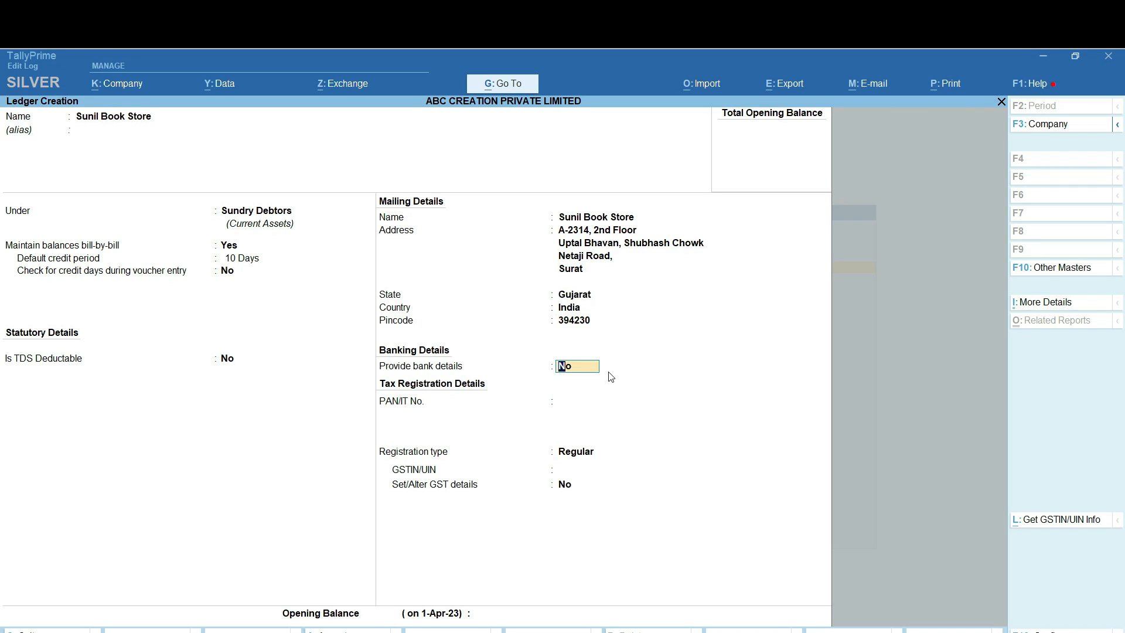
key(Return)
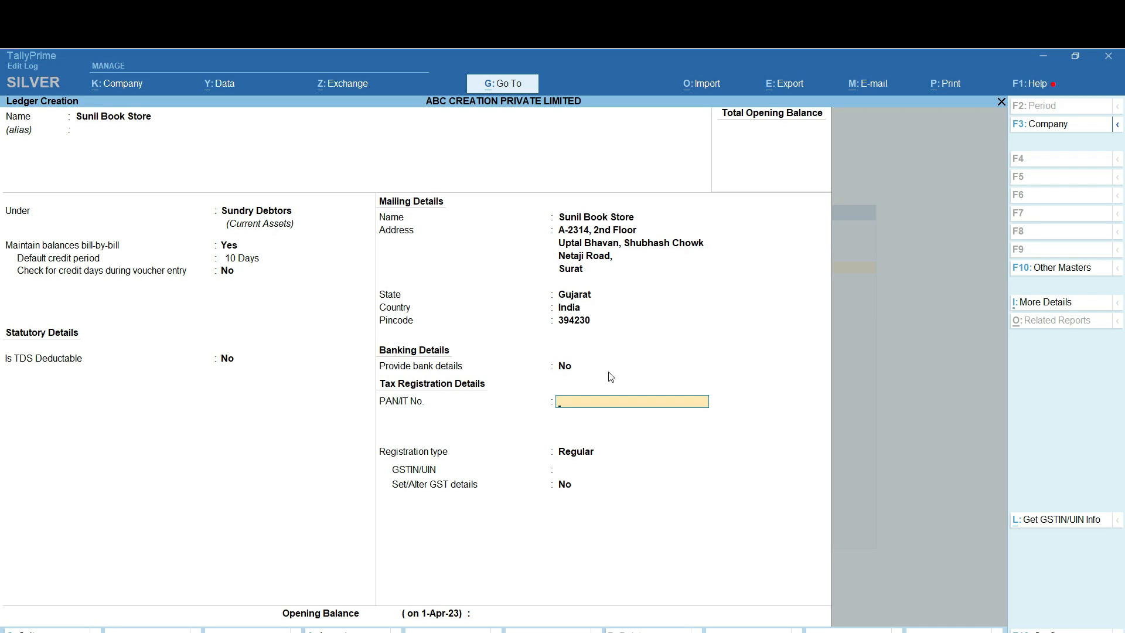
Enter the customer's PAN and keep Regular as the registration type
key(Return)
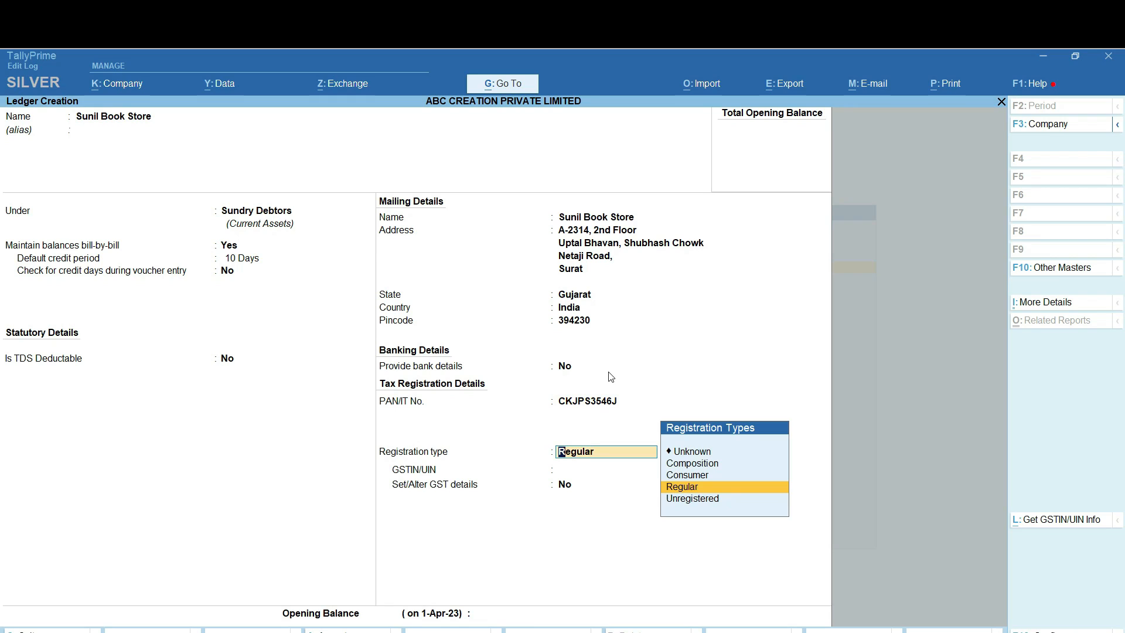
key(Return)
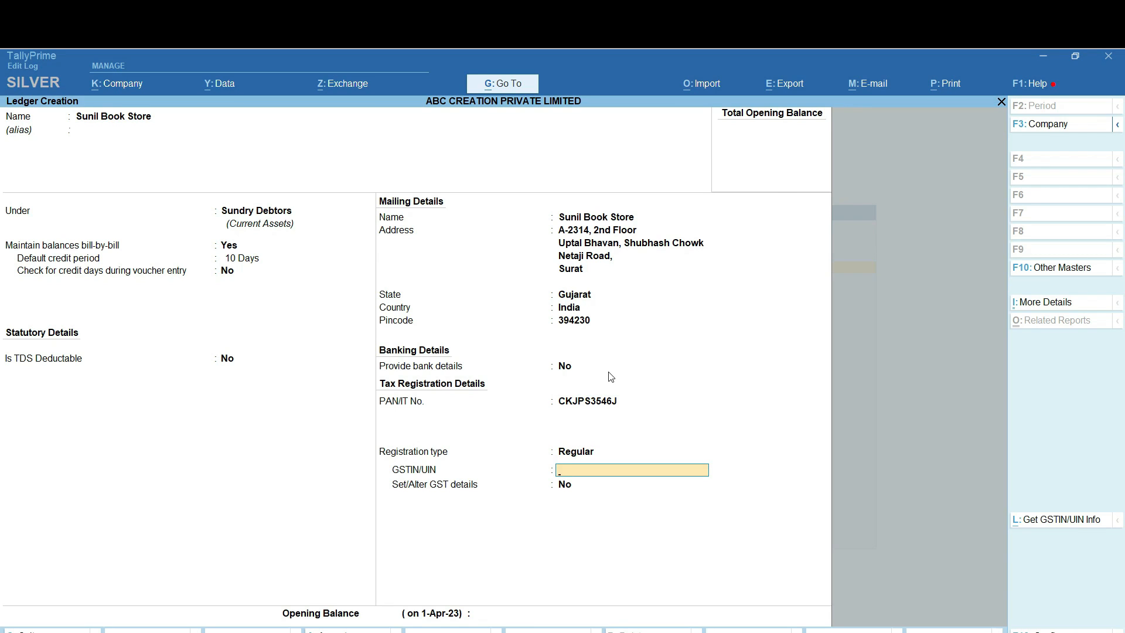
Enter the customer's GSTIN and finish the ledger for saving
key(Return)
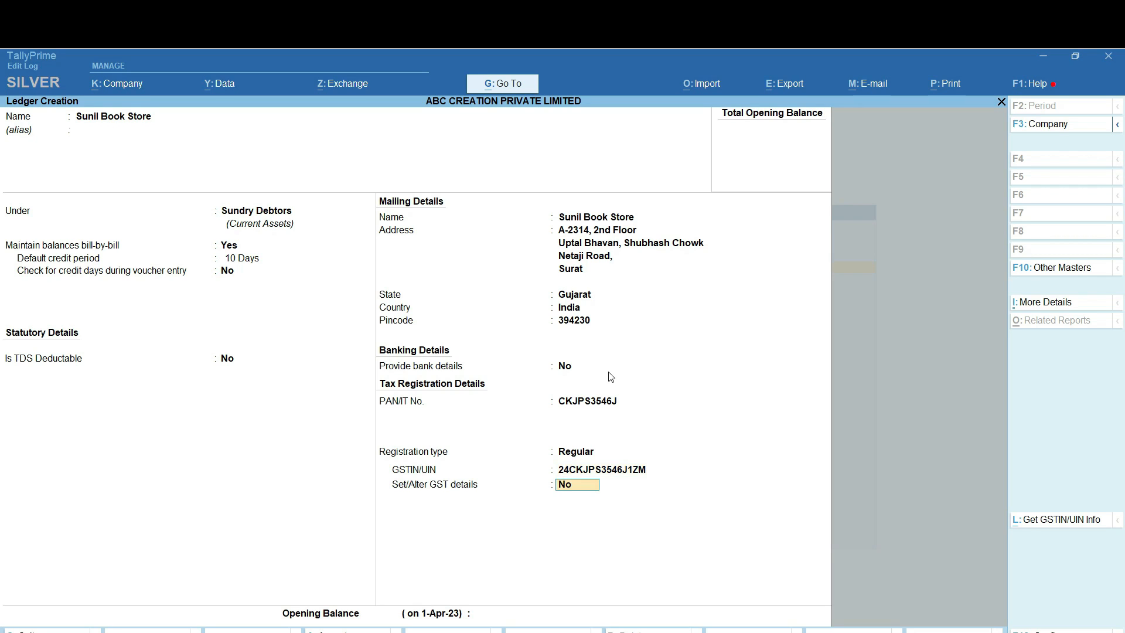
key(Return)
key(Return)
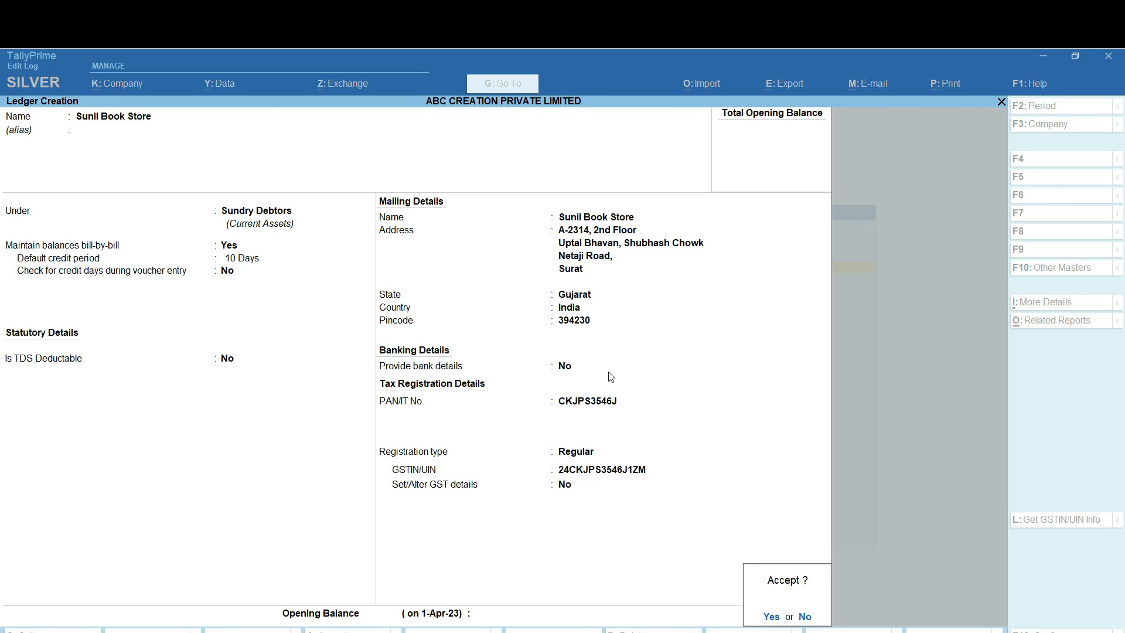
key(Return)
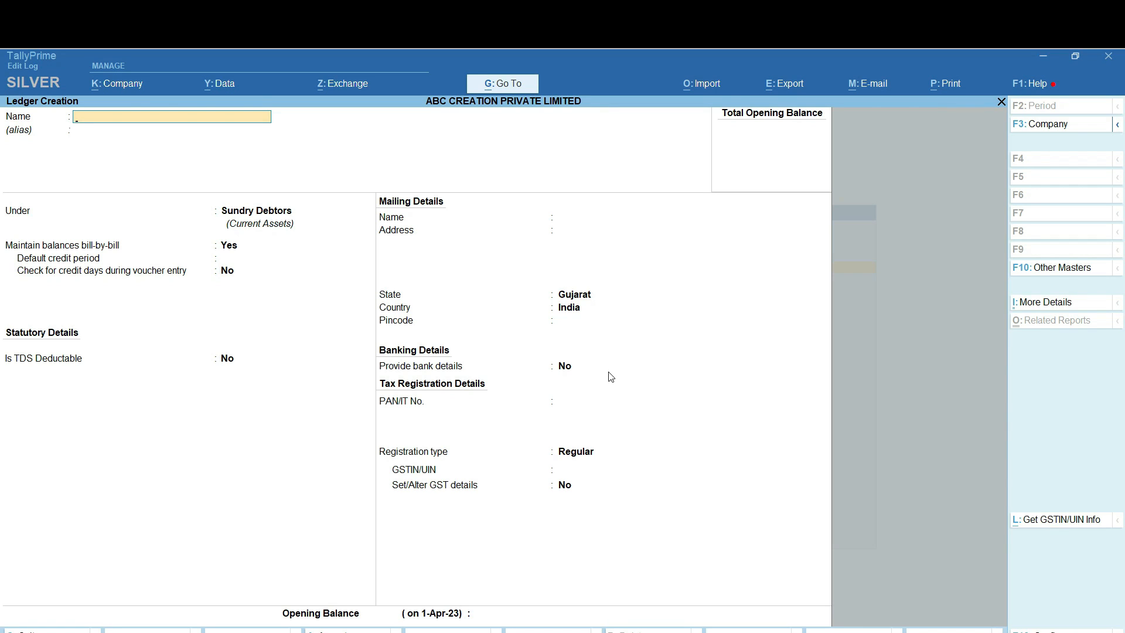
Open Output IGST A/c and keep Duties & Taxes, GST, Integrated Tax, 0% and no rounding
text(Output IGST A/c)
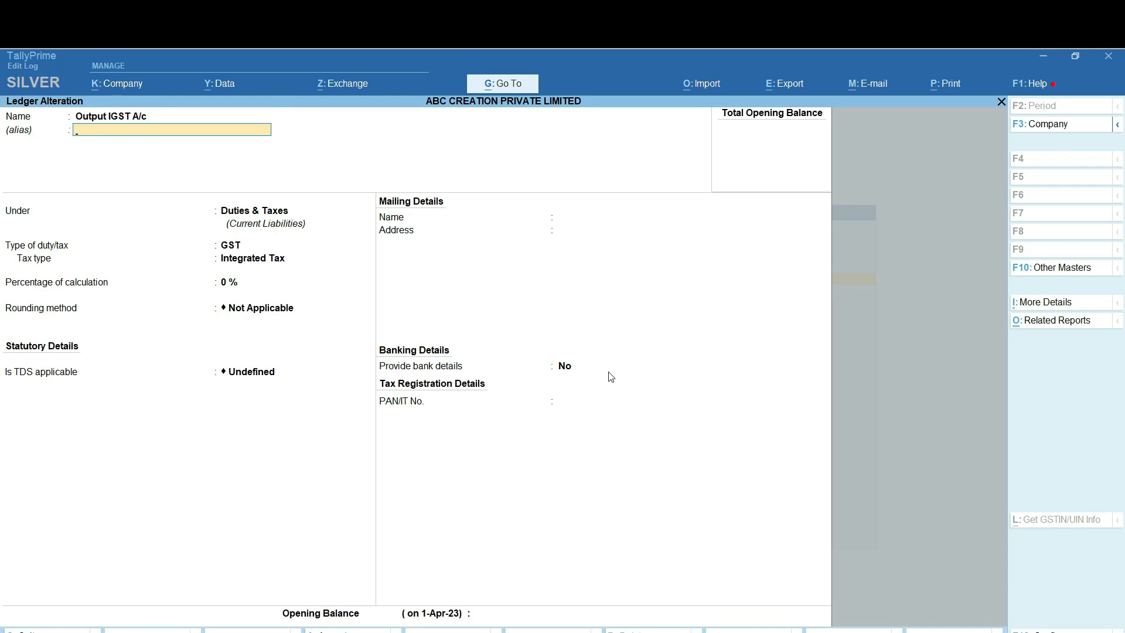
key(Return)
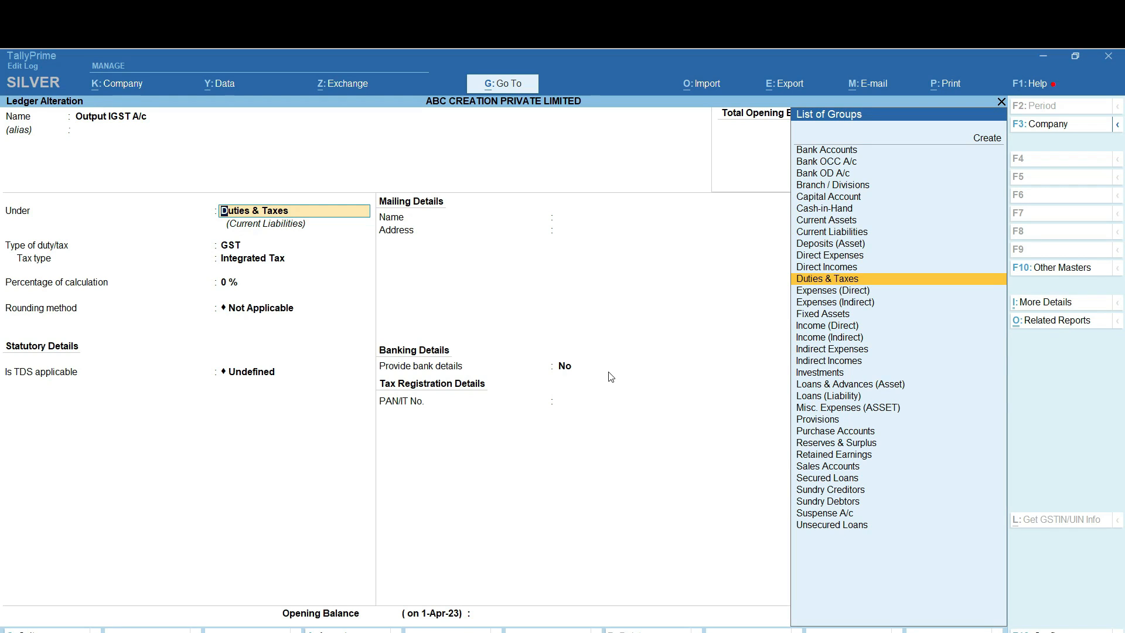
key(Return)
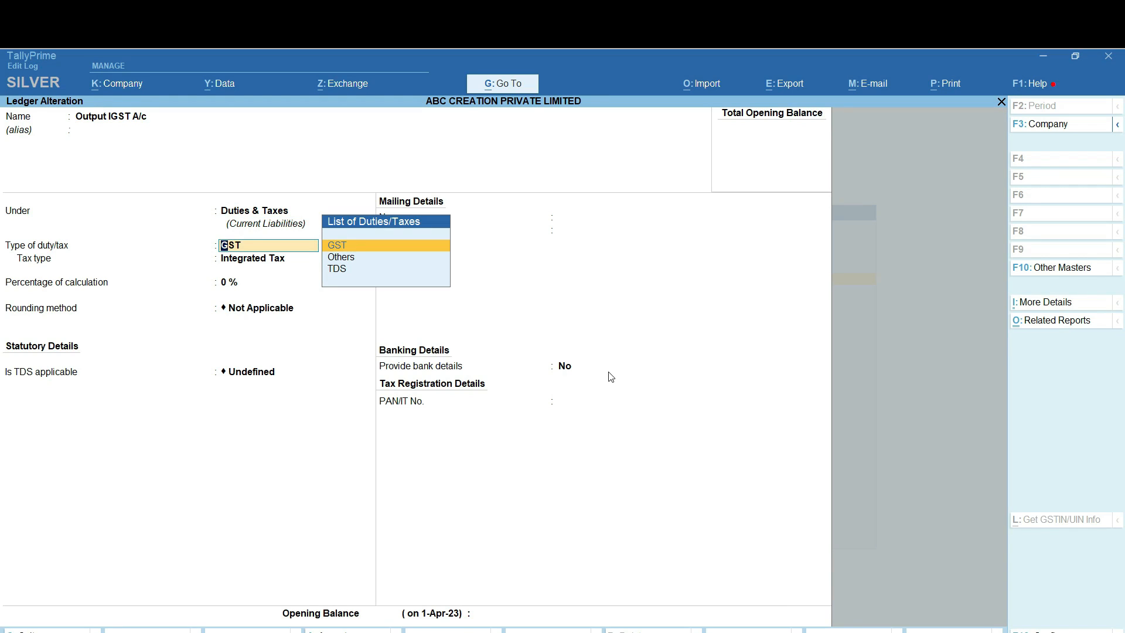
key(Return)
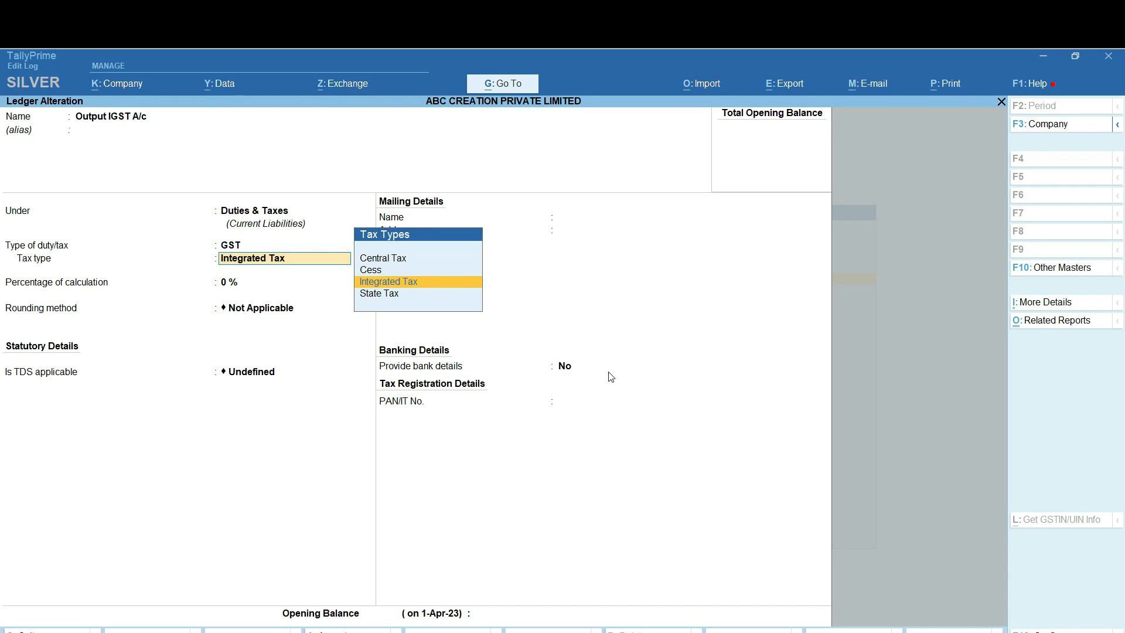
key(Return)
key(Return)
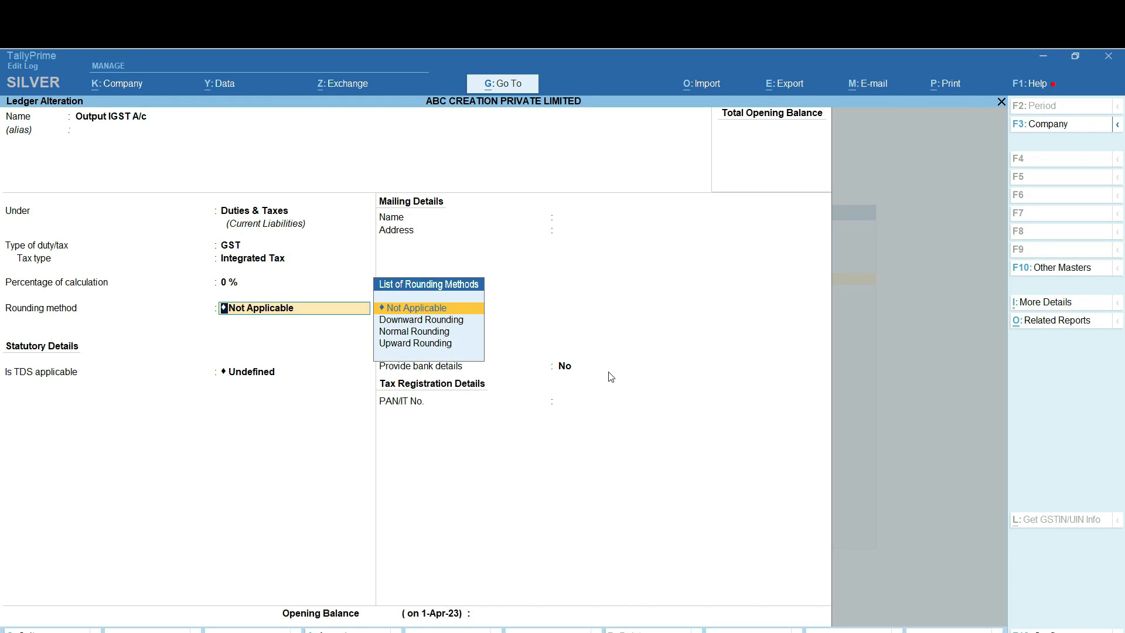
key(Return)
key(Return)
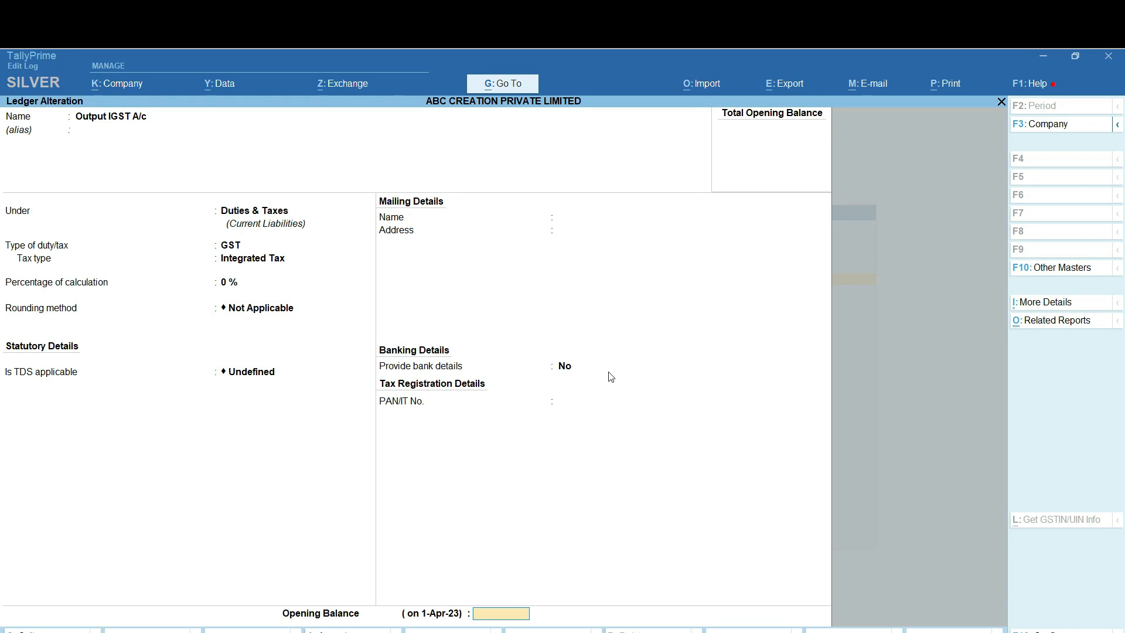
key(Return)
key(Return)
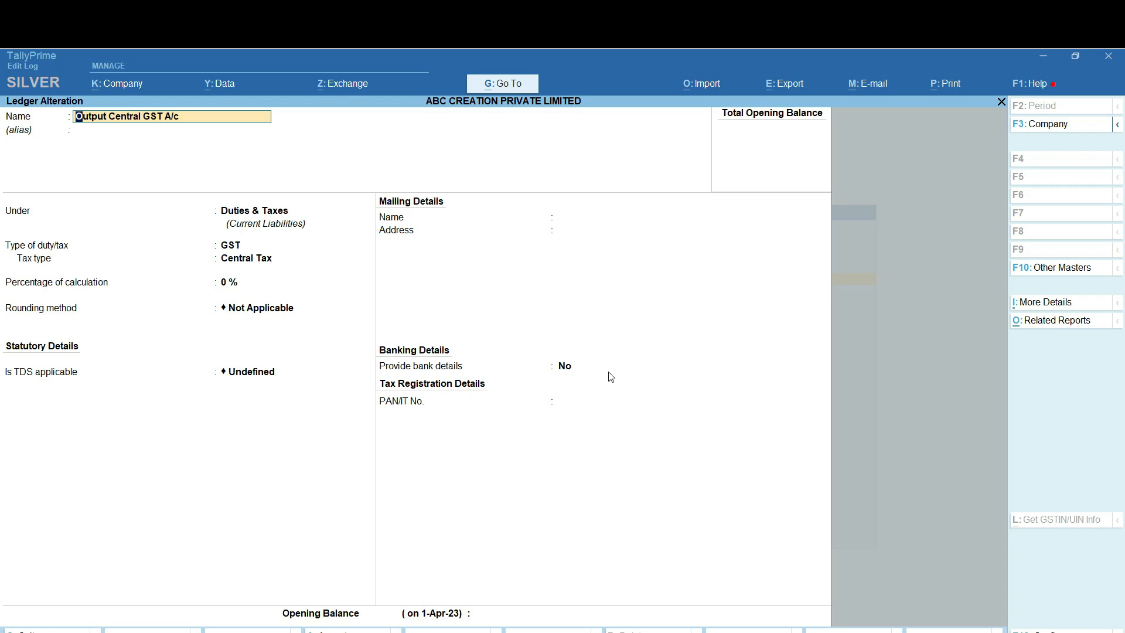
Confirm Output Central GST A/c as Duties & Taxes, GST, Central Tax at 0%, and save
key(Return)
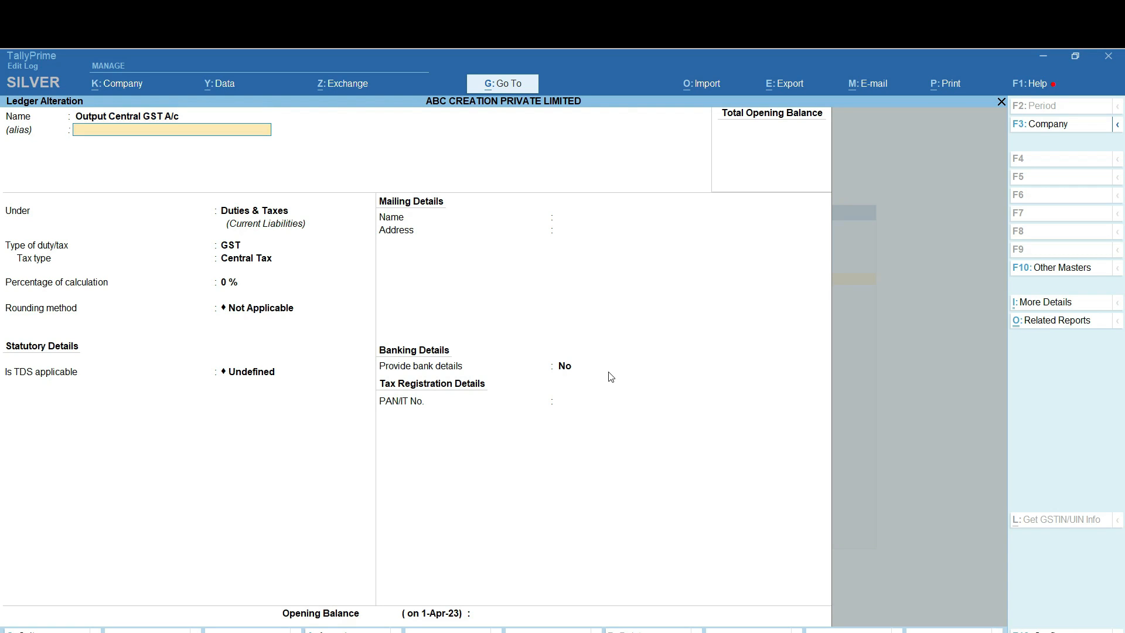
key(Return)
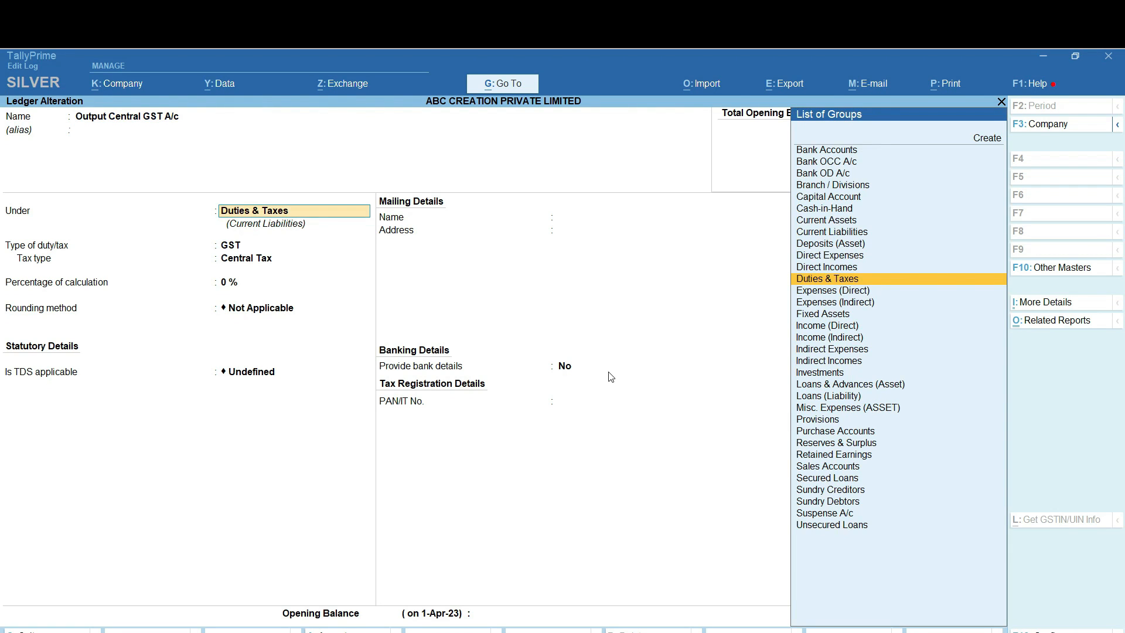
key(Return)
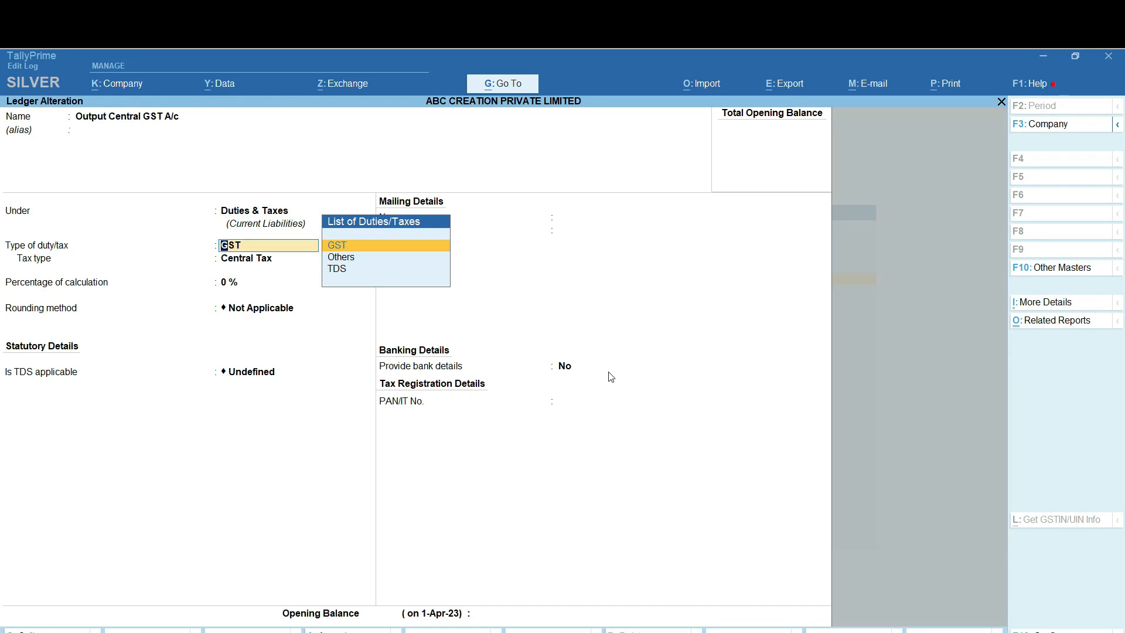
key(Return)
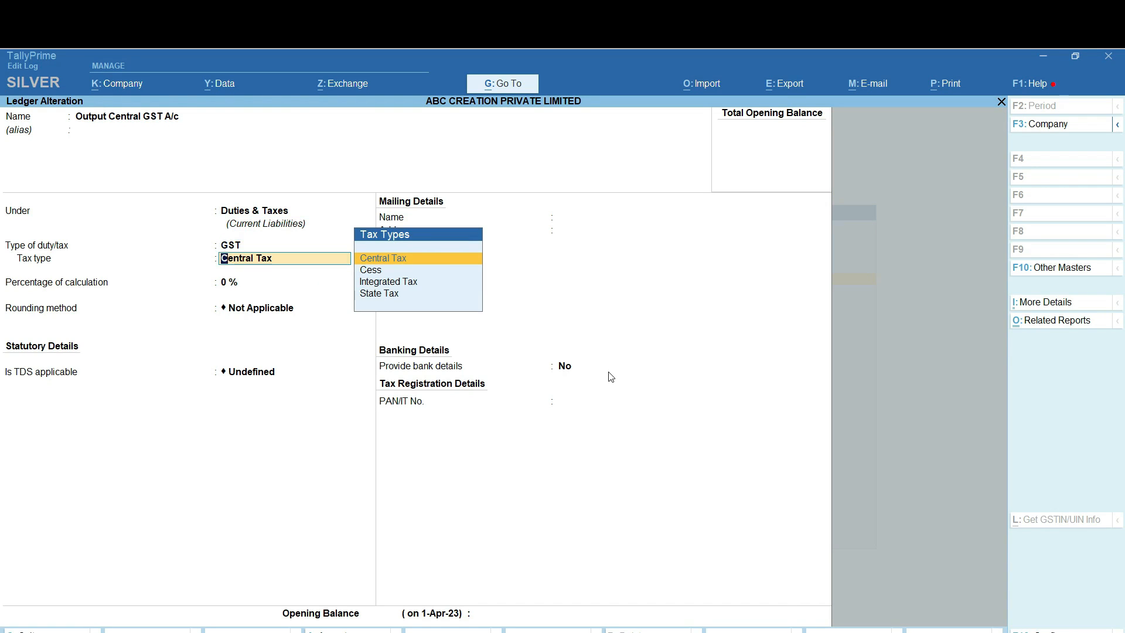
key(Return)
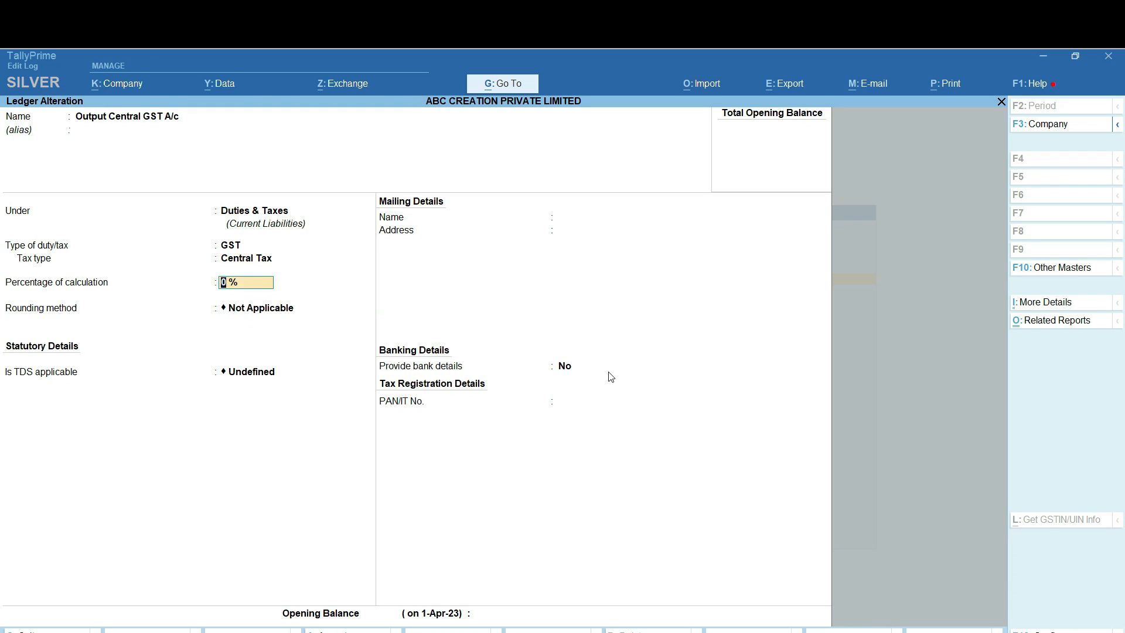
key(Return)
key(Return)
key(Return)
key(Return)
key(Return)
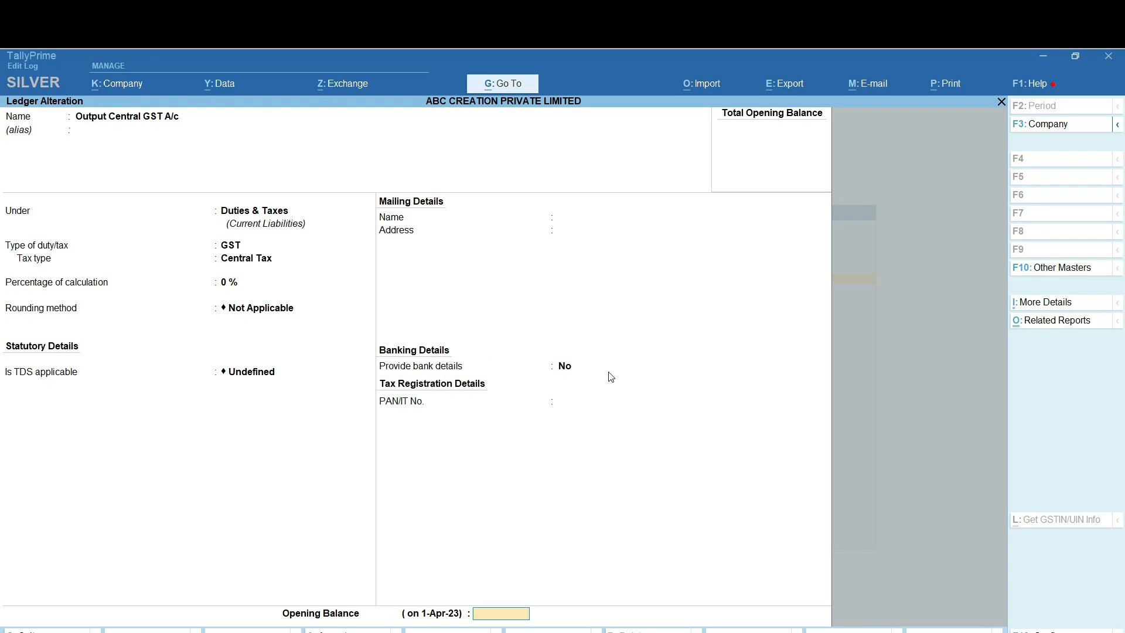
key(Return)
key(Return)
key(Return)
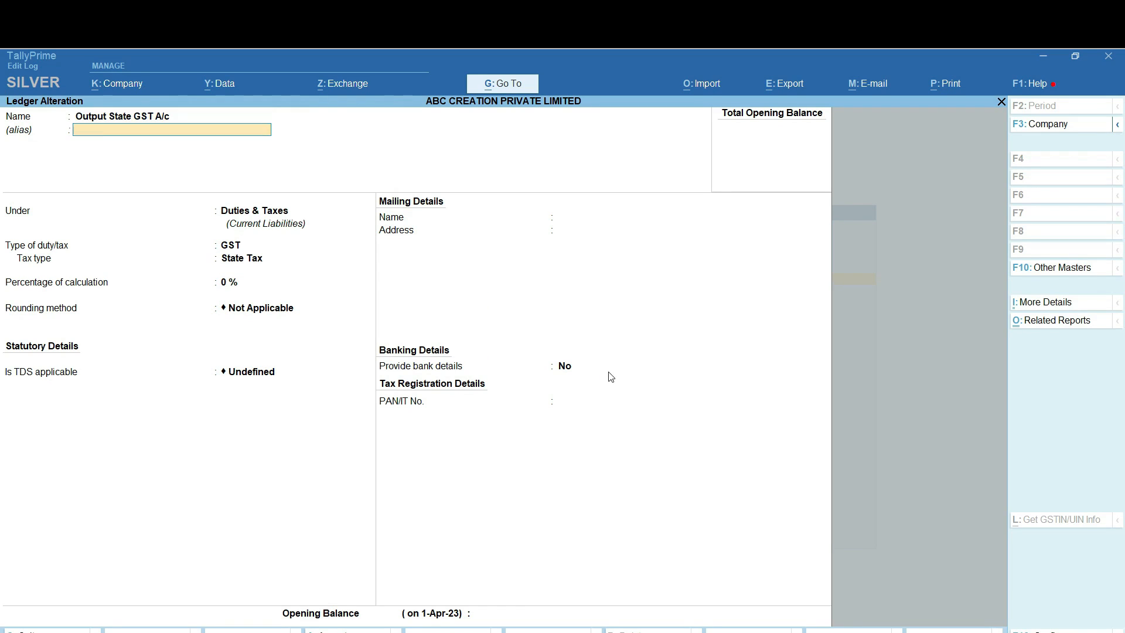
Confirm Output State GST A/c as GST State Tax and go back to Gateway of Tally
key(Return)
key(Return)
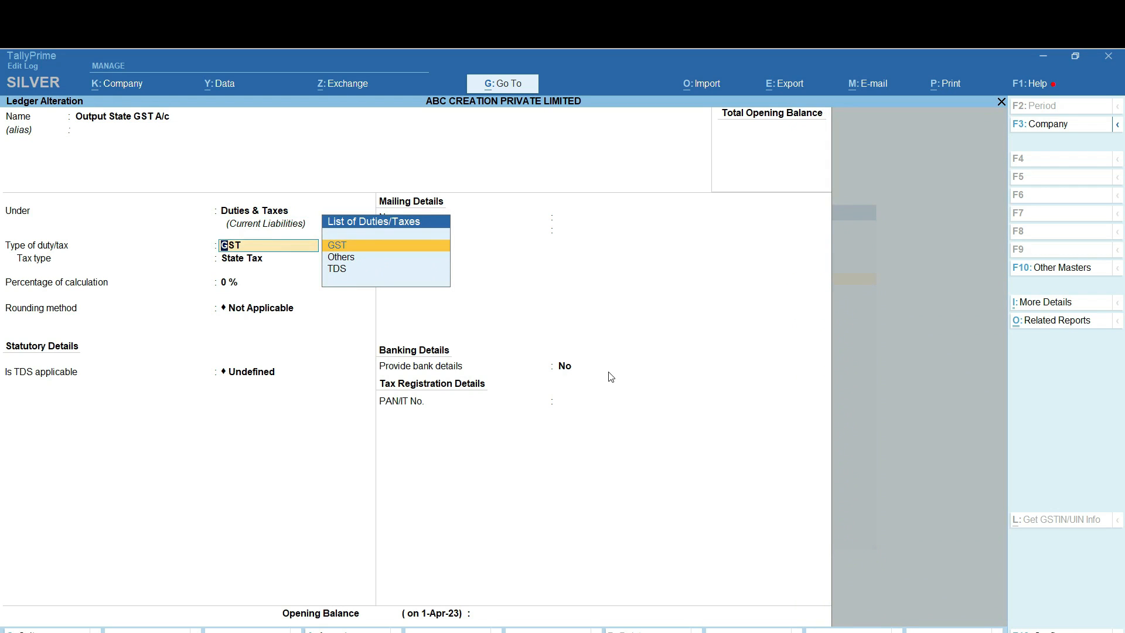
key(Return)
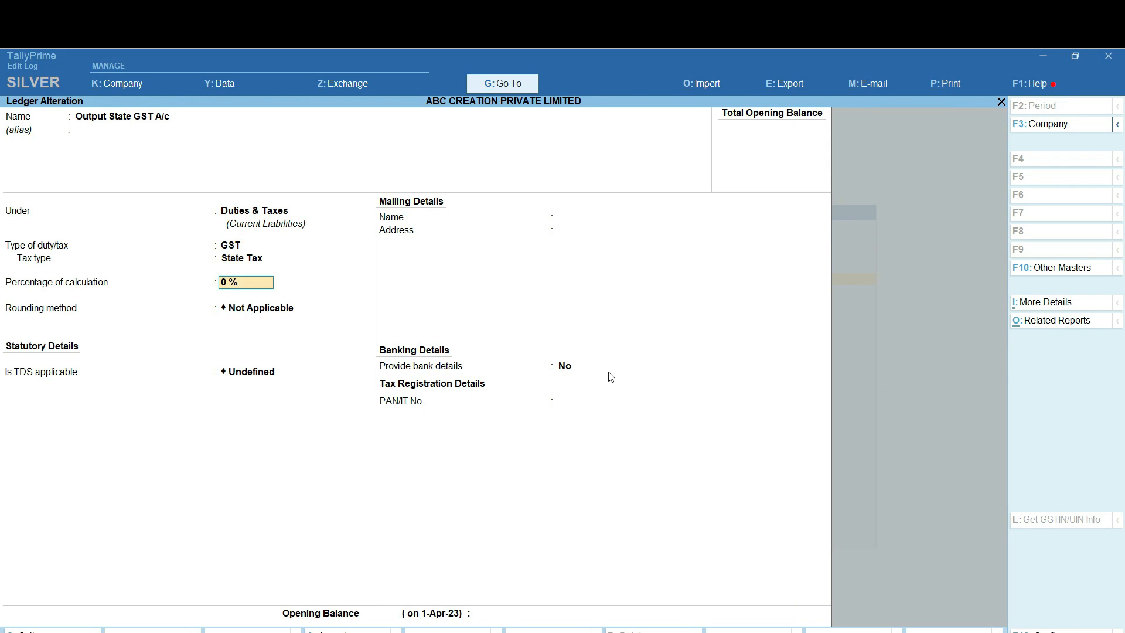
key(Return)
key(Return)
key(Return)
key(Return)
key(Return)
key(Return)
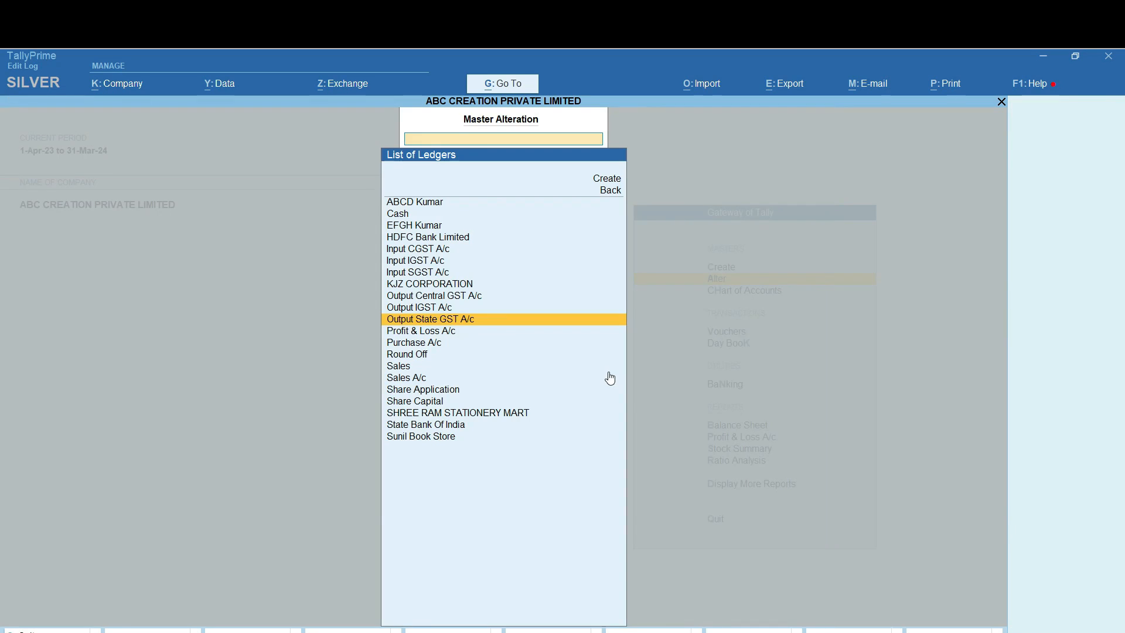
key(Escape)
key(Escape)
key(Escape)
key(Escape)
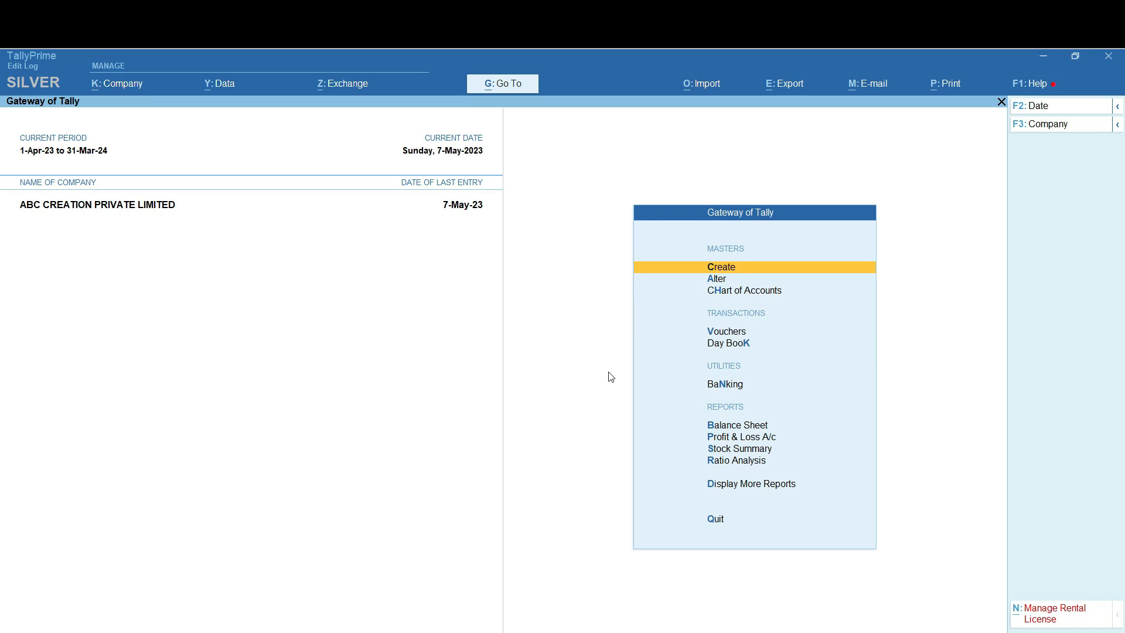
Start a new voucher type from Master Creation and name it 'Sales Tax Invoice'
key(Down)
key(Down)
key(Down)
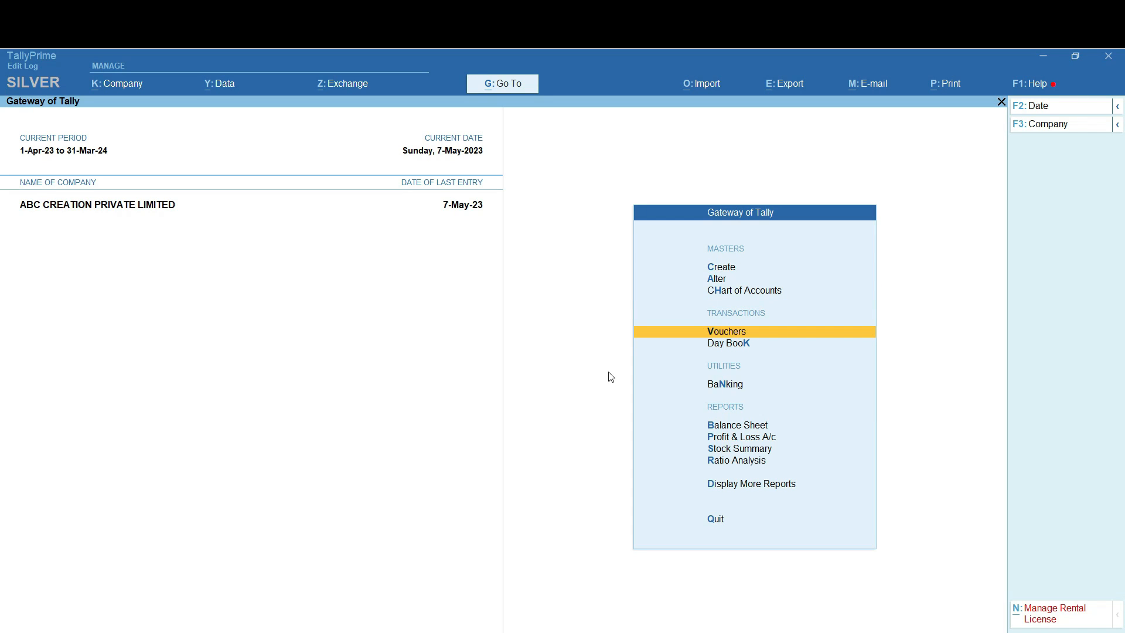
key(Up)
key(Up)
key(Up)
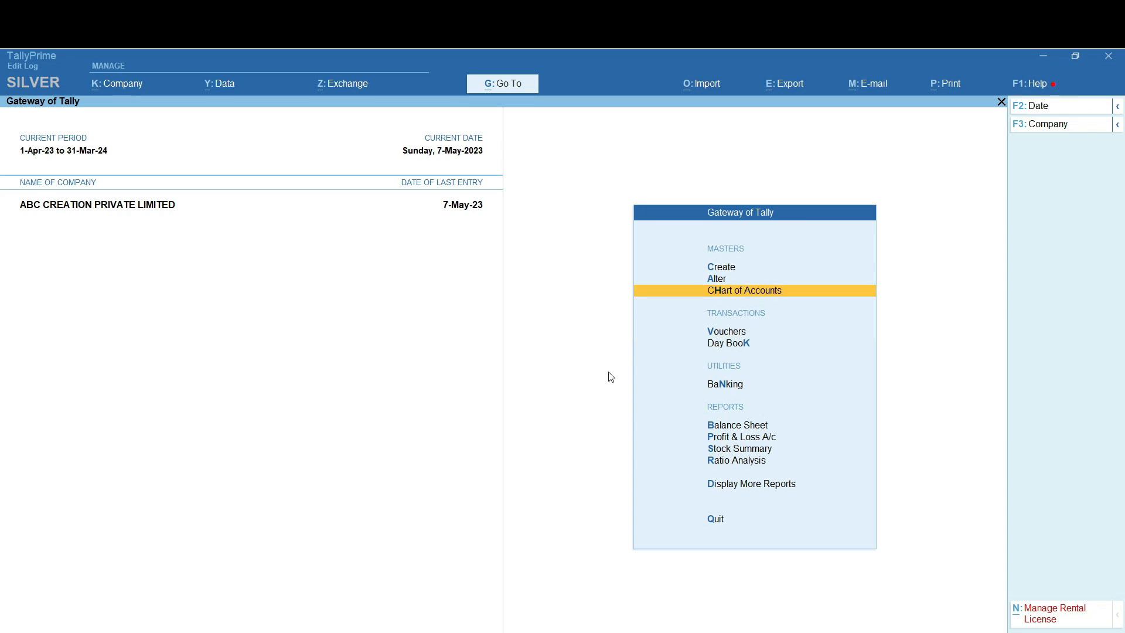
key(Return)
key(Down)
key(Down)
key(Down)
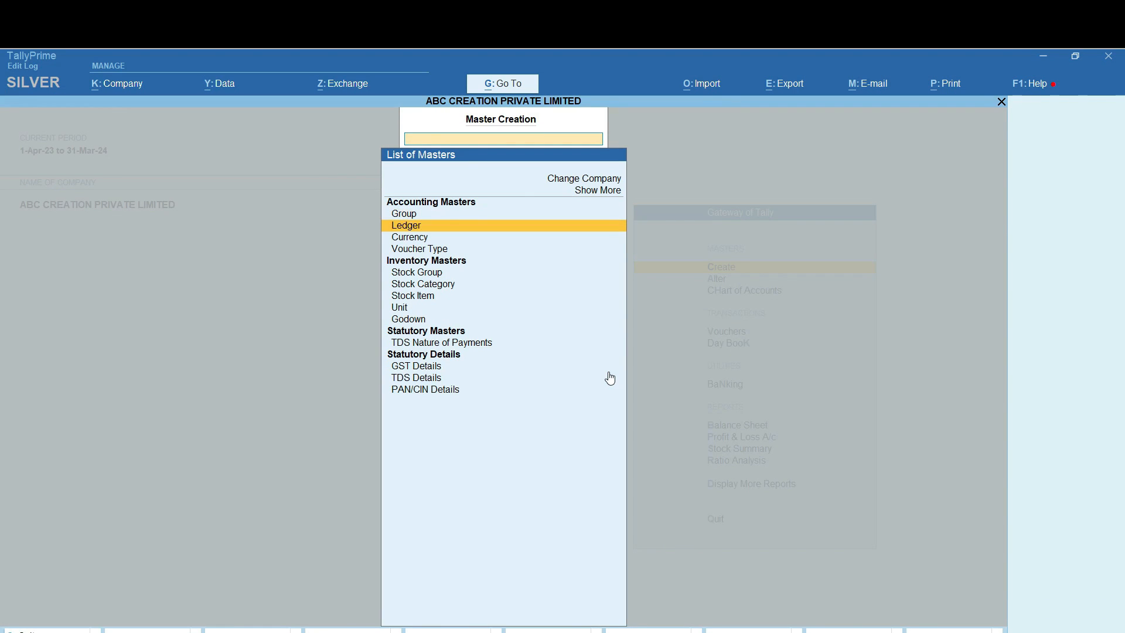
key(Return)
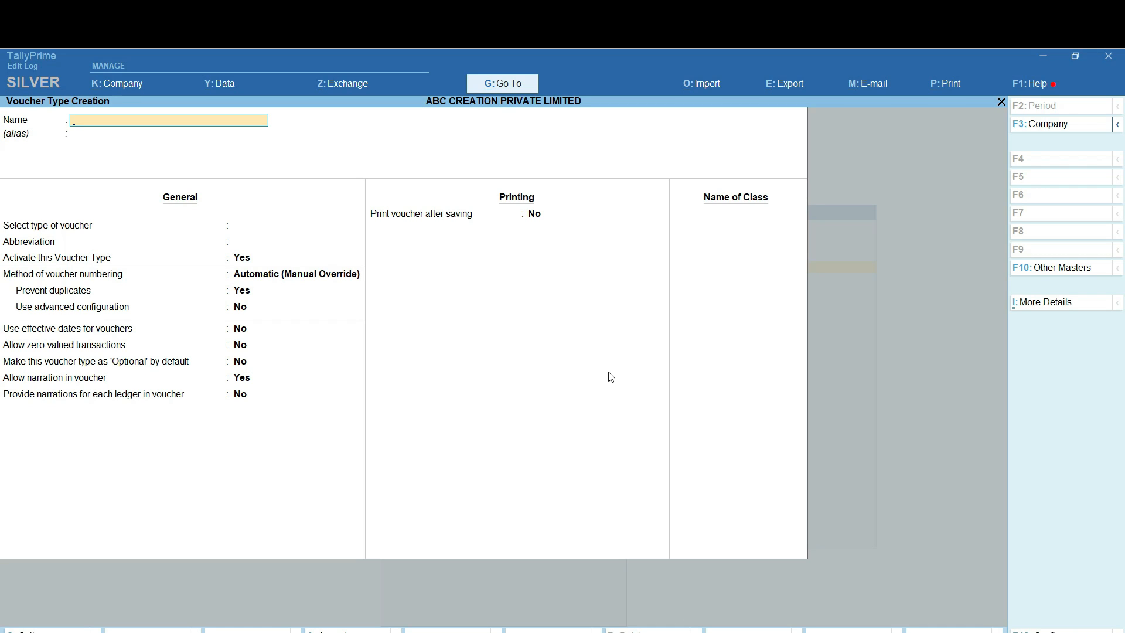
text(Sales Tax Invoice)
key(Return)
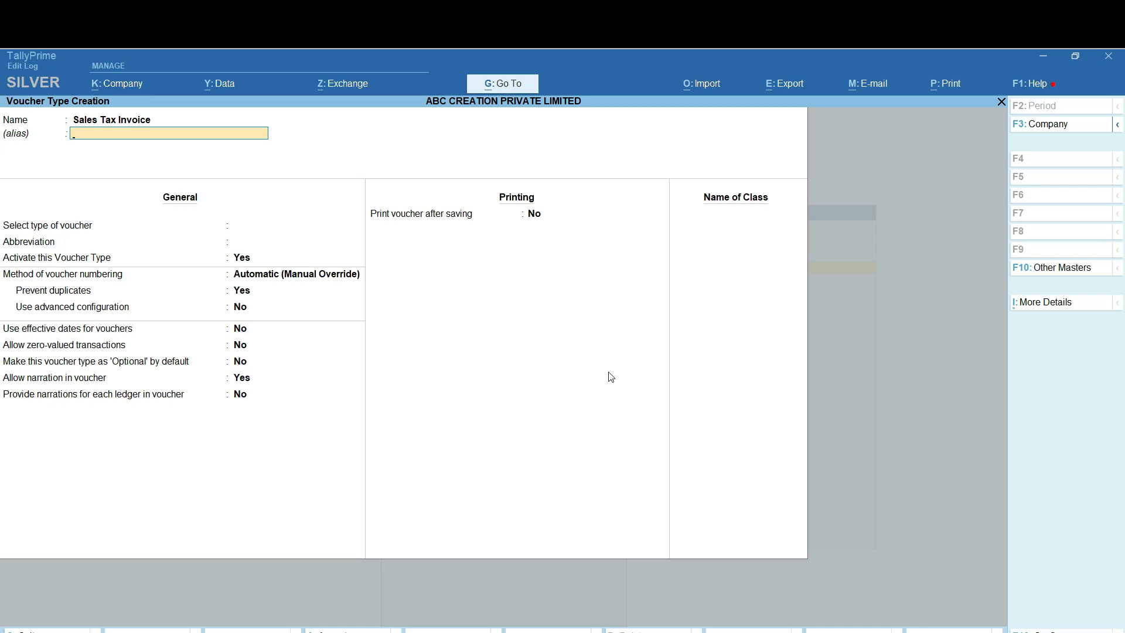
key(Return)
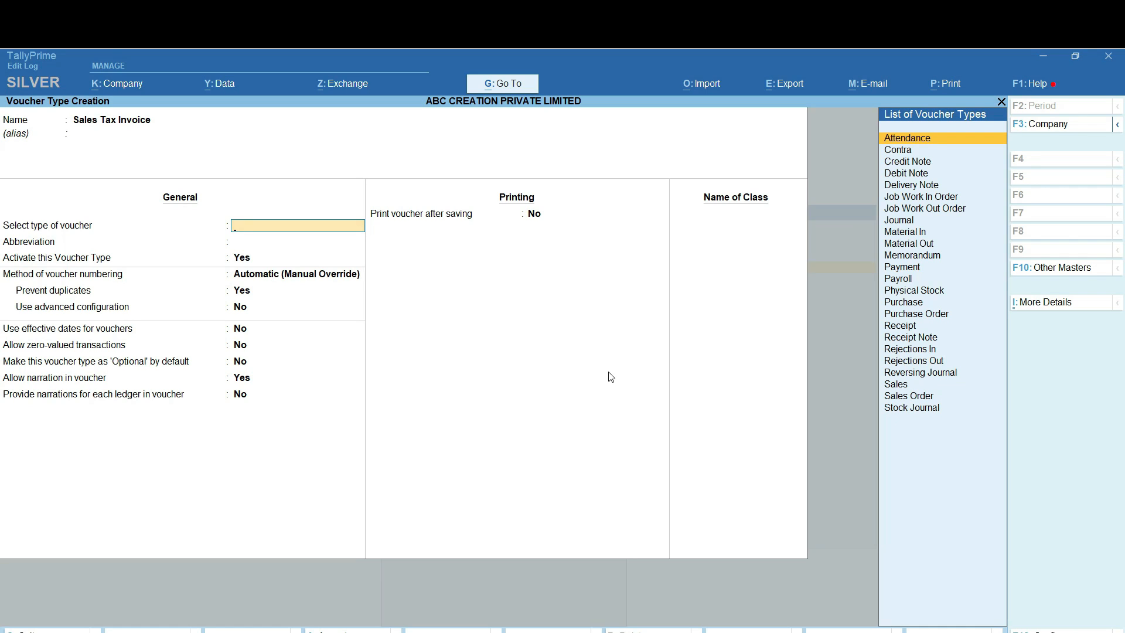
Choose Sales as the base type and keep abbreviation Sale, activated, automatic numbering, duplicates prevented
text(Sa)
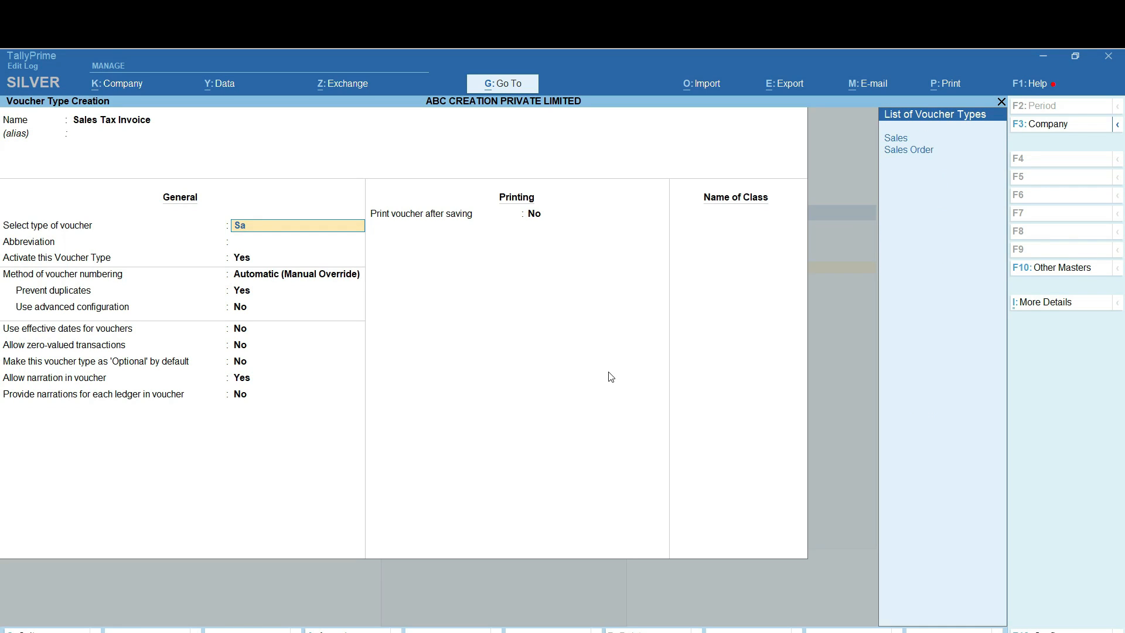
key(Return)
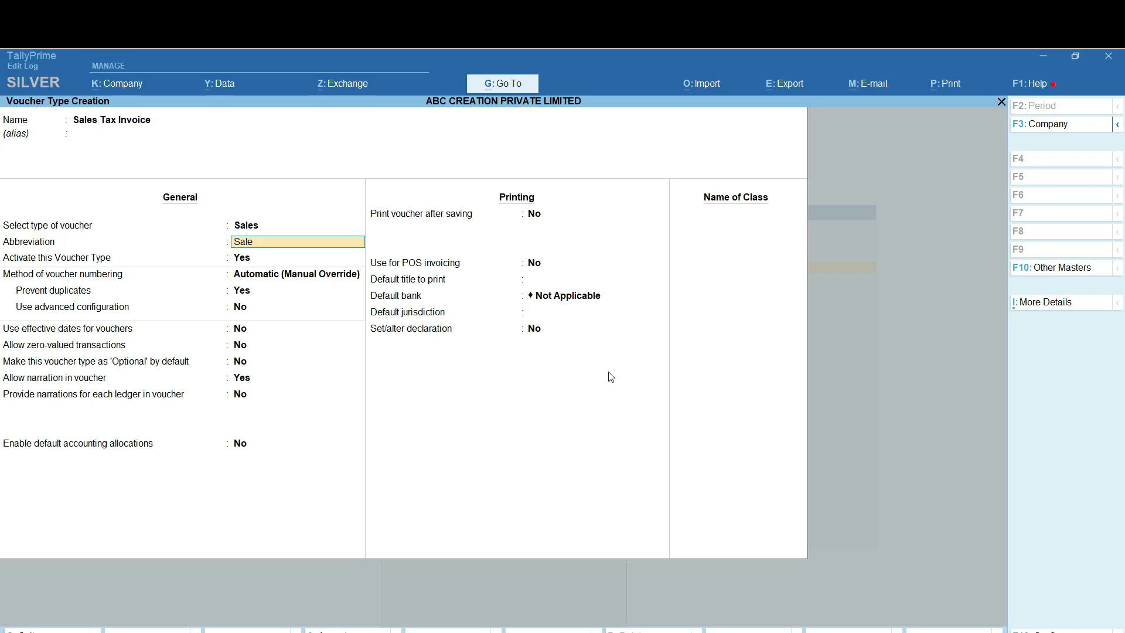
key(Return)
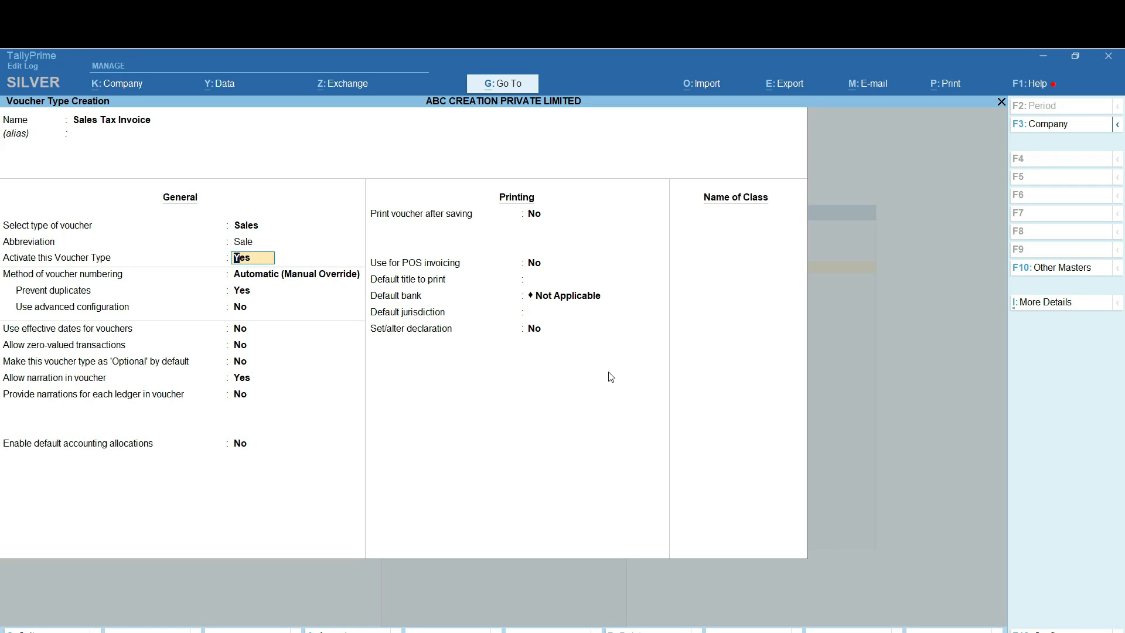
key(Return)
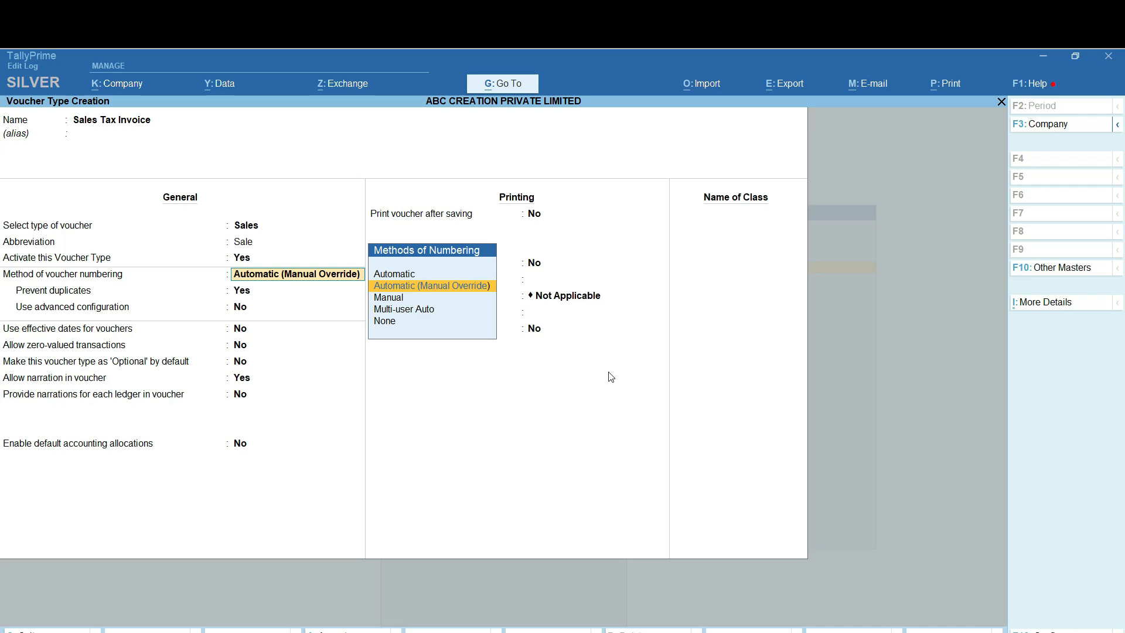
key(Return)
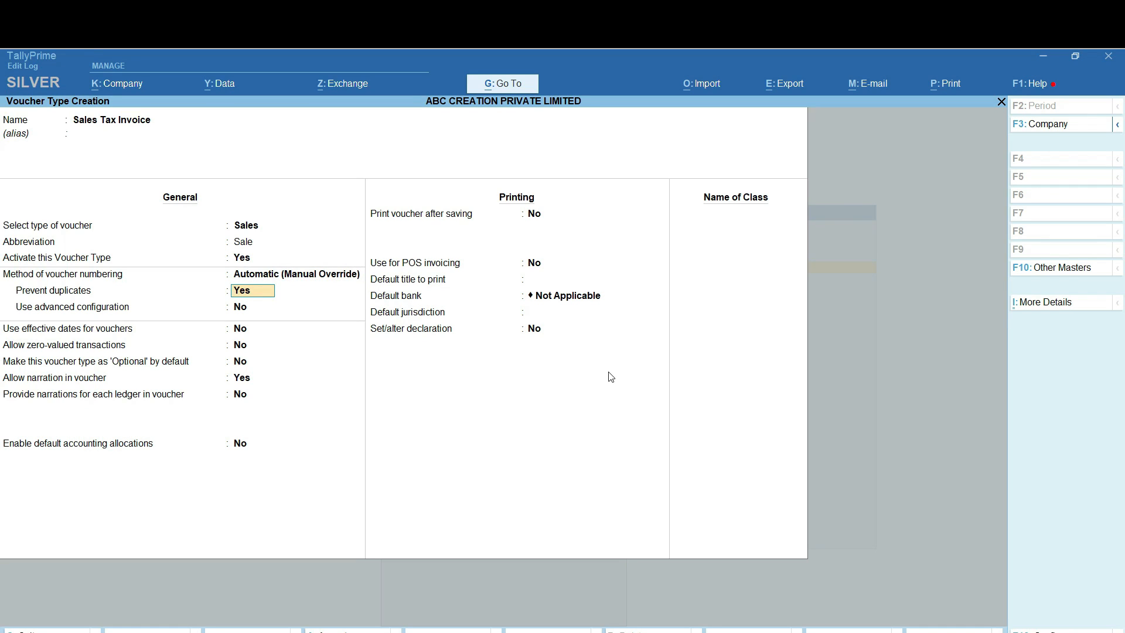
key(Return)
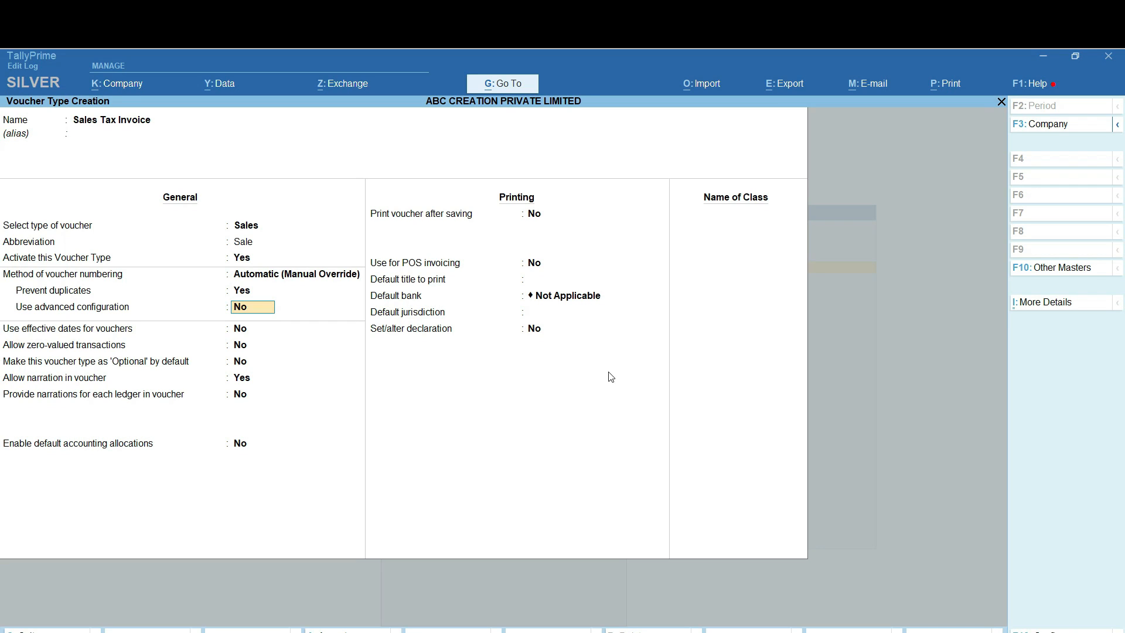
Enable advanced numbering: start 1, width 0, no zero prefill, restart yearly from 1-Apr-23
text(y)
key(Return)
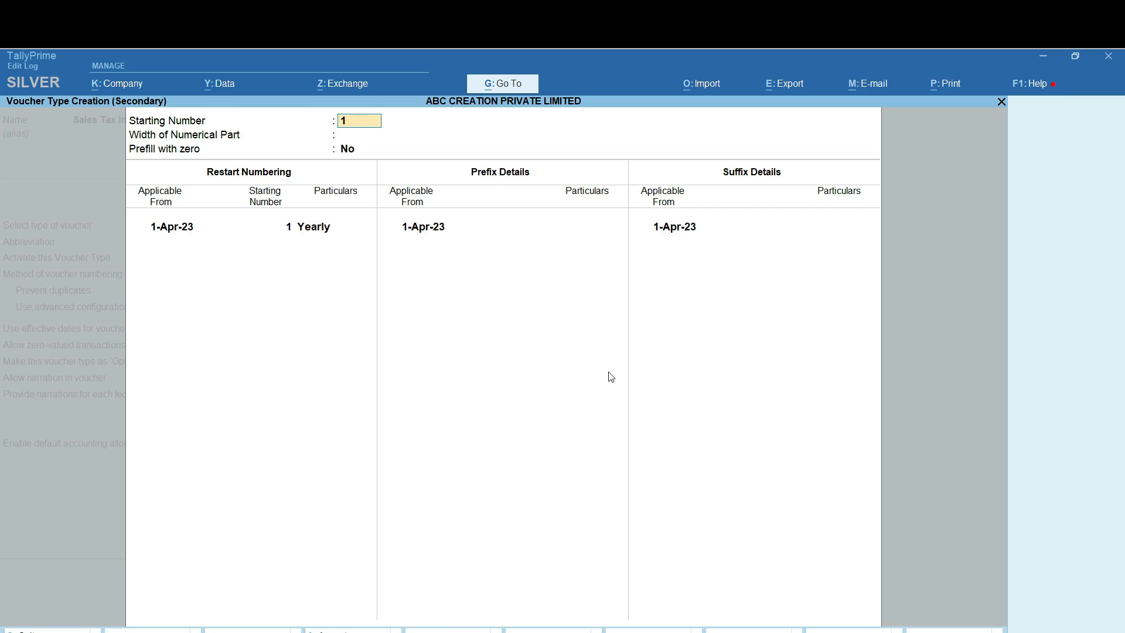
key(Return)
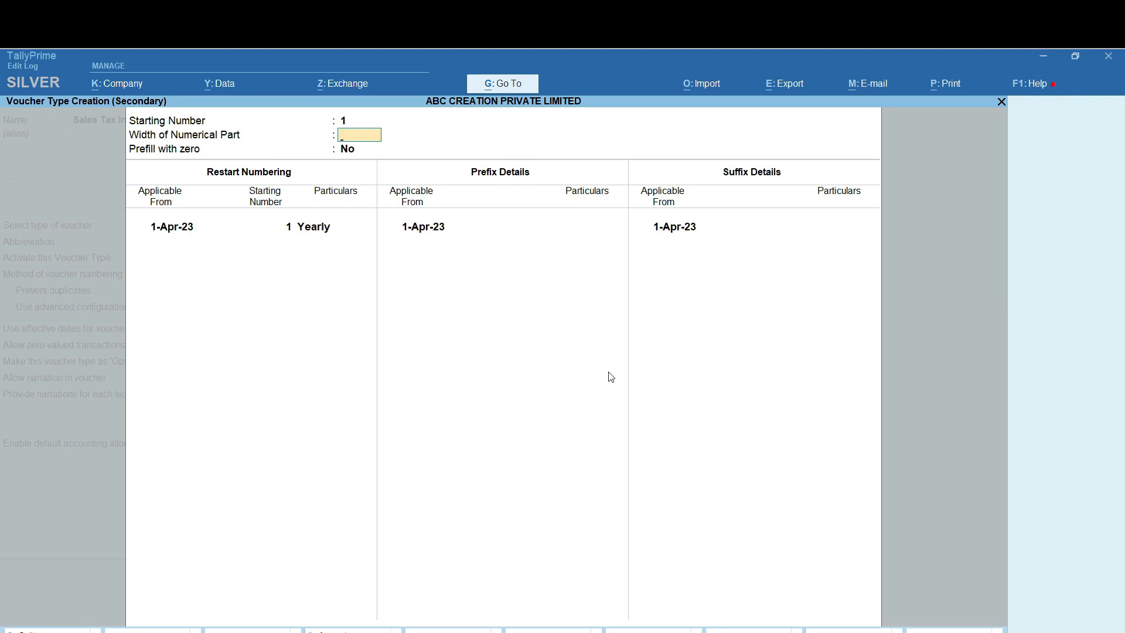
key(Return)
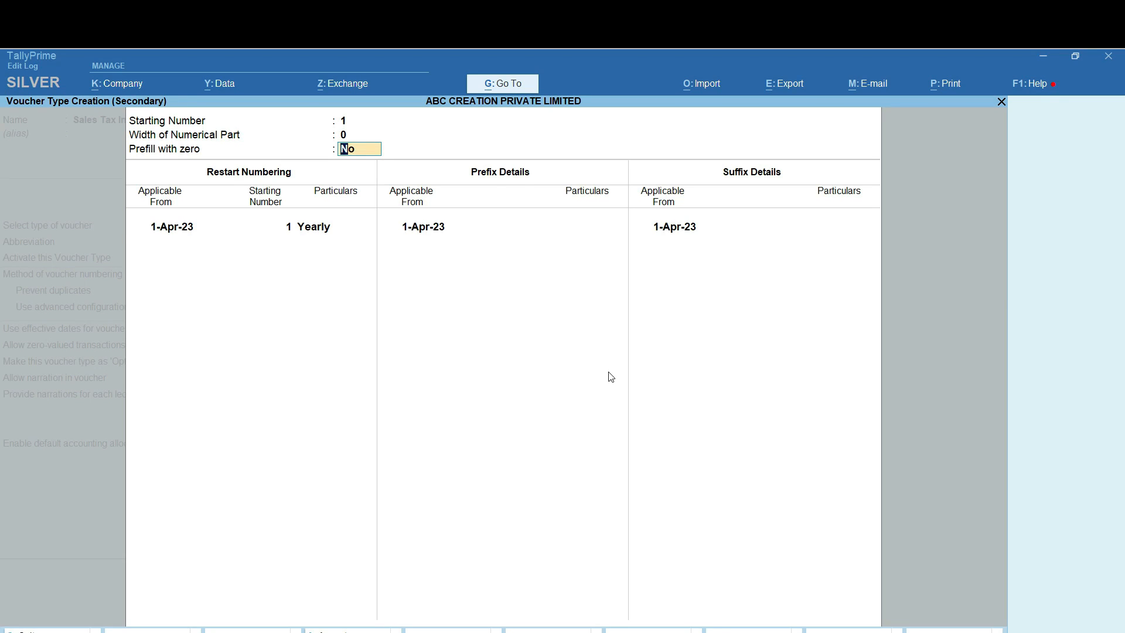
key(Return)
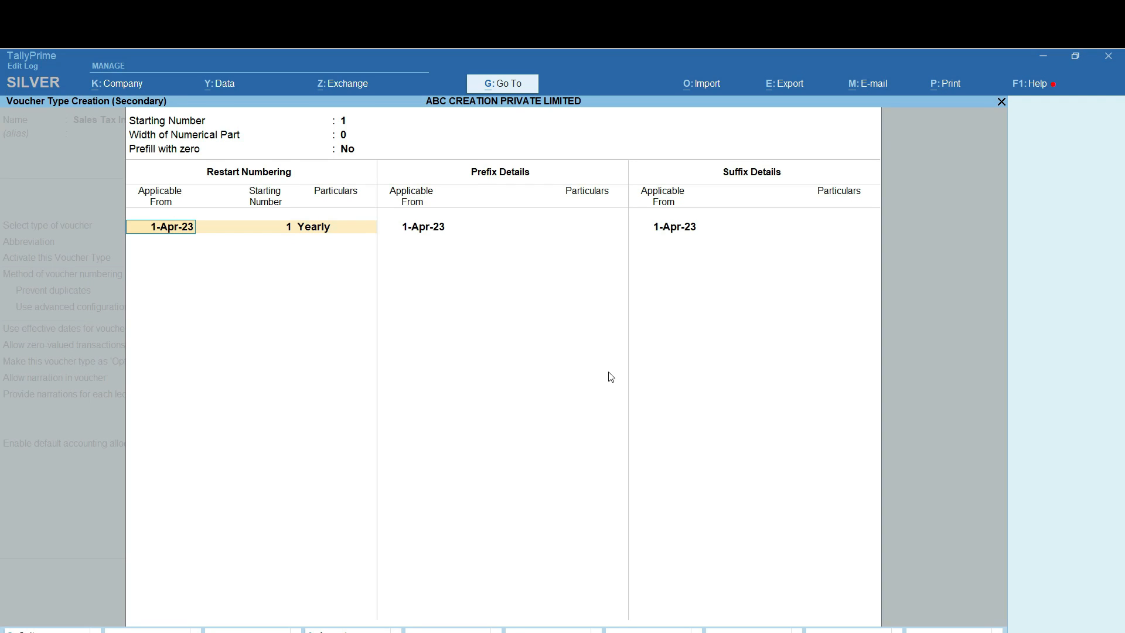
key(Return)
key(Return)
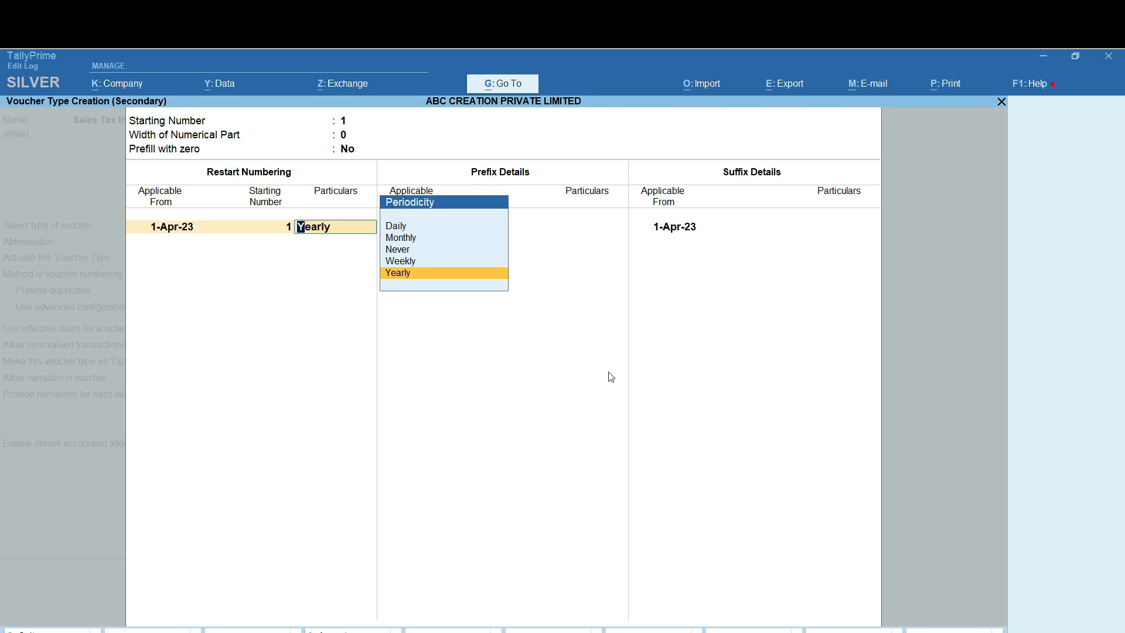
key(Return)
key(Return)
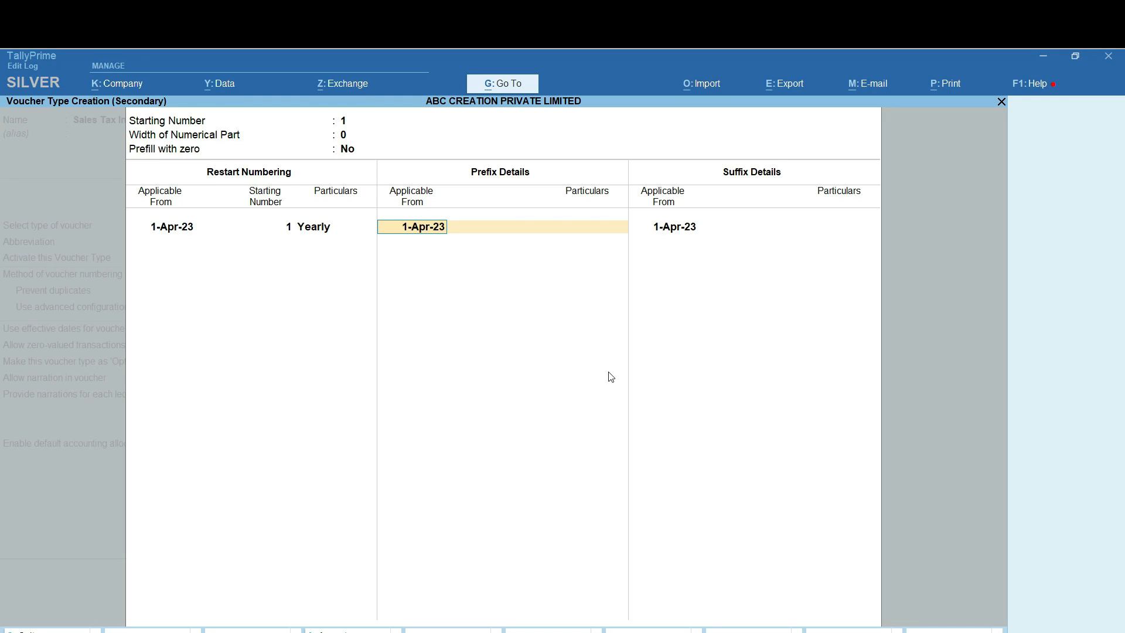
Leave the invoice prefix blank from 1-Apr-23 and enter /23-24/ as the suffix
key(Return)
key(Return)
key(Return)
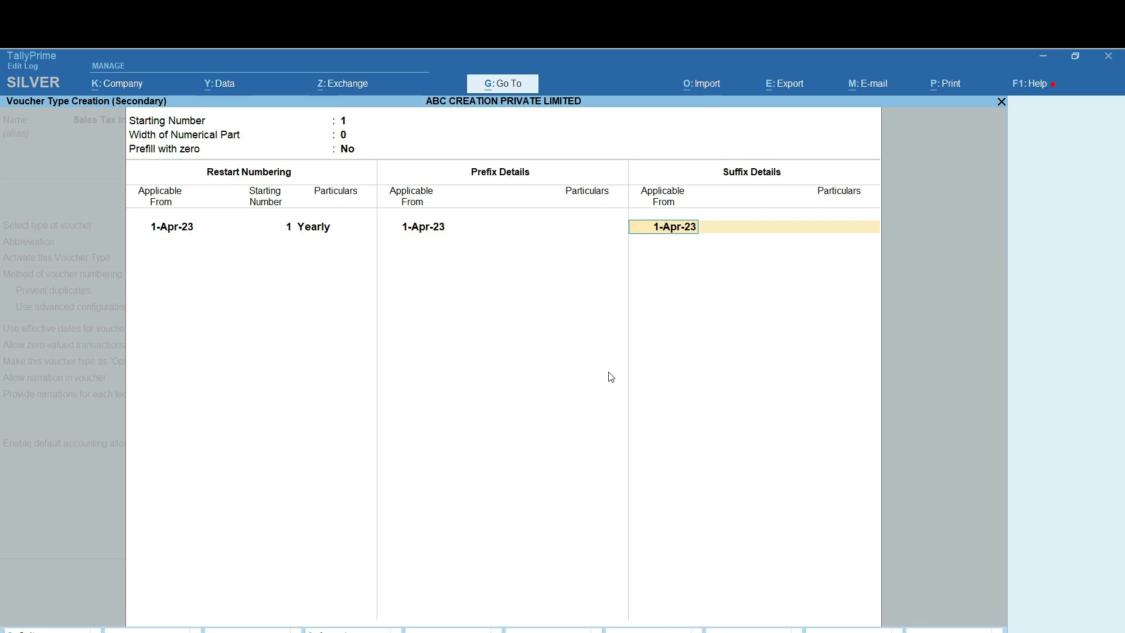
key(Return)
text(23-24)
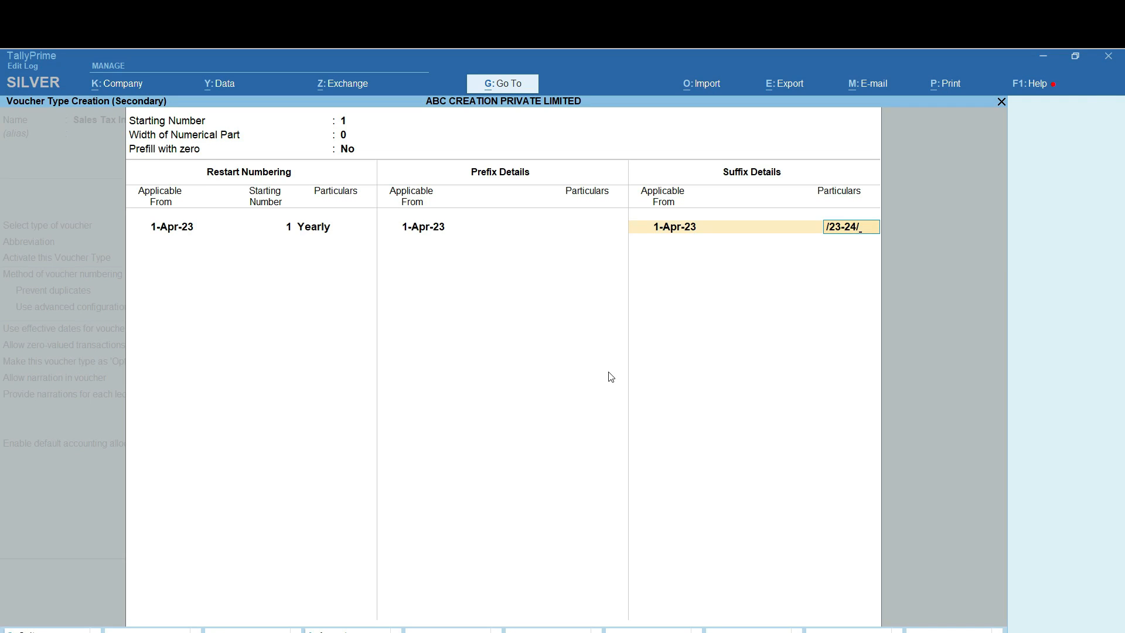
text(/gst)
key(BackSpace)
key(BackSpace)
key(BackSpace)
key(BackSpace)
Finish the invoice number suffix as /23-24/GST
text(T)
key(BackSpace)
text(GST)
key(Return)
key(Return)
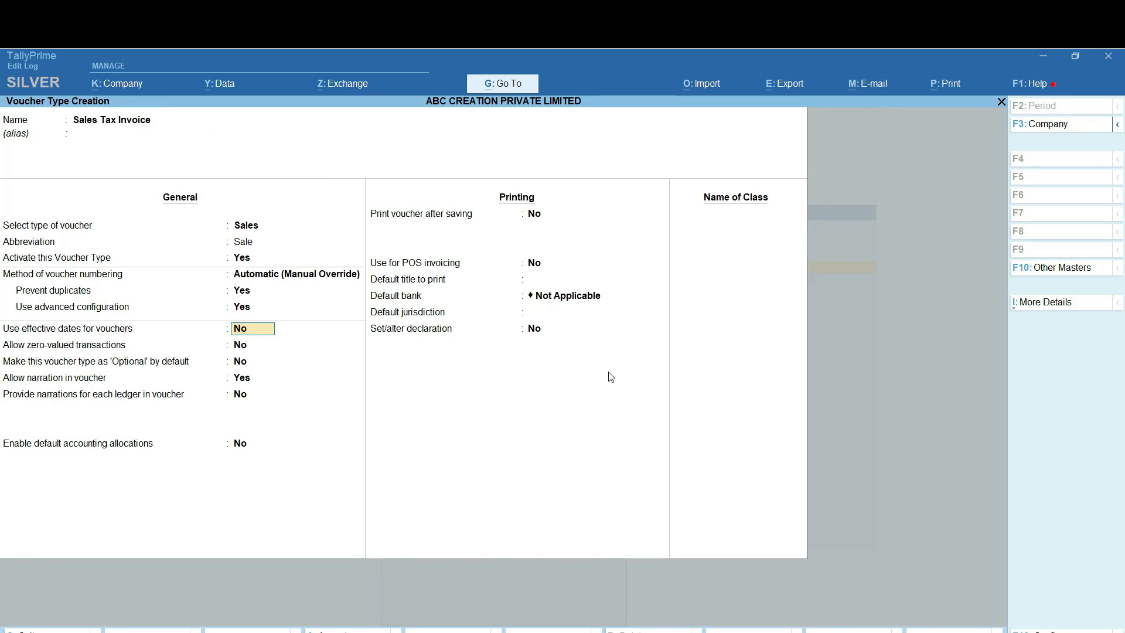
Keep the general options unchanged, with narration allowed and default accounting allocations off
key(Return)
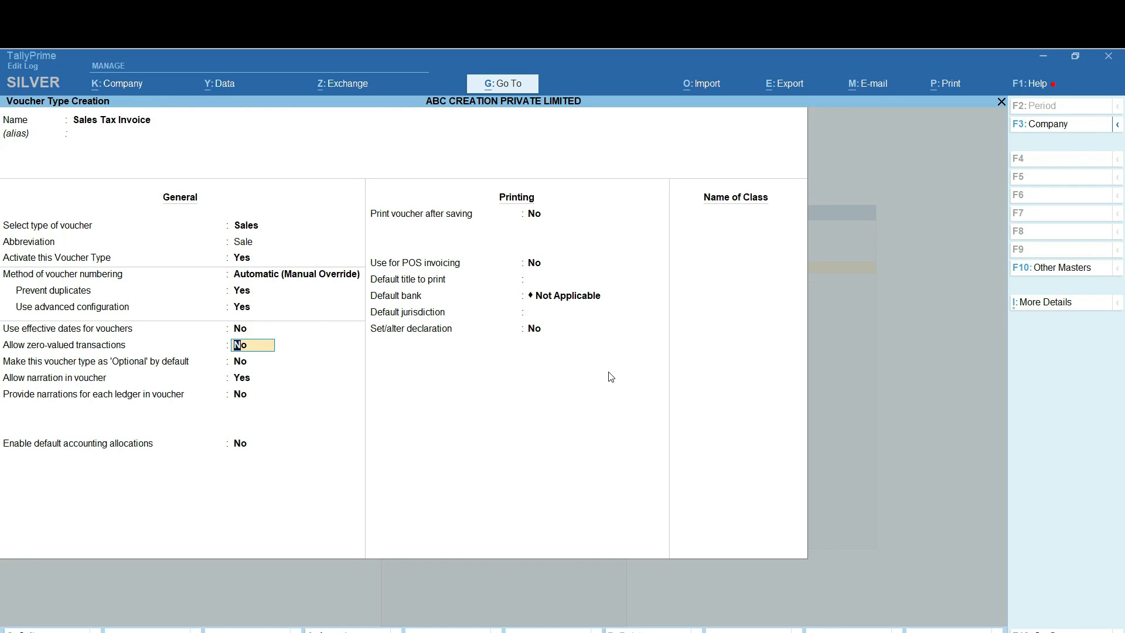
key(Return)
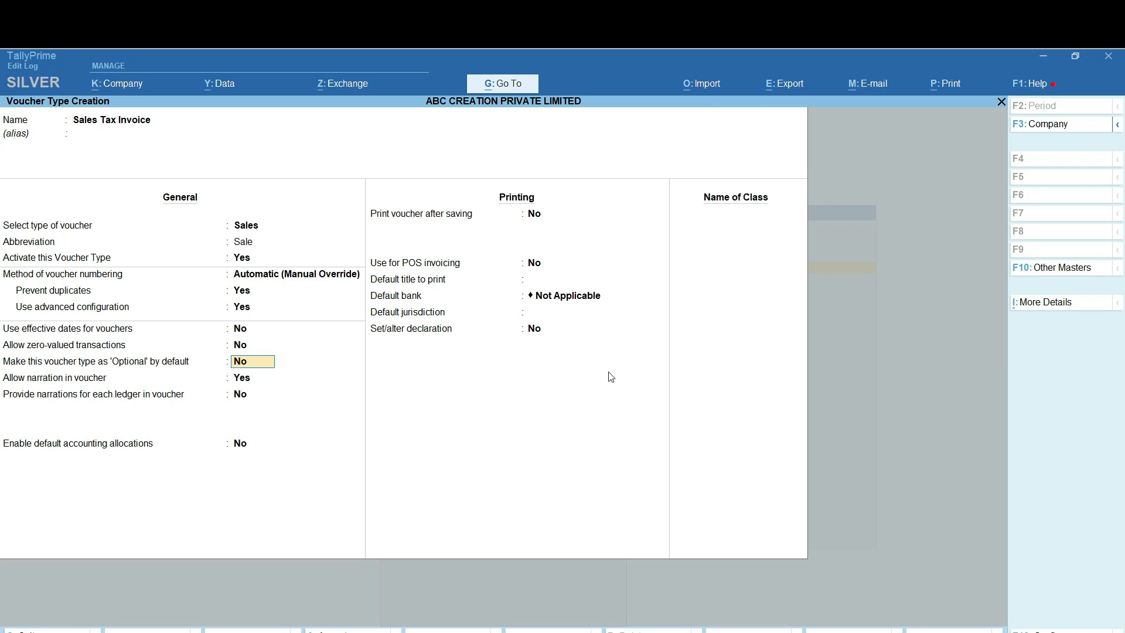
key(Return)
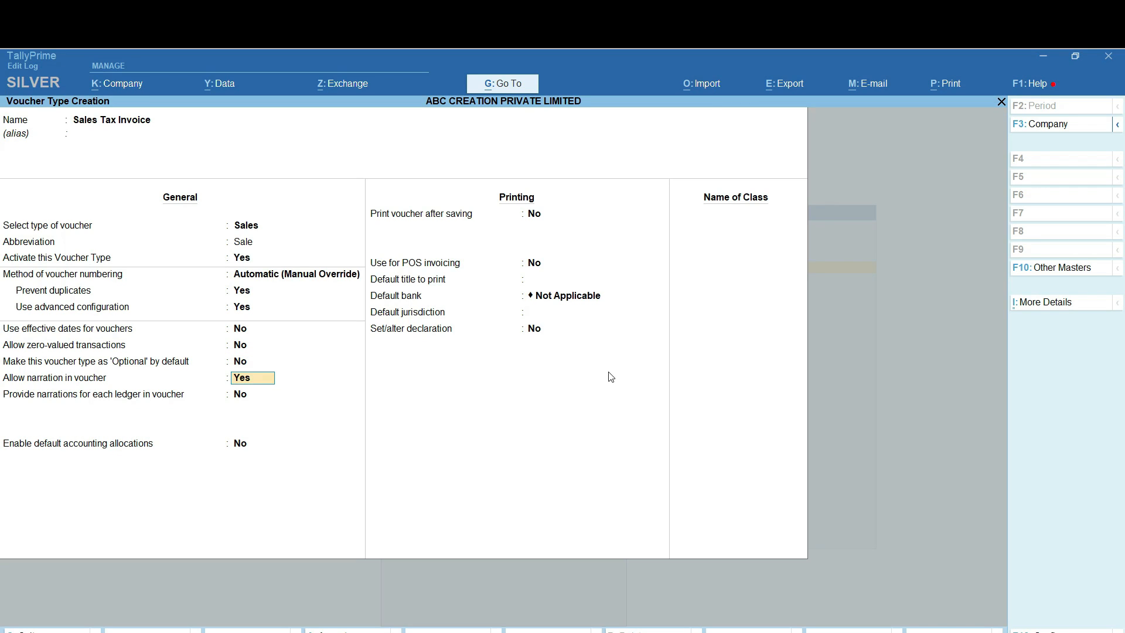
key(Return)
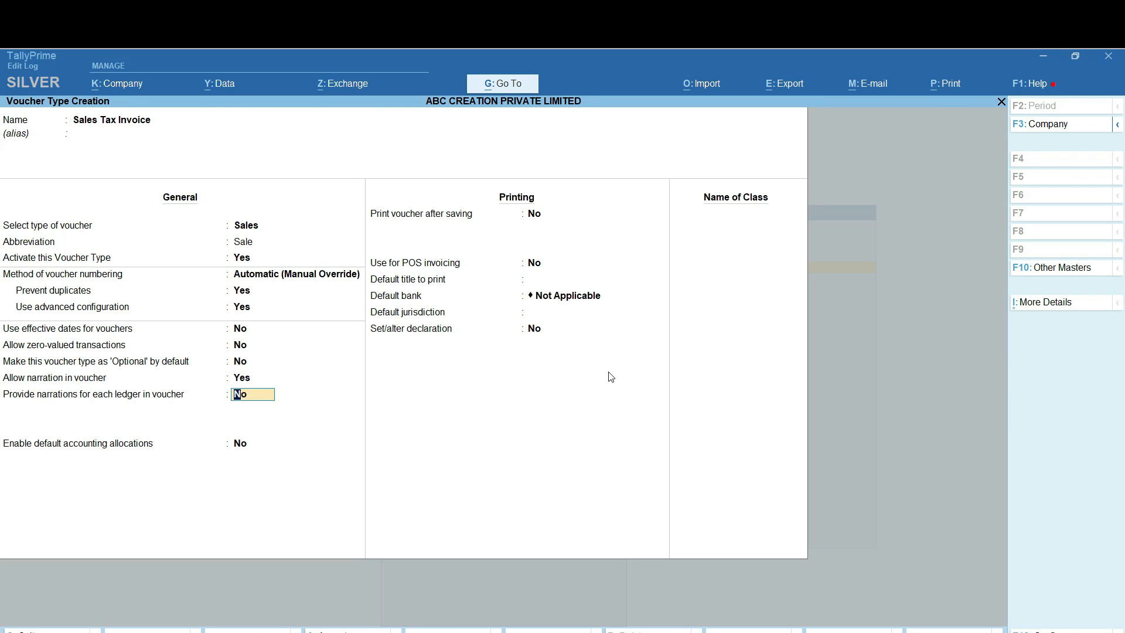
key(Return)
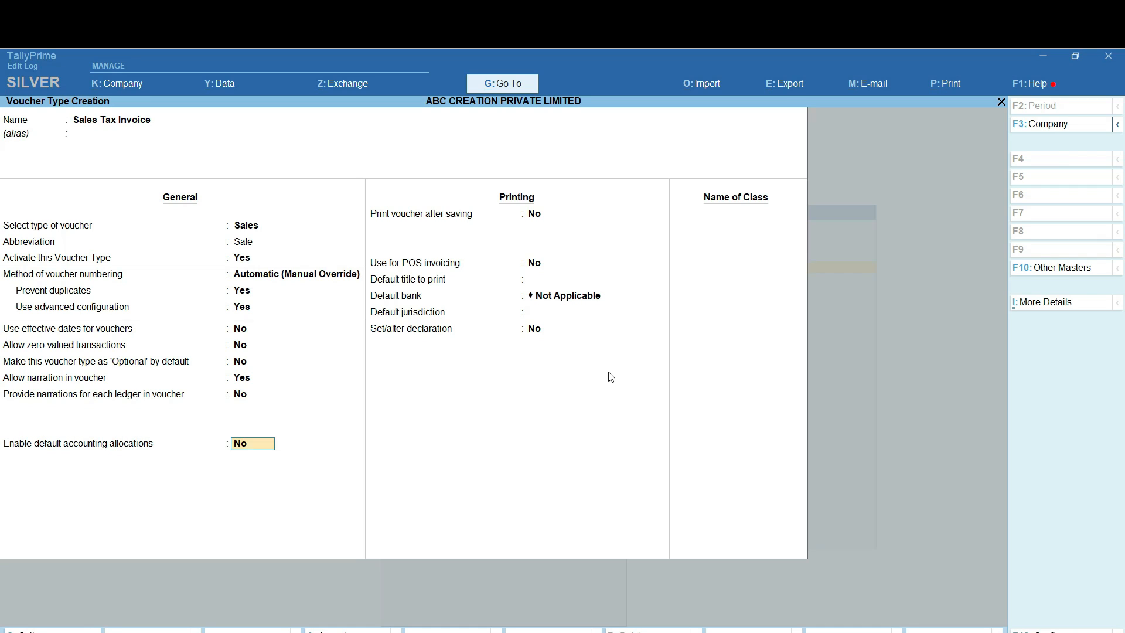
key(Return)
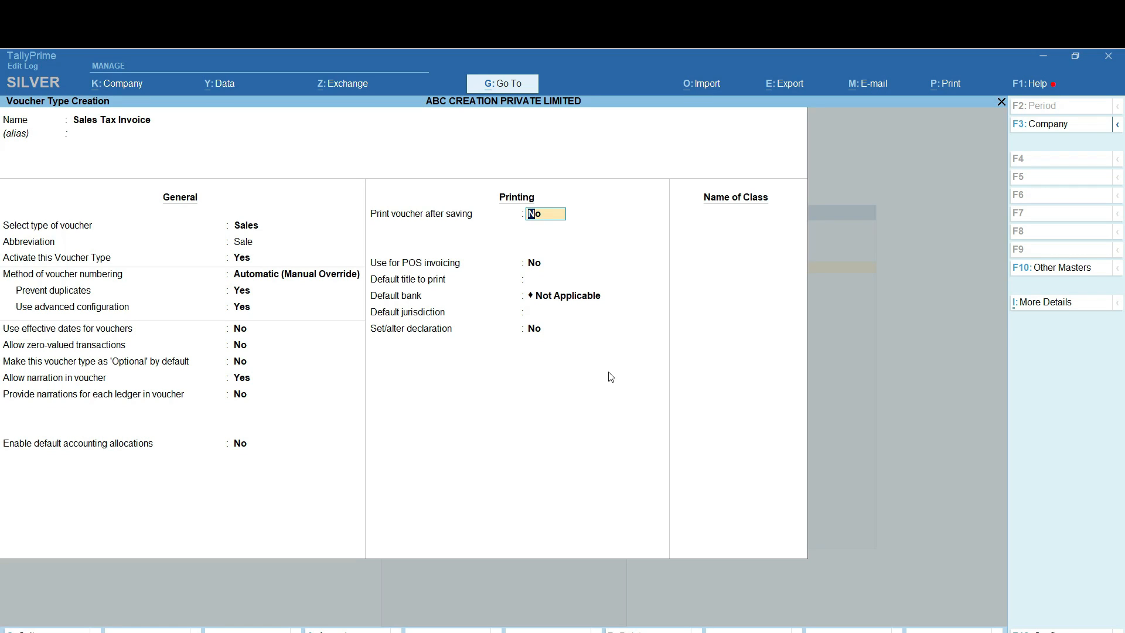
Turn on printing after saving, keep POS invoicing off, and set default title TAX INVOICE
text(Y)
key(Return)
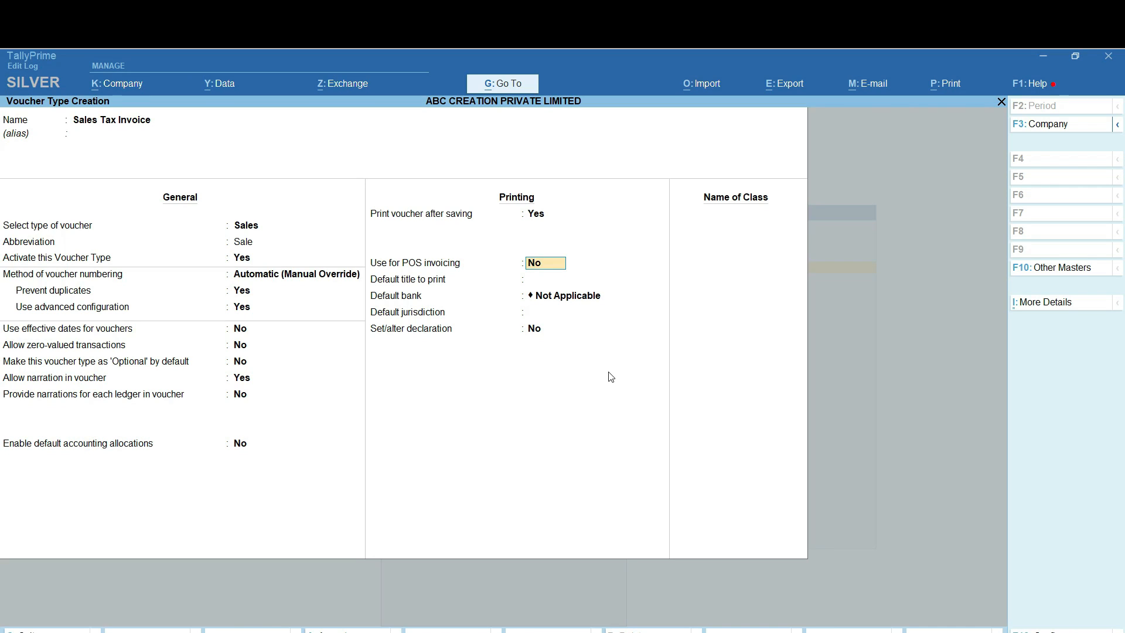
key(Return)
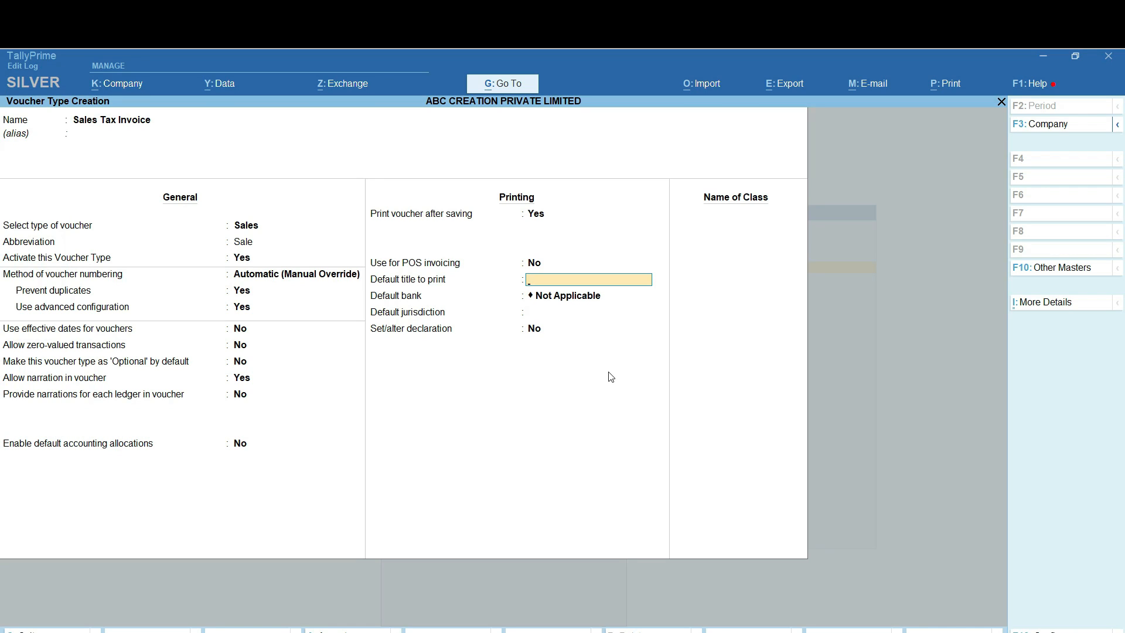
text(TAX INVOICE)
key(Return)
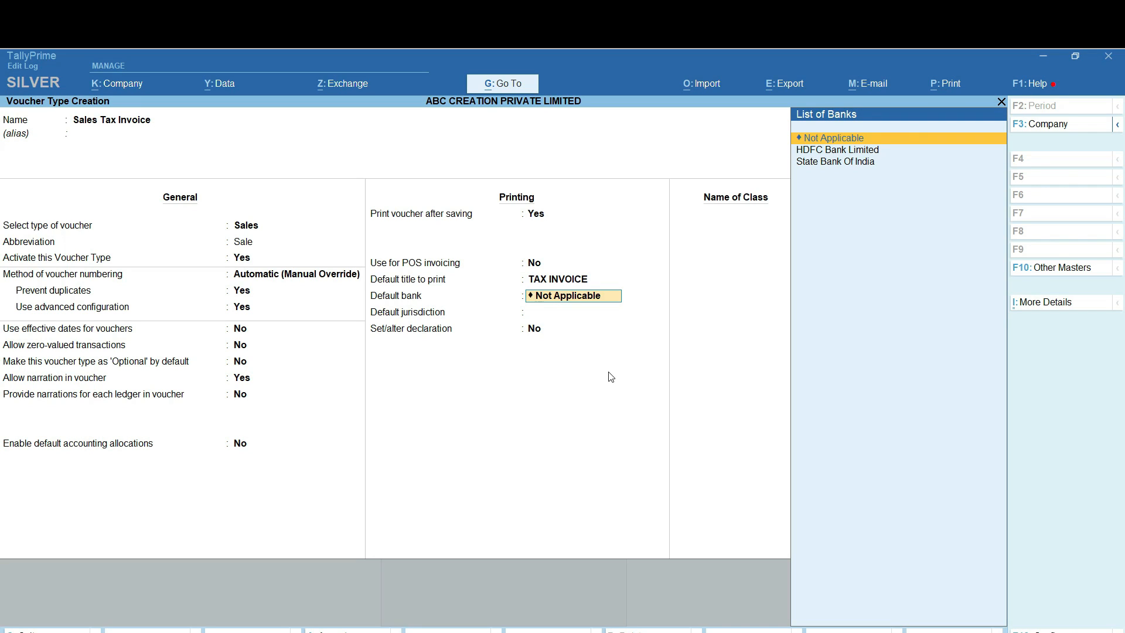
Pick HDFC Bank Limited from the List of Banks as the default bank
key(Down)
key(Down)
key(Up)
key(Down)
key(Up)
key(Down)
key(Up)
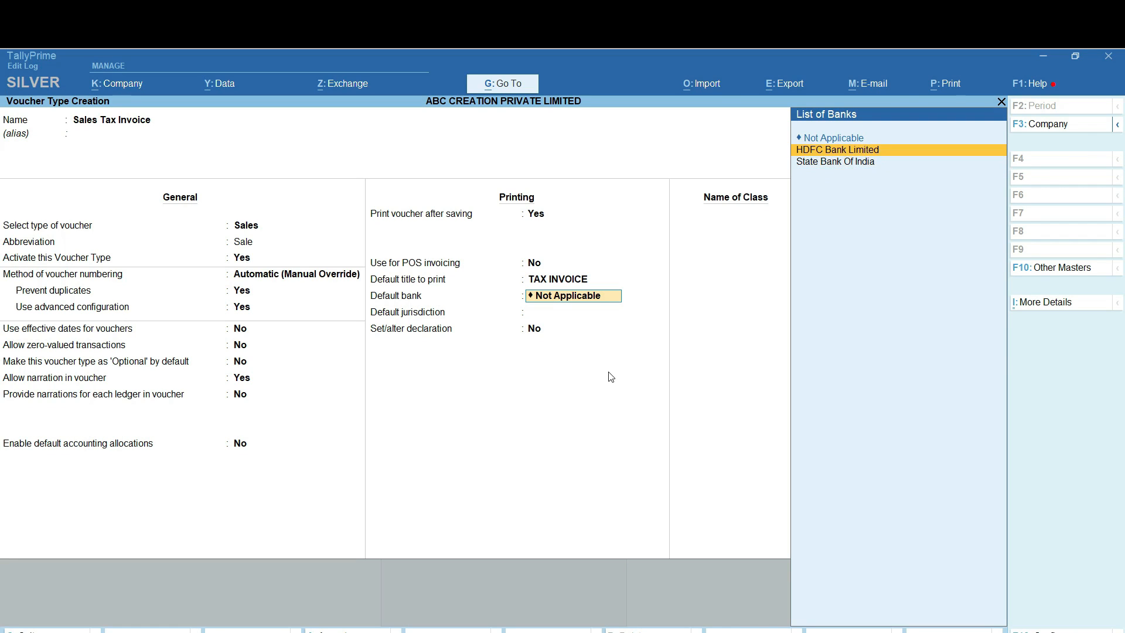
key(Down)
key(Up)
key(Return)
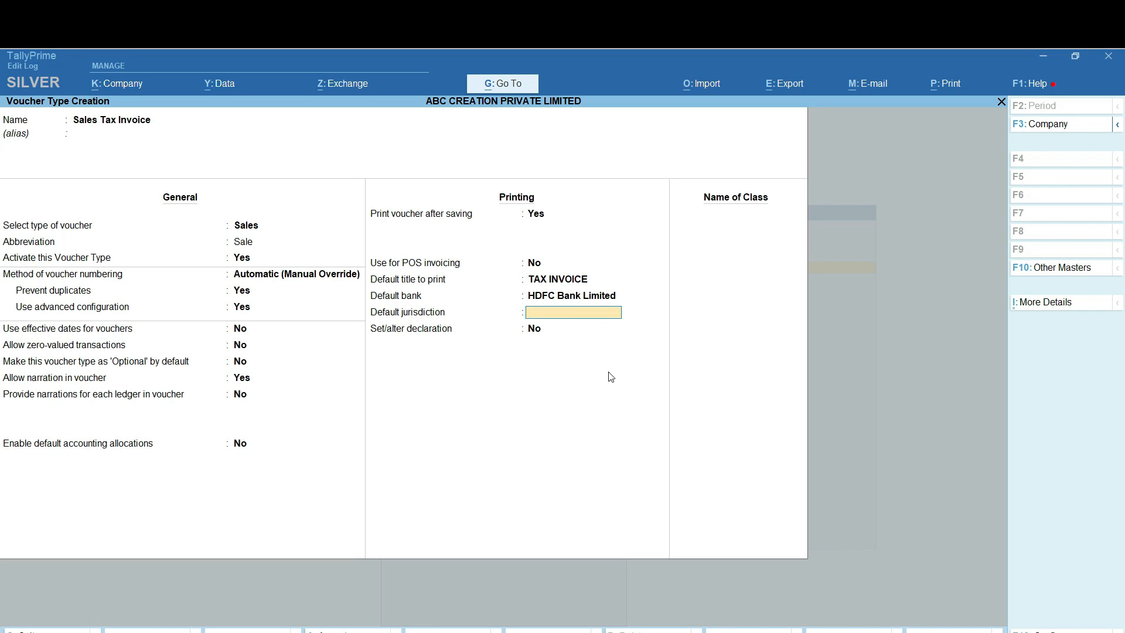
Enter SURAT as the Sales Tax Invoice default jurisdiction
text(SURAT)
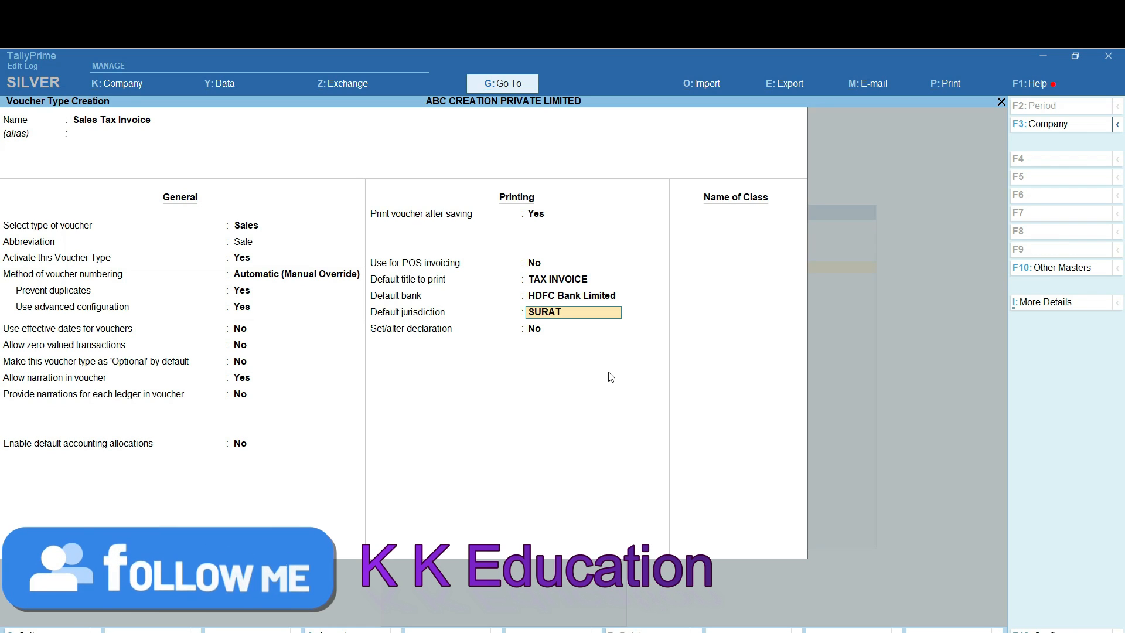
key(Return)
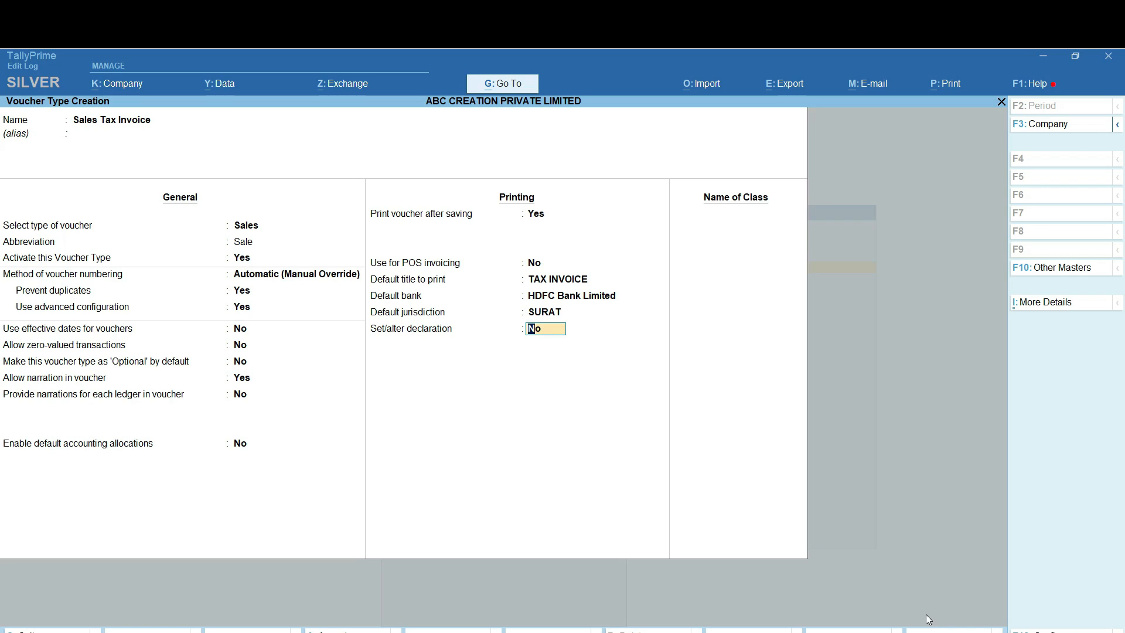
Clear the default invoice declaration text and close the declaration box
text(Y)
key(Return)
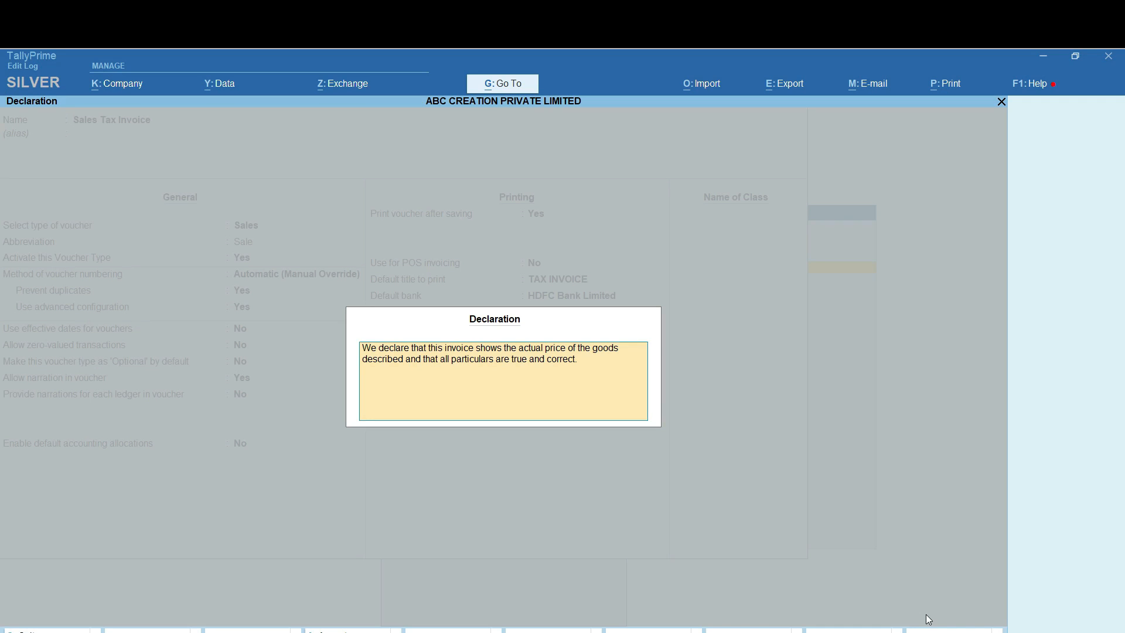
key(Escape)
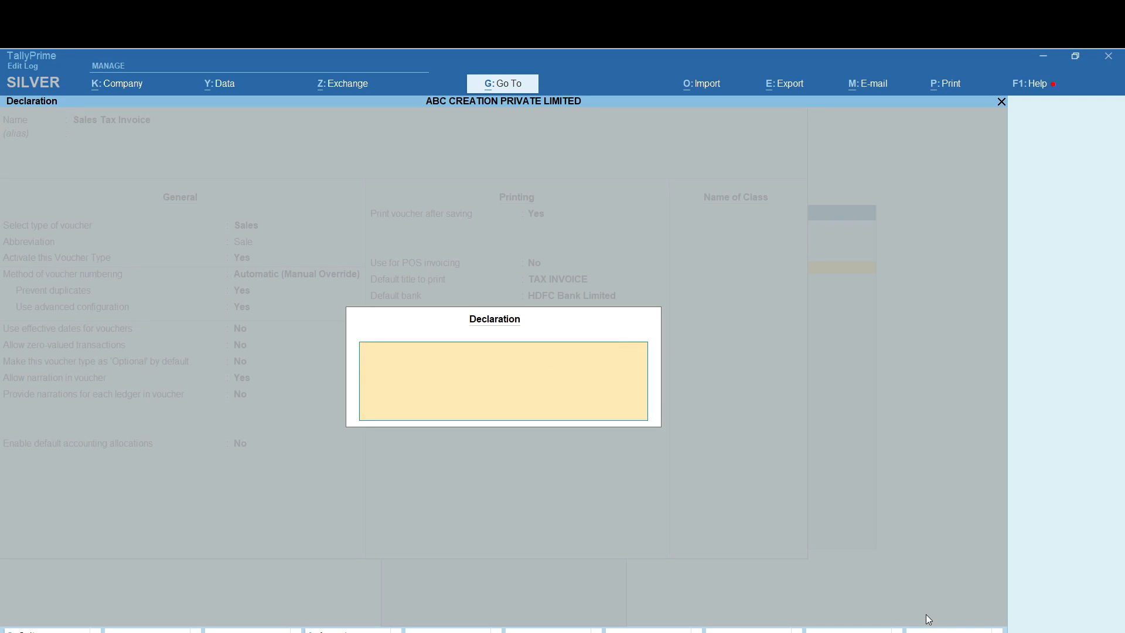
key(Escape)
key(y)
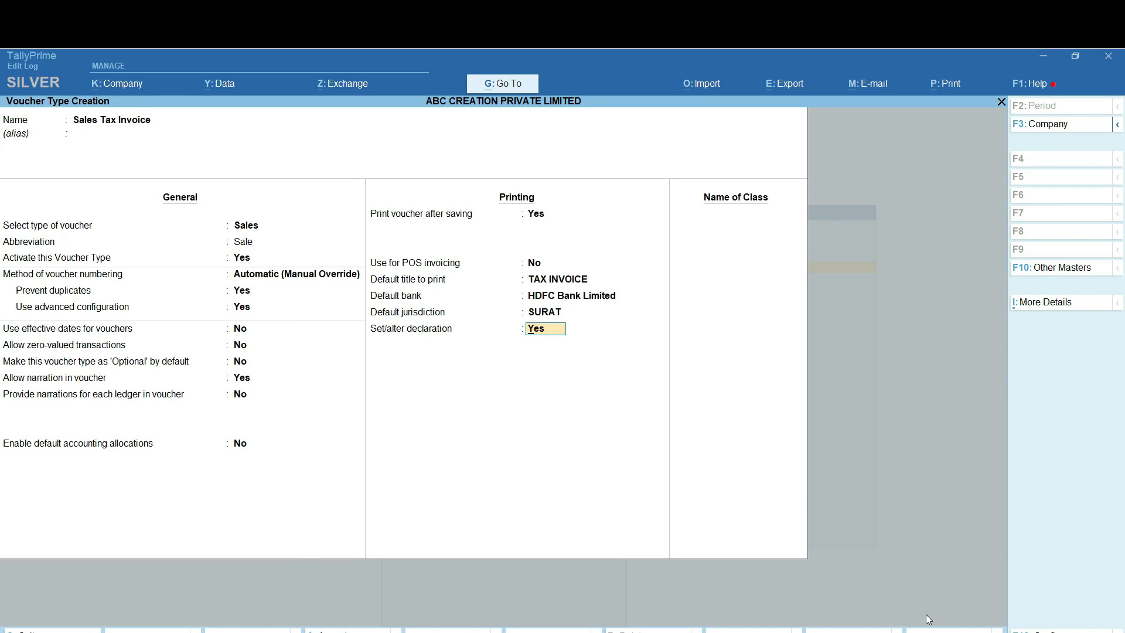
key(Return)
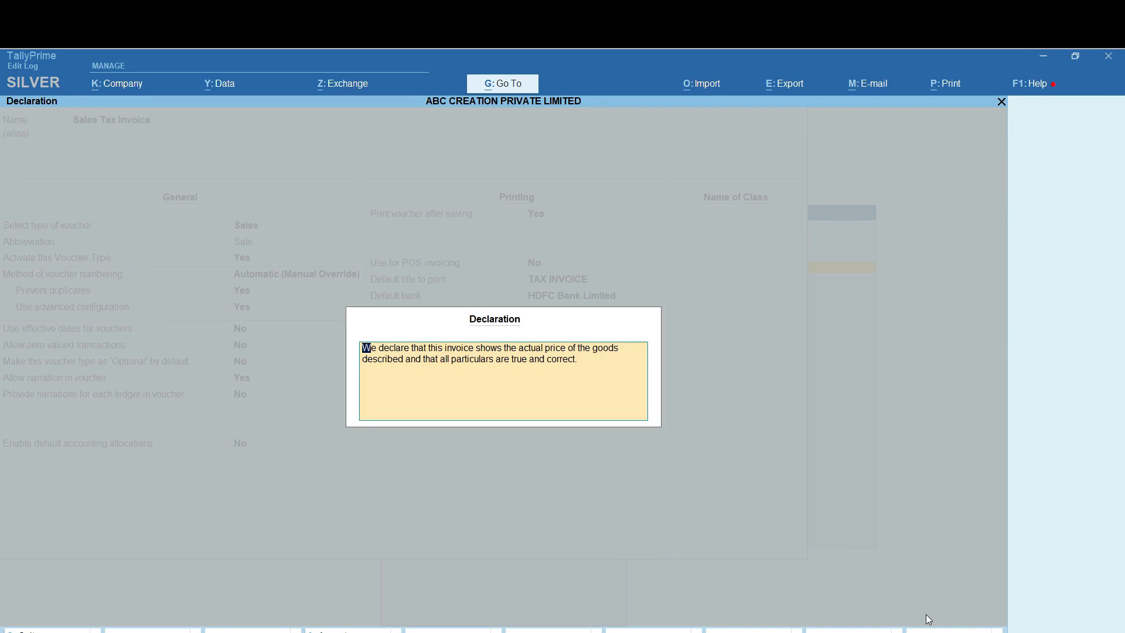
key(Escape)
key(Escape)
key(y)
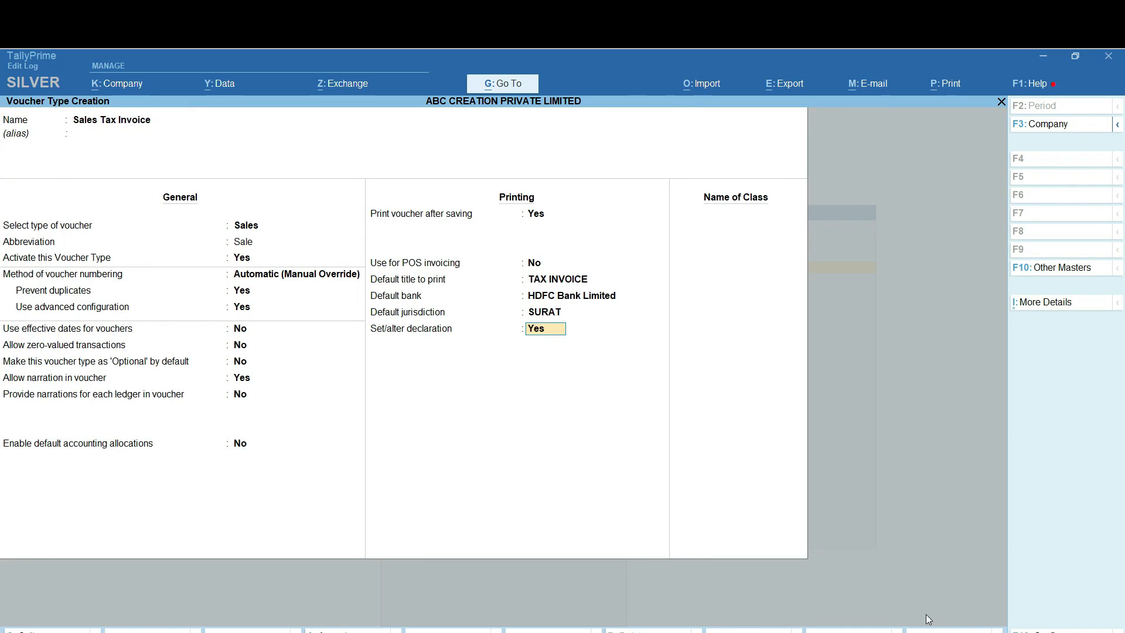
Turn the declaration off and add a voucher class named TAX INVOICE
key(n)
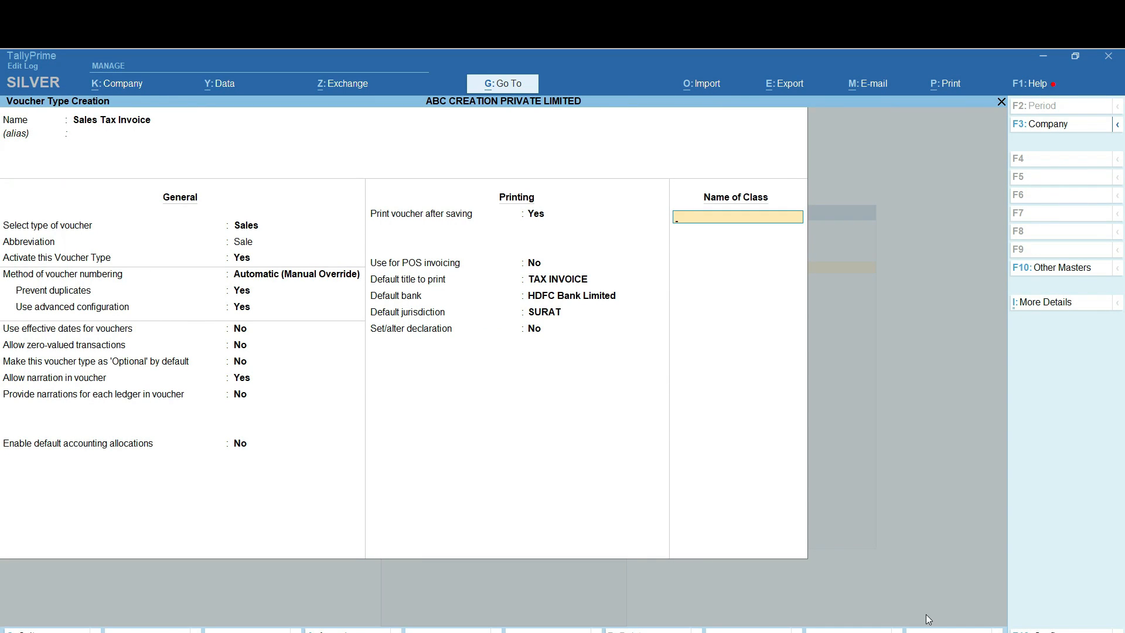
text(TAX INVOICE)
key(Return)
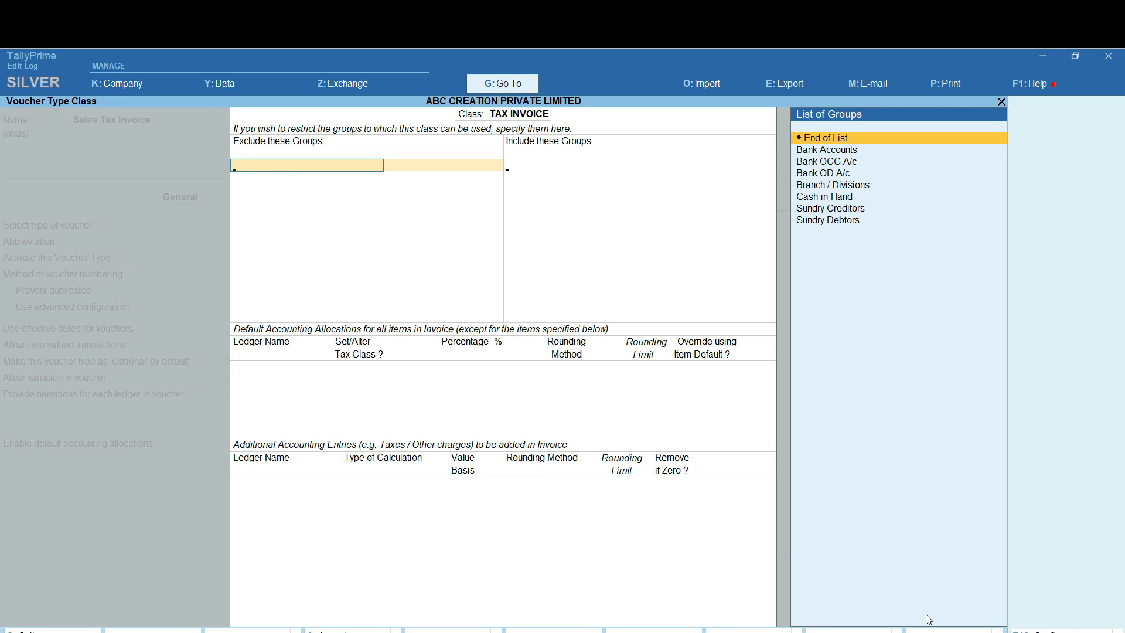
Include only Sundry Debtors in TAX INVOICE and allocate 100% to Sales A/c, tax class off
key(Return)
key(Down)
key(Down)
key(Down)
key(Down)
key(Down)
key(Down)
key(Down)
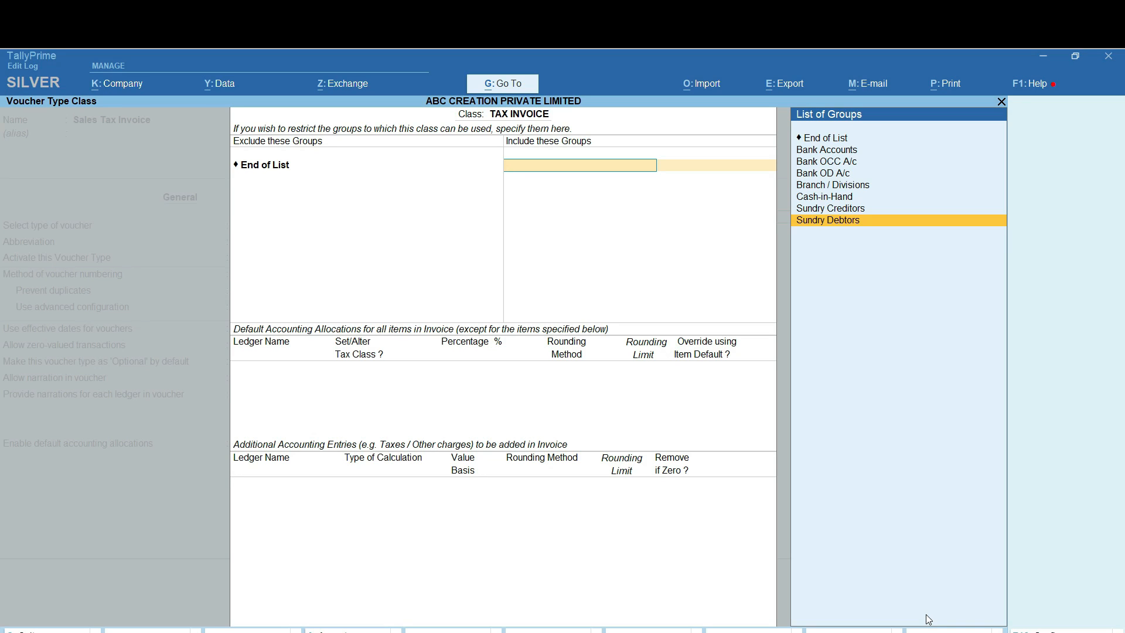
key(Return)
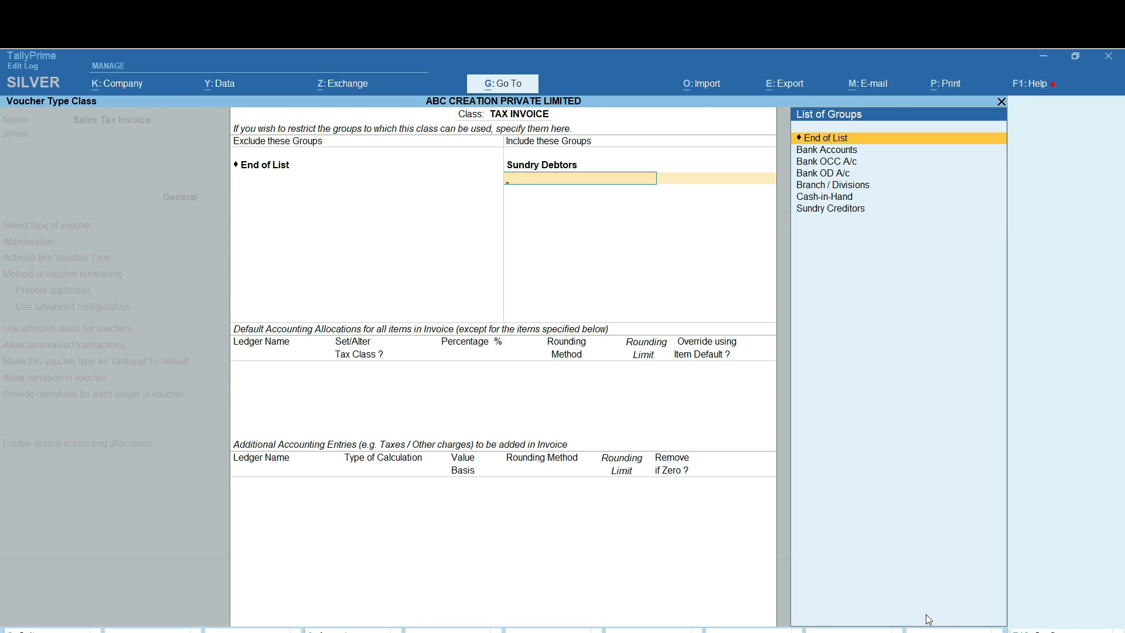
key(Return)
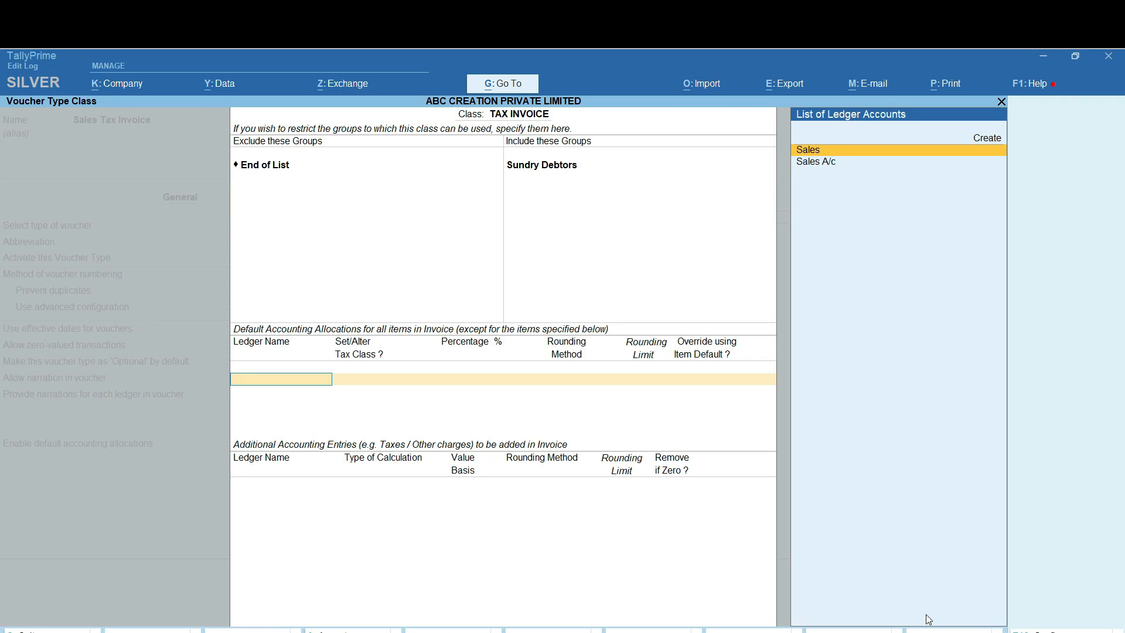
key(Down)
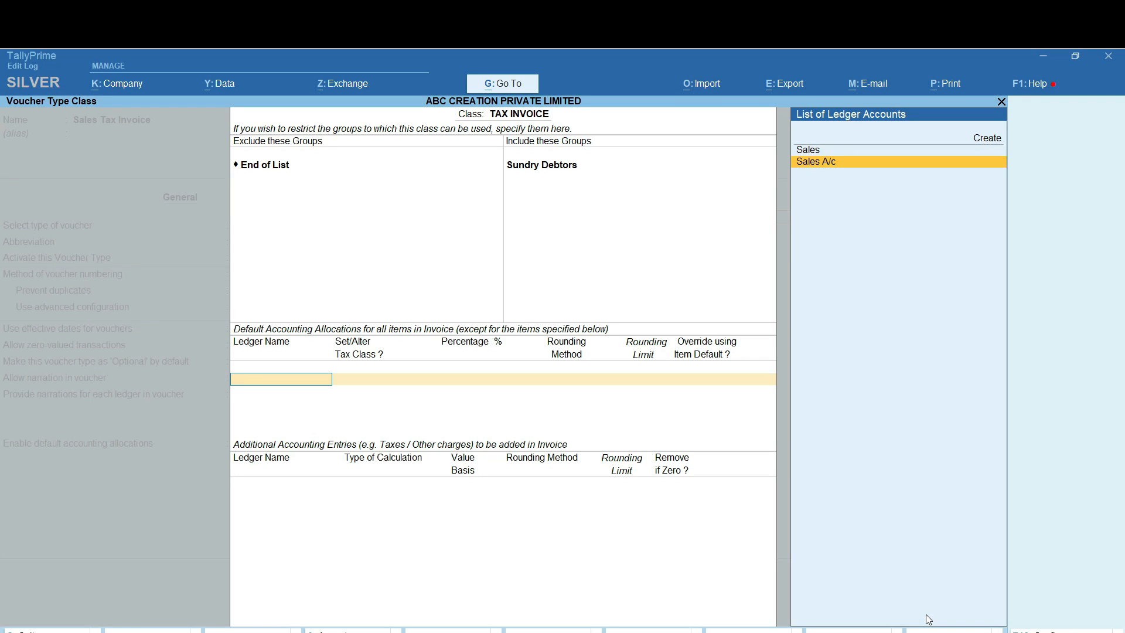
key(Return)
key(Return)
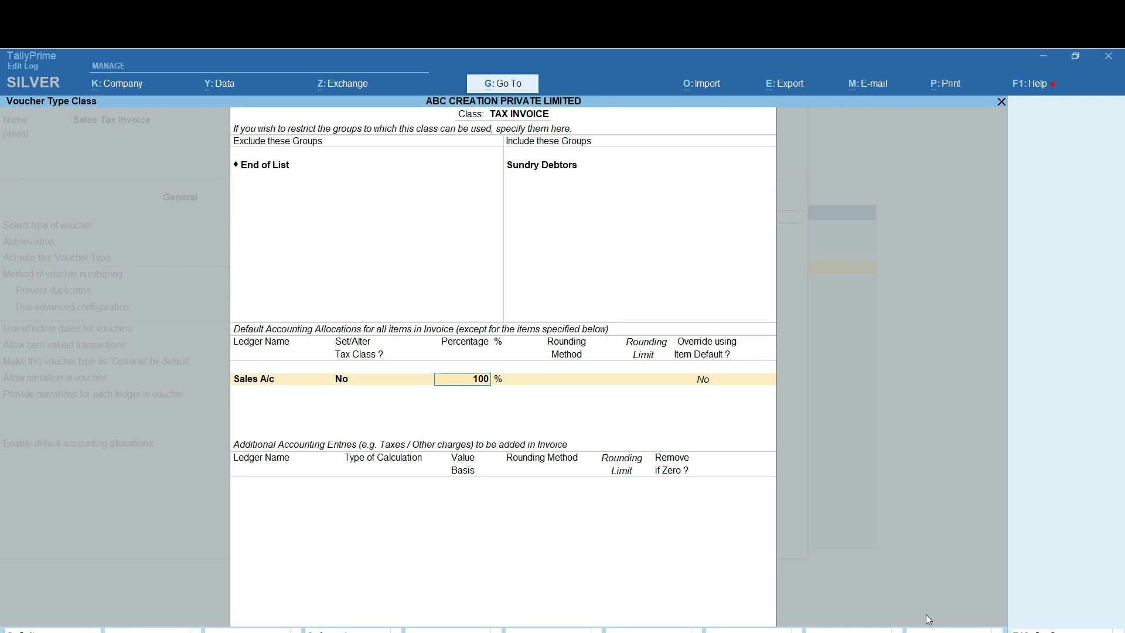
key(Return)
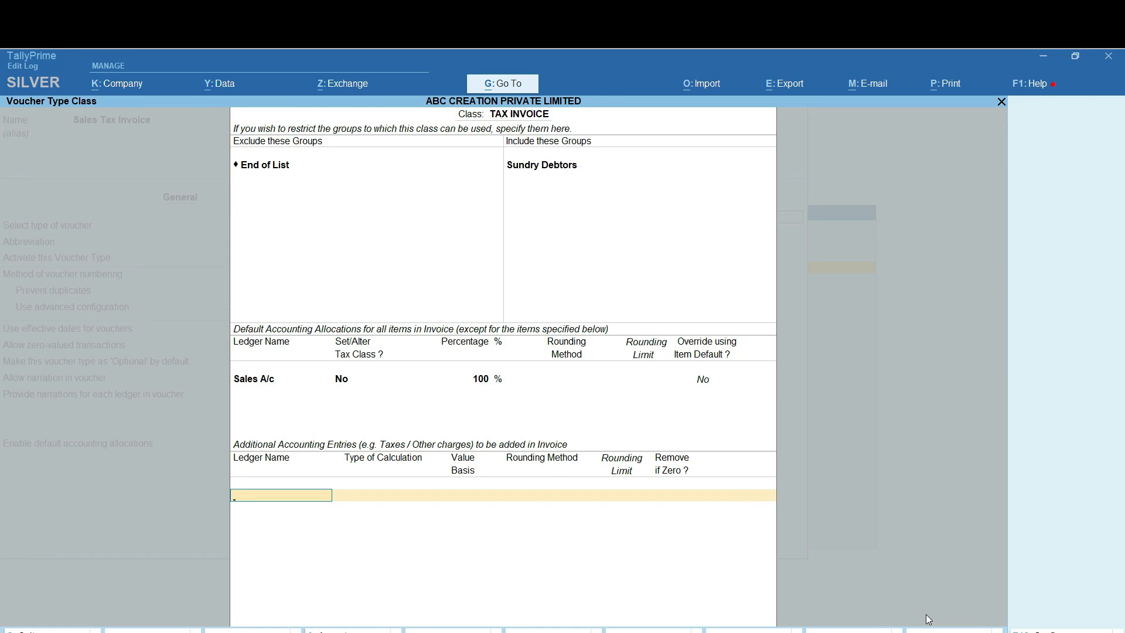
Add Output IGST, Central GST and State GST A/c as GST-calculated additional entries
text(OU)
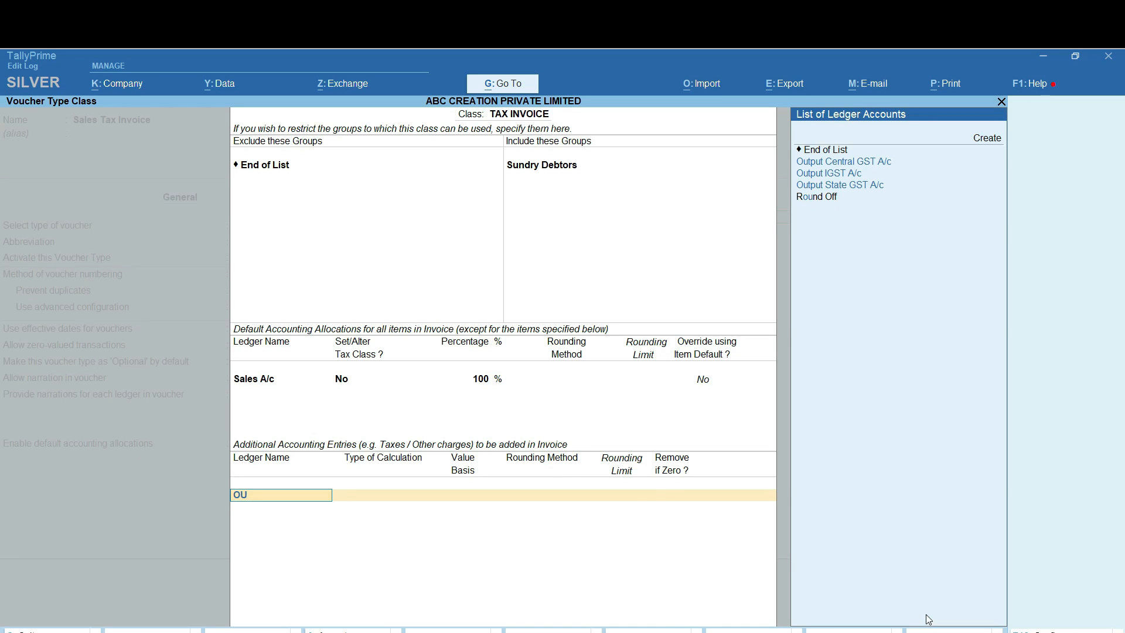
key(Down)
key(Down)
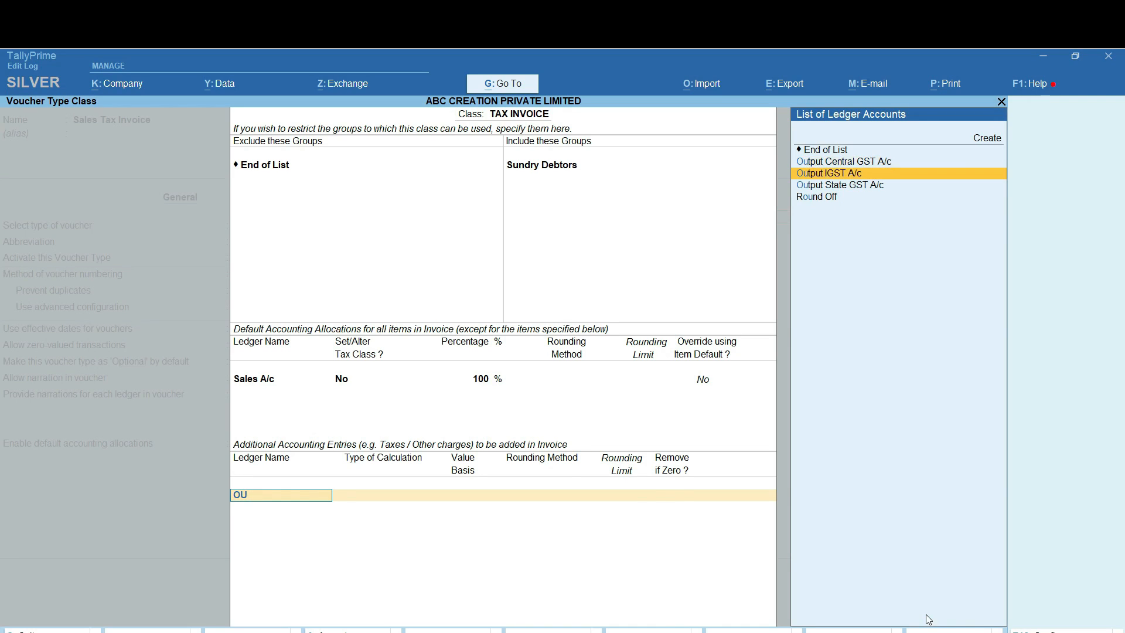
key(Return)
key(Return)
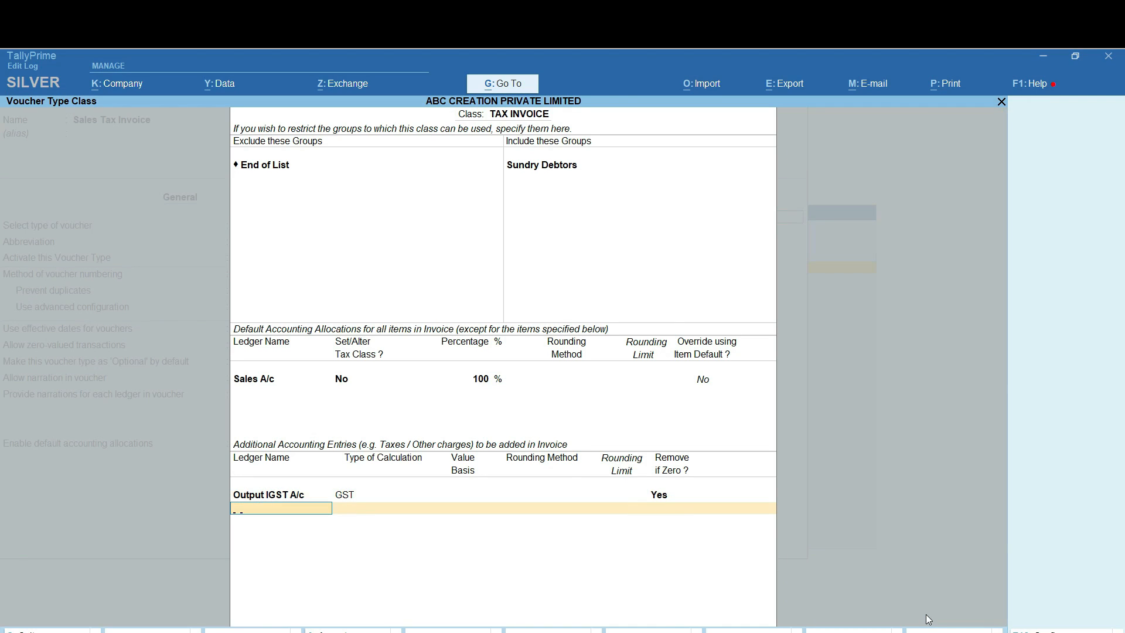
text(OU)
key(Down)
key(Return)
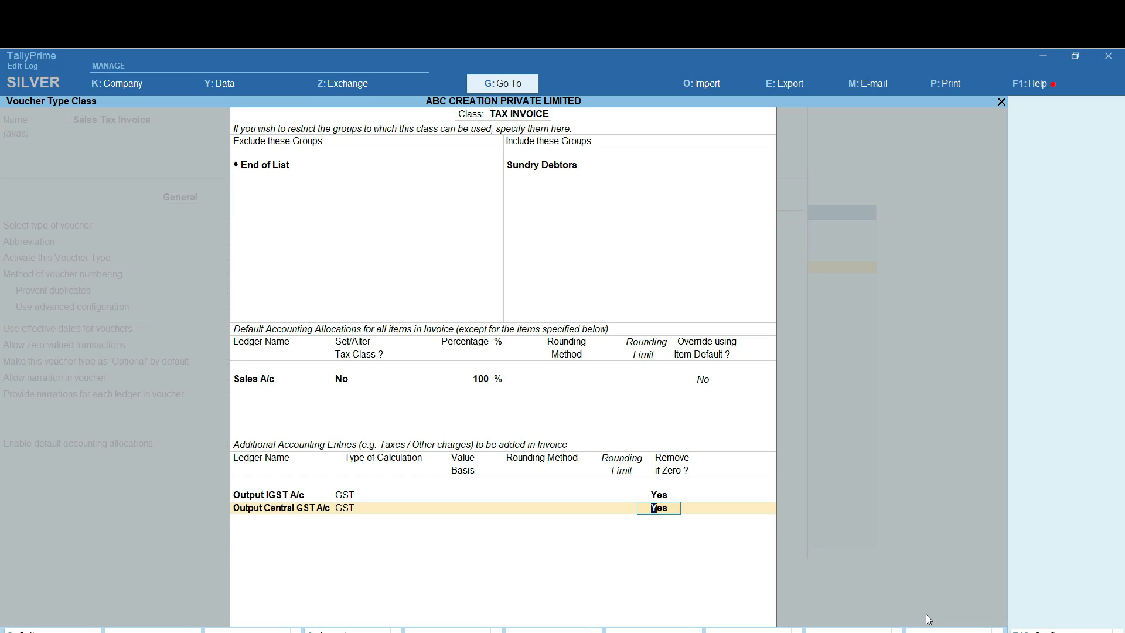
key(Return)
text(OU)
key(Down)
key(Down)
key(Down)
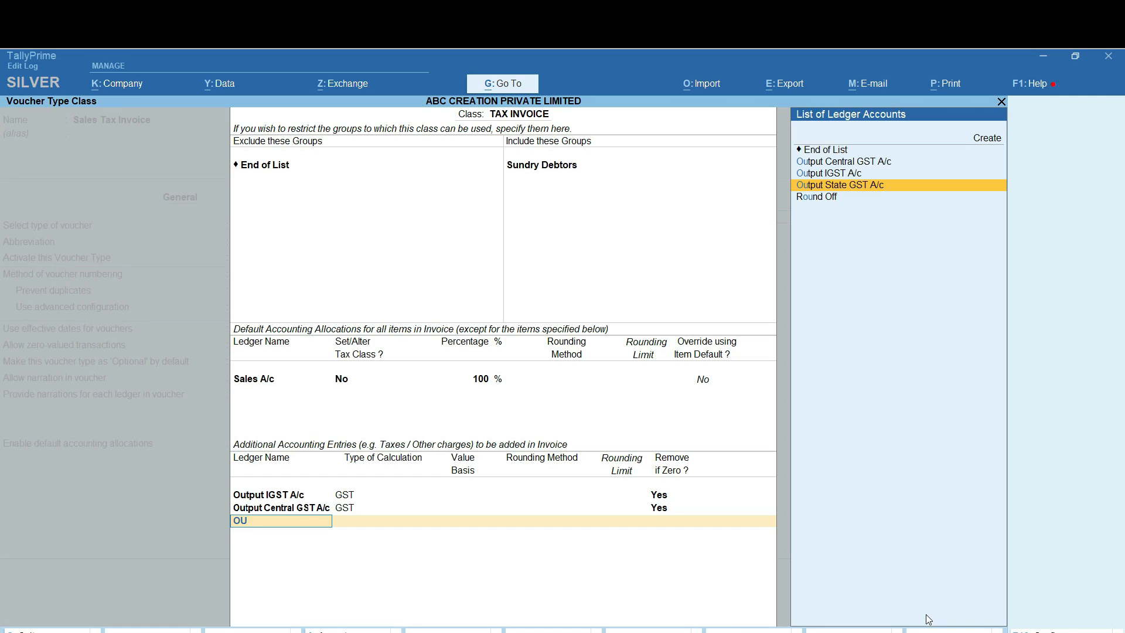
key(Return)
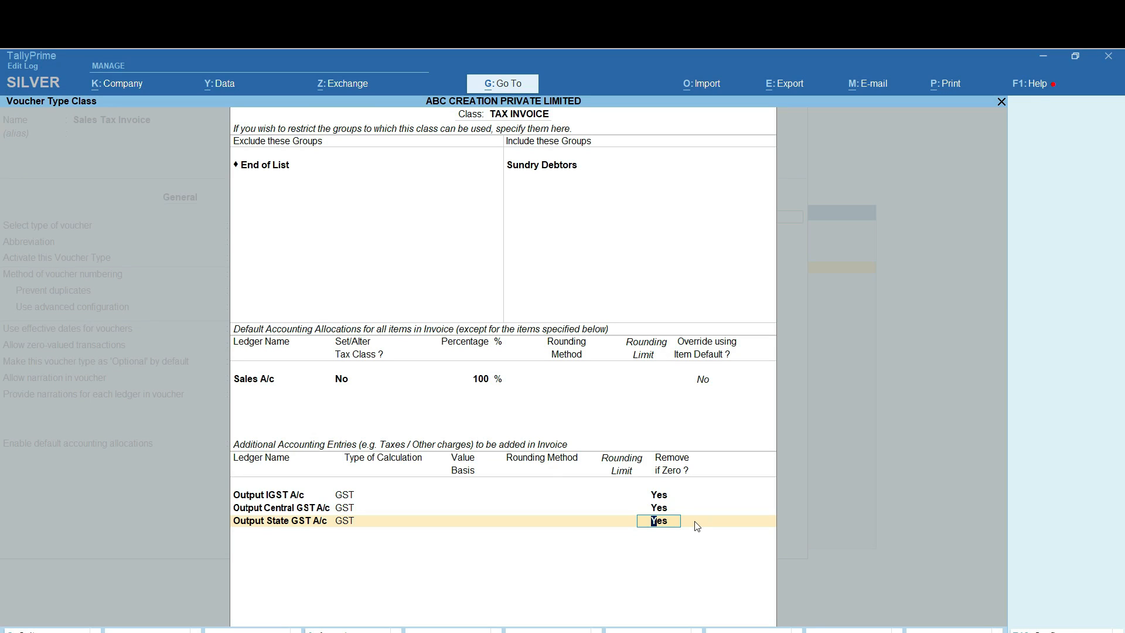
key(Return)
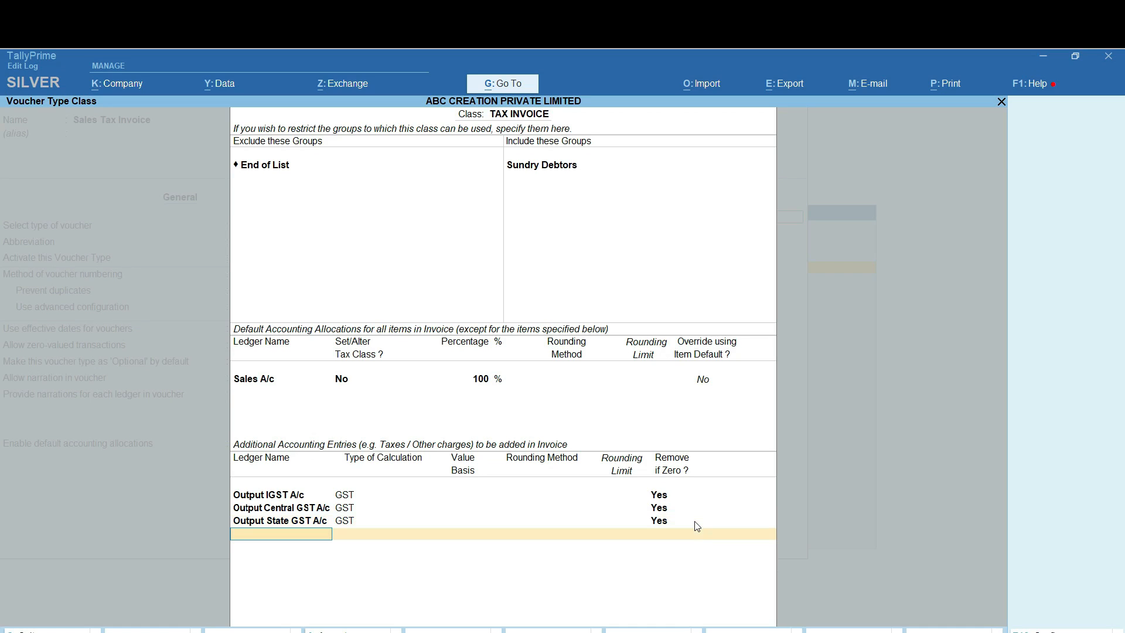
Add Round Off as a User Defined Value entry with Remove if Zero on
text(RO)
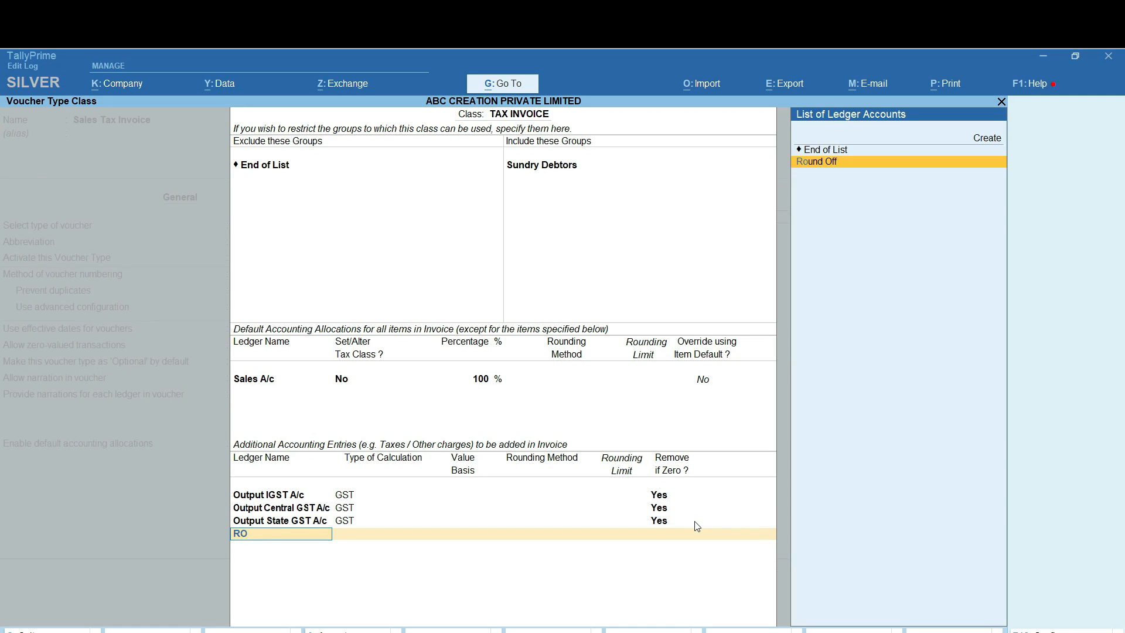
key(Return)
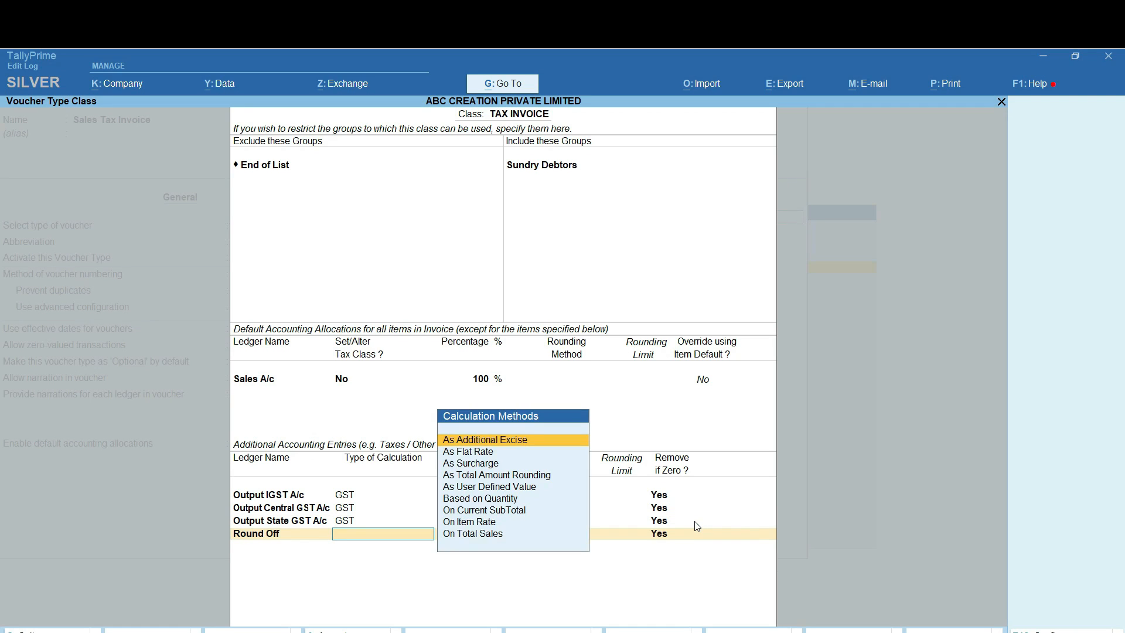
key(Down)
key(Down)
key(Down)
key(Down)
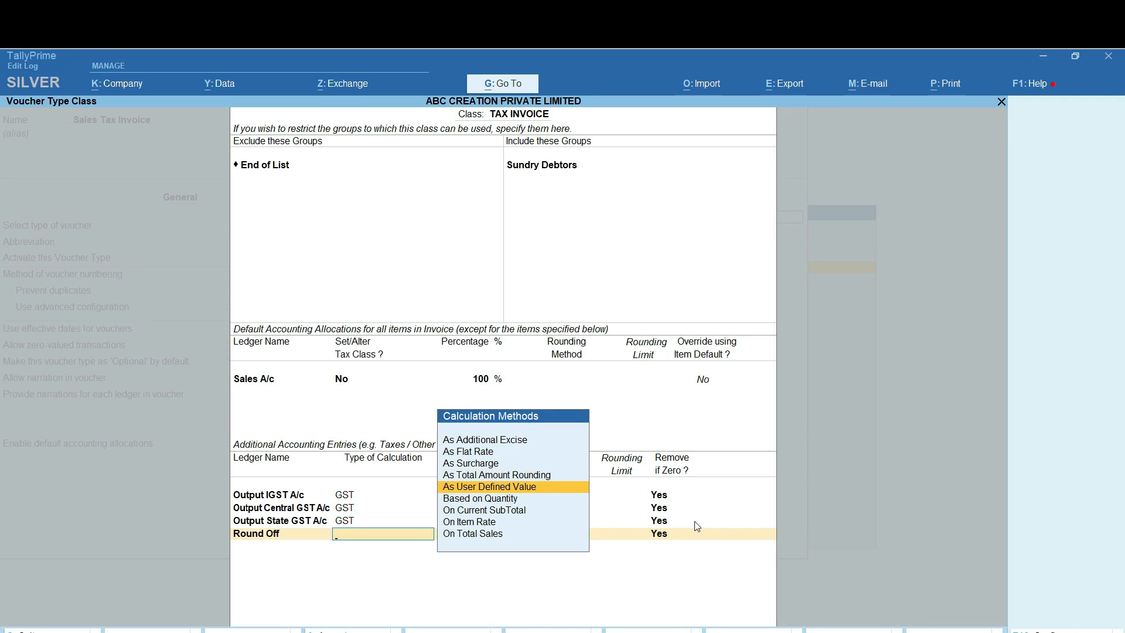
key(Return)
key(Return)
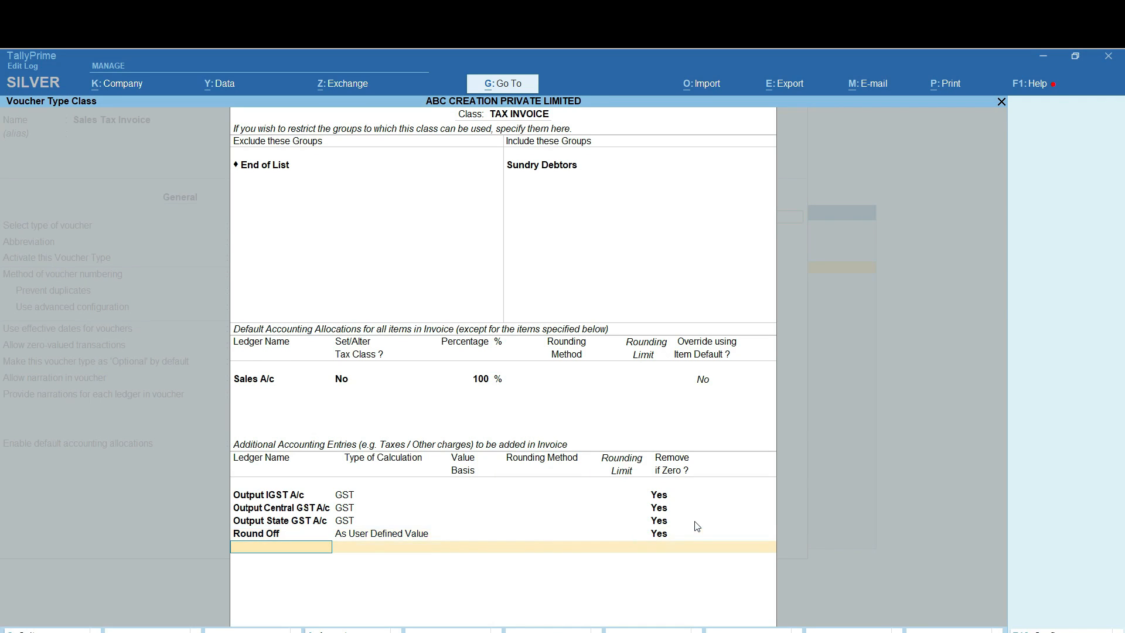
key(Return)
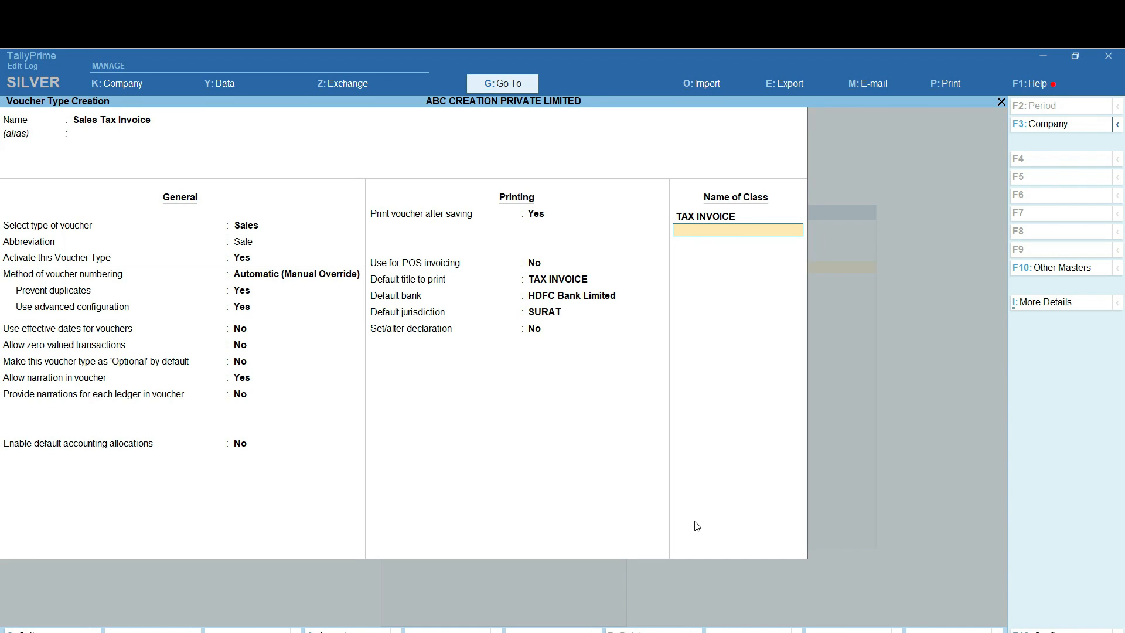
Save the Sales Tax Invoice voucher type and return to the Gateway of Tally
key(Return)
key(Return)
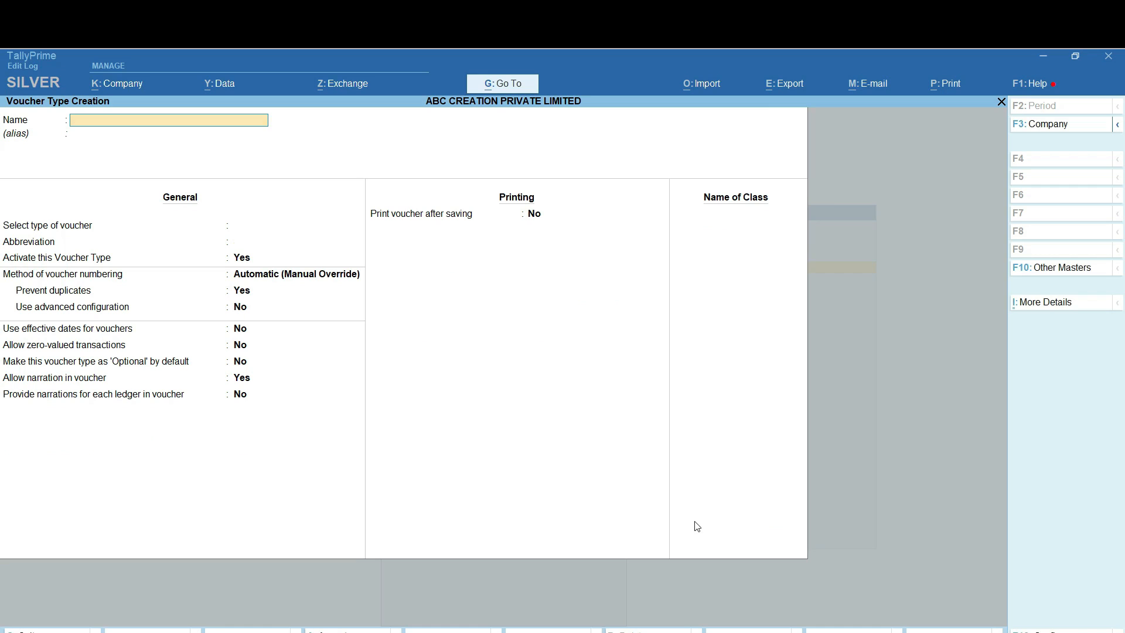
key(Escape)
key(y)
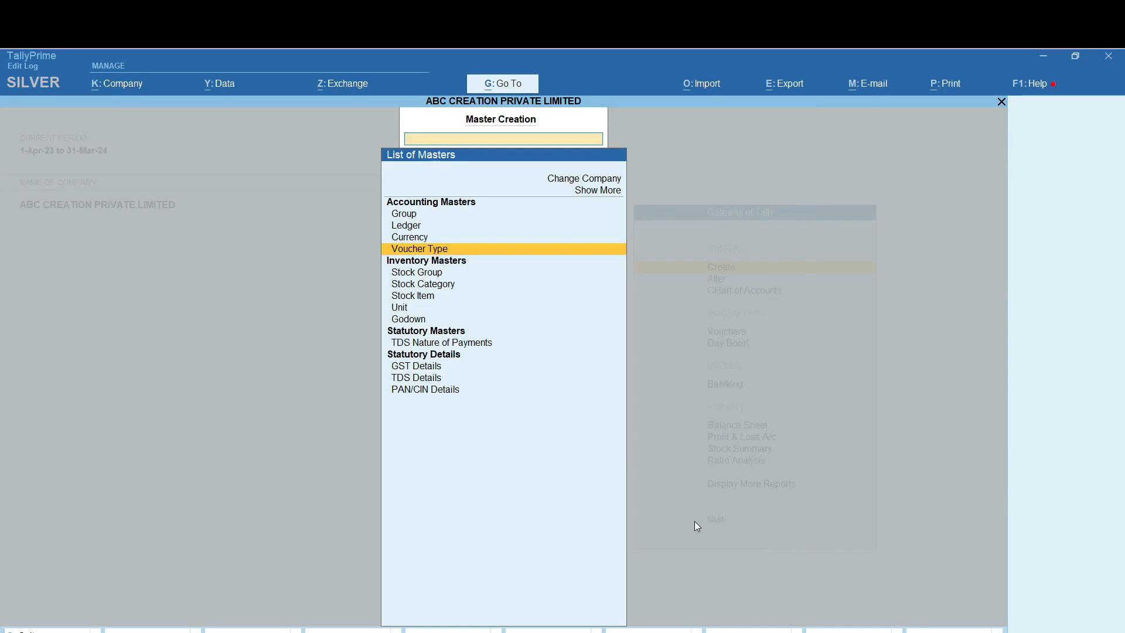
key(Escape)
key(Escape)
key(Escape)
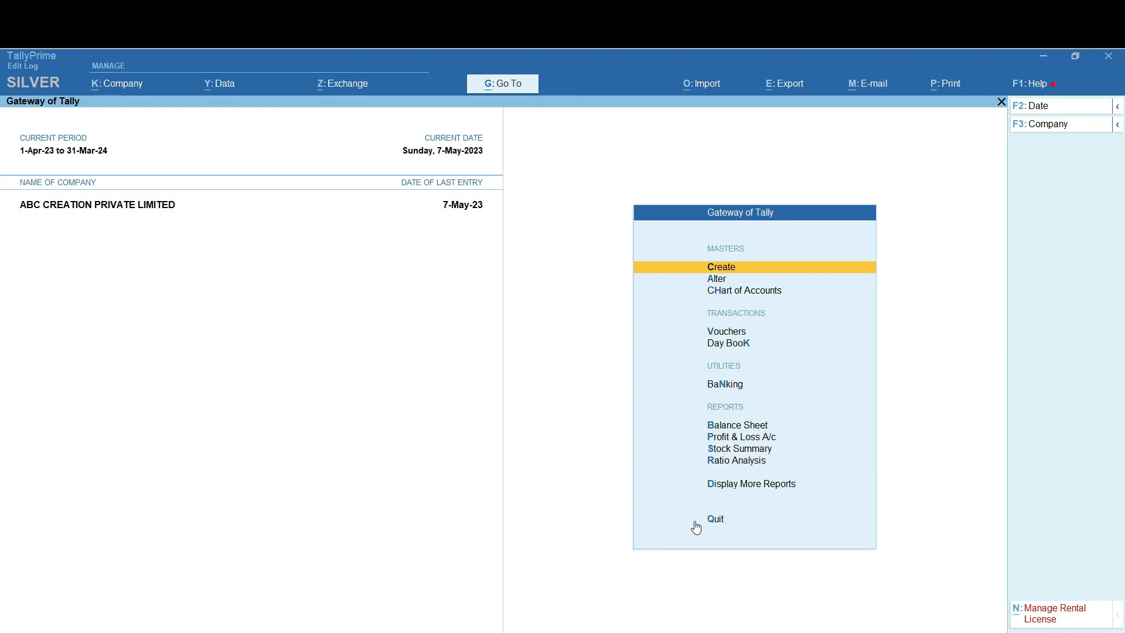
Open Display More Reports from the Gateway of Tally
key(Down)
key(Down)
key(Down)
key(Up)
key(Up)
key(Up)
key(Down)
key(Down)
key(Down)
key(Up)
key(Up)
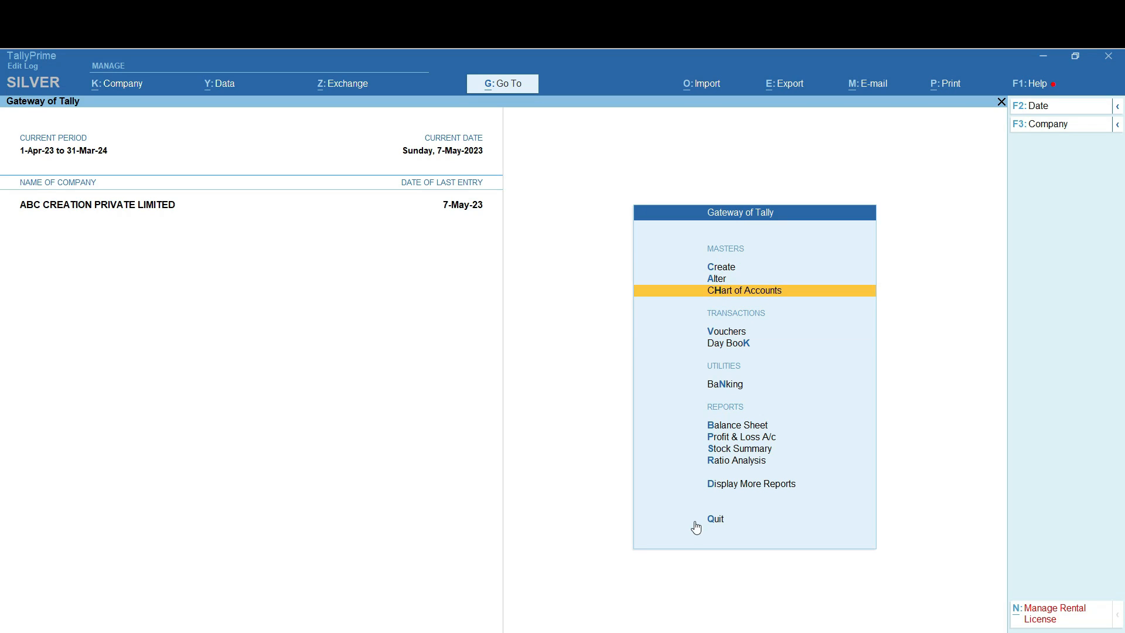
key(Up)
key(Up)
key(Down)
key(Down)
key(Down)
key(Down)
key(Down)
key(Down)
key(Down)
key(Down)
key(Down)
key(Down)
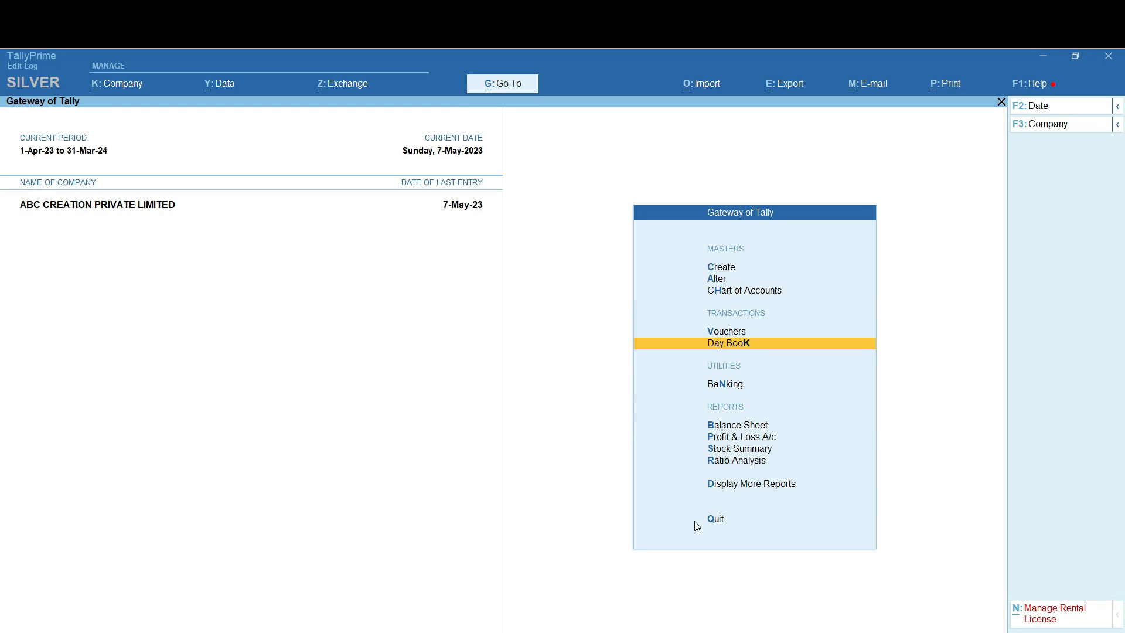
key(Return)
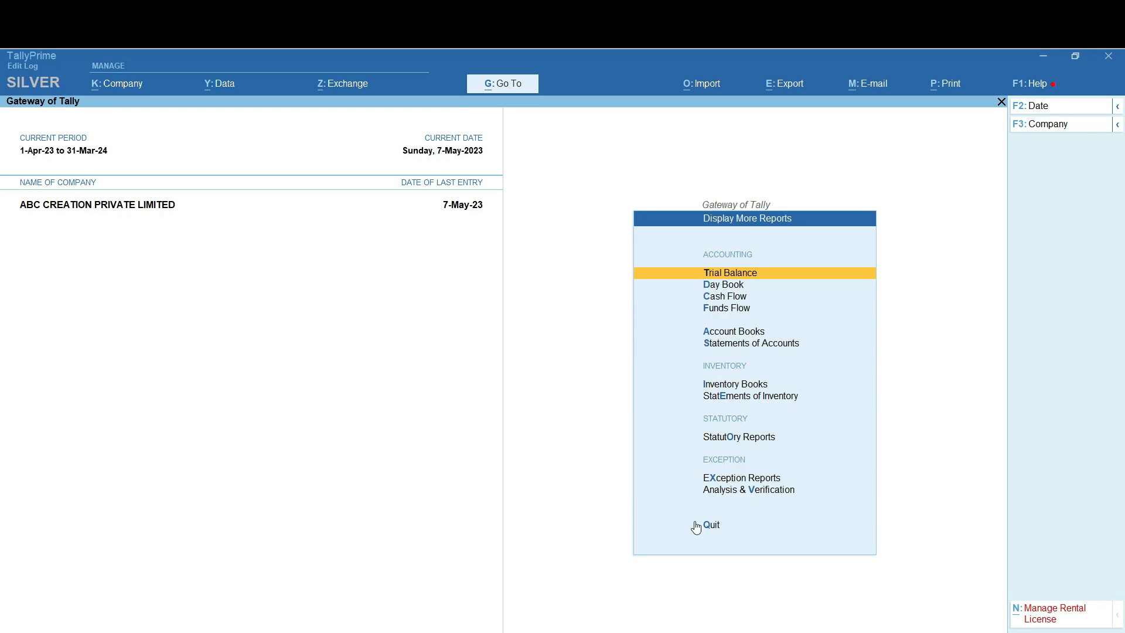
Open the Main Location godown summary under Inventory Books > Godowns
key(Down)
key(Down)
key(Down)
key(Down)
key(Down)
key(Down)
key(Down)
key(Down)
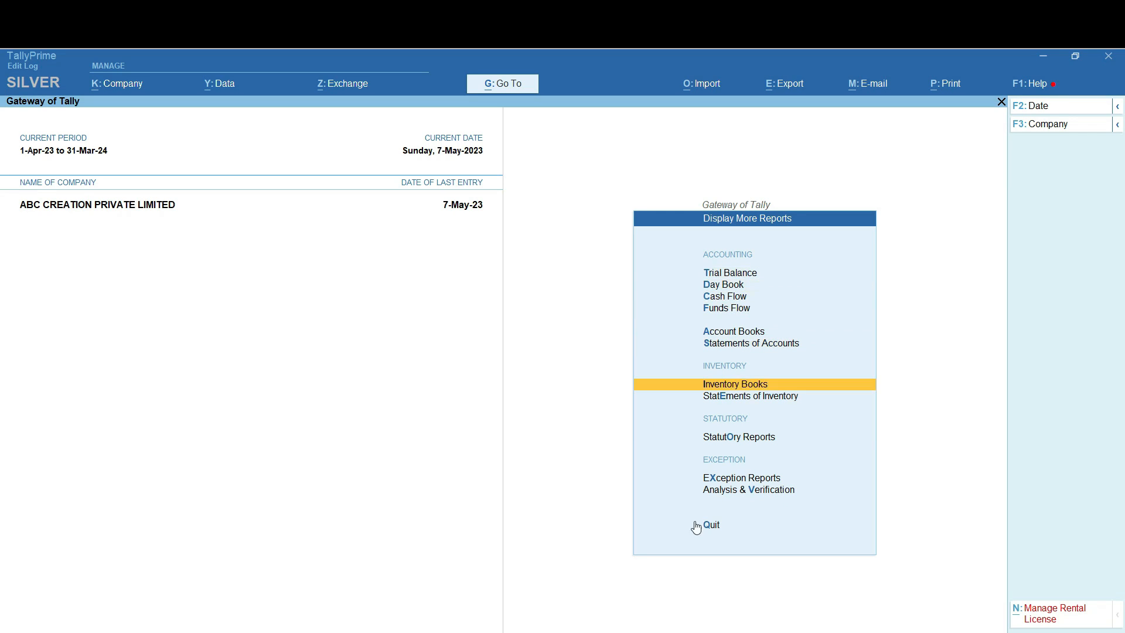
key(Up)
key(Up)
key(Up)
key(Down)
key(Return)
key(Down)
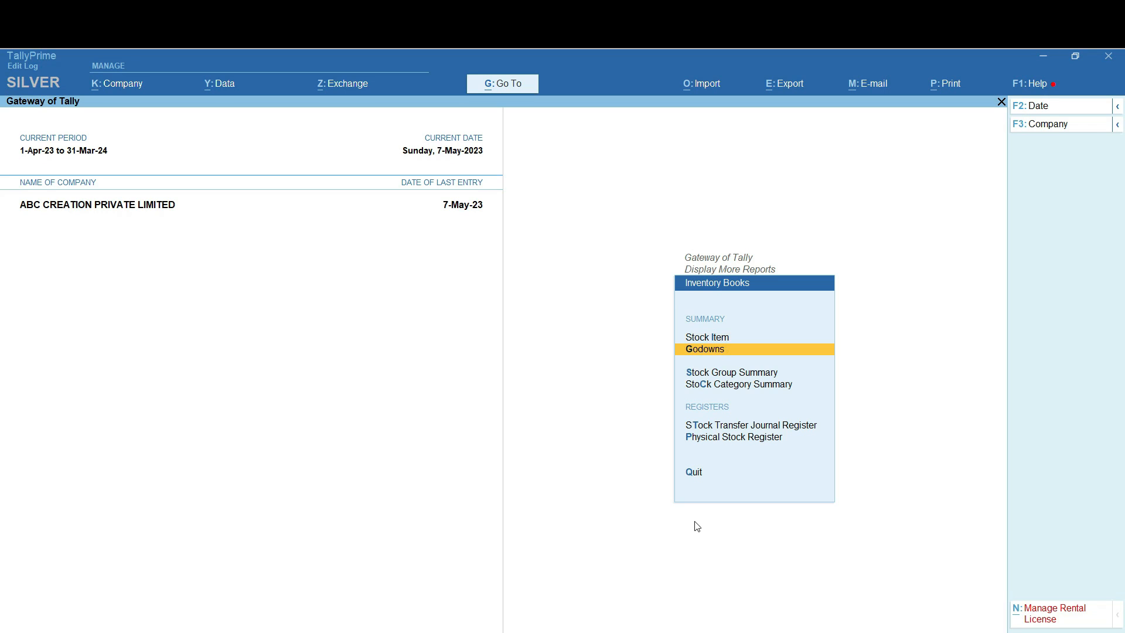
key(Return)
key(Down)
key(Return)
Drill into BALL PEN (500 PACK, 1,10,000.00), then return to the Gateway of Tally
key(Down)
key(Down)
key(Down)
key(Down)
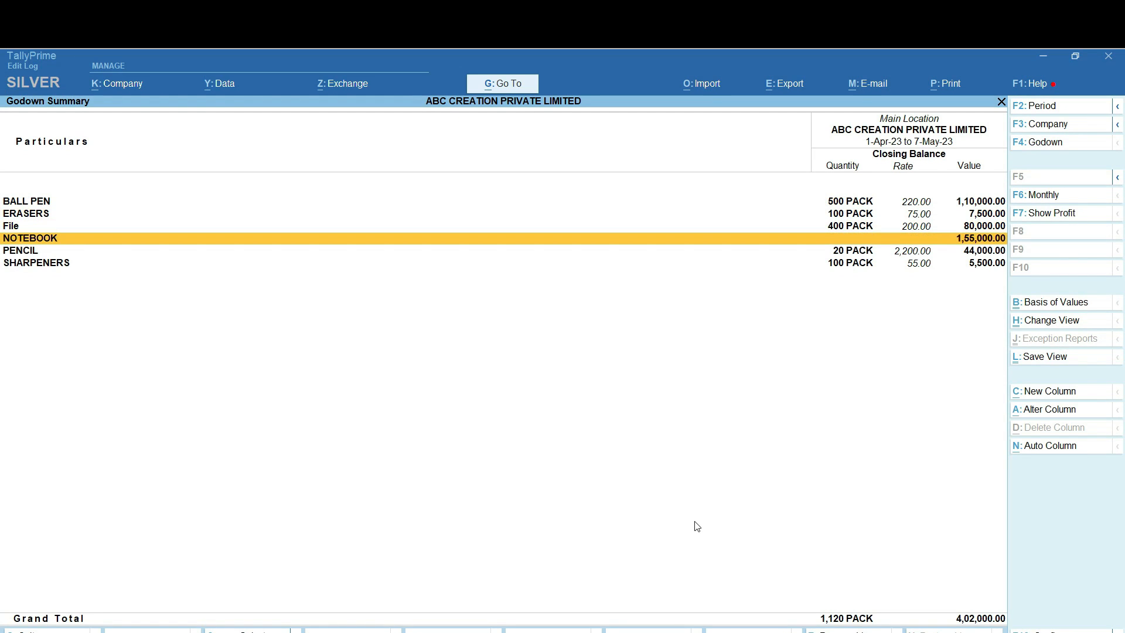
key(Up)
key(Up)
key(Up)
key(Up)
key(Down)
key(Down)
key(Up)
key(Up)
key(Down)
key(Up)
key(Return)
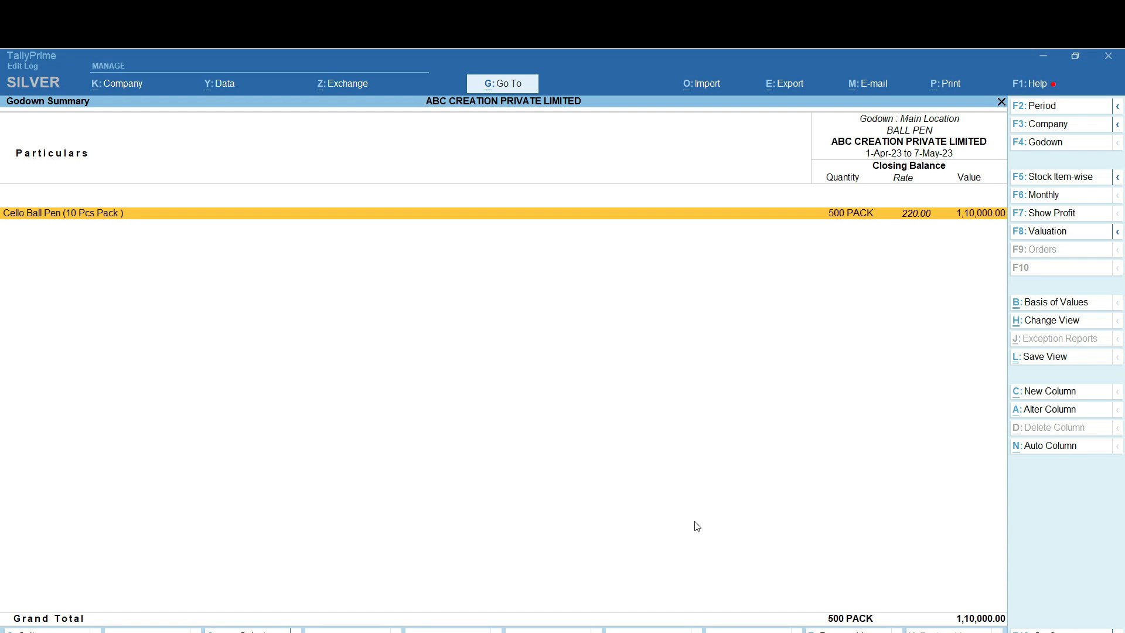
key(Escape)
key(Escape)
key(Escape)
key(Escape)
key(Down)
key(Down)
key(Down)
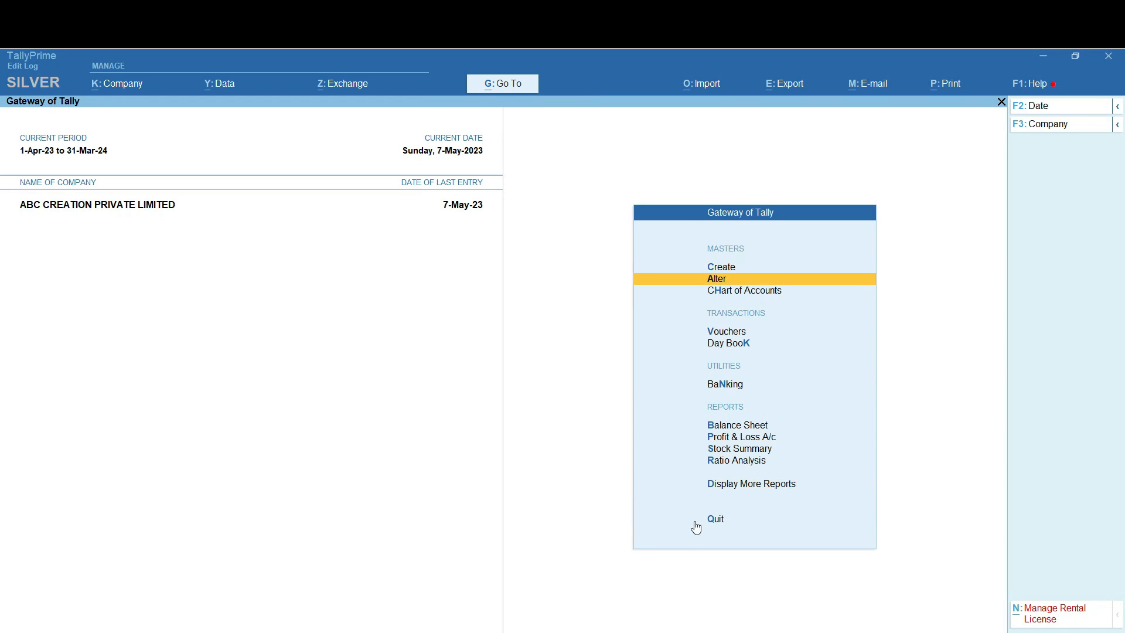
Create a new stock item named Cello Ball Pen (1 Pcs)
key(Up)
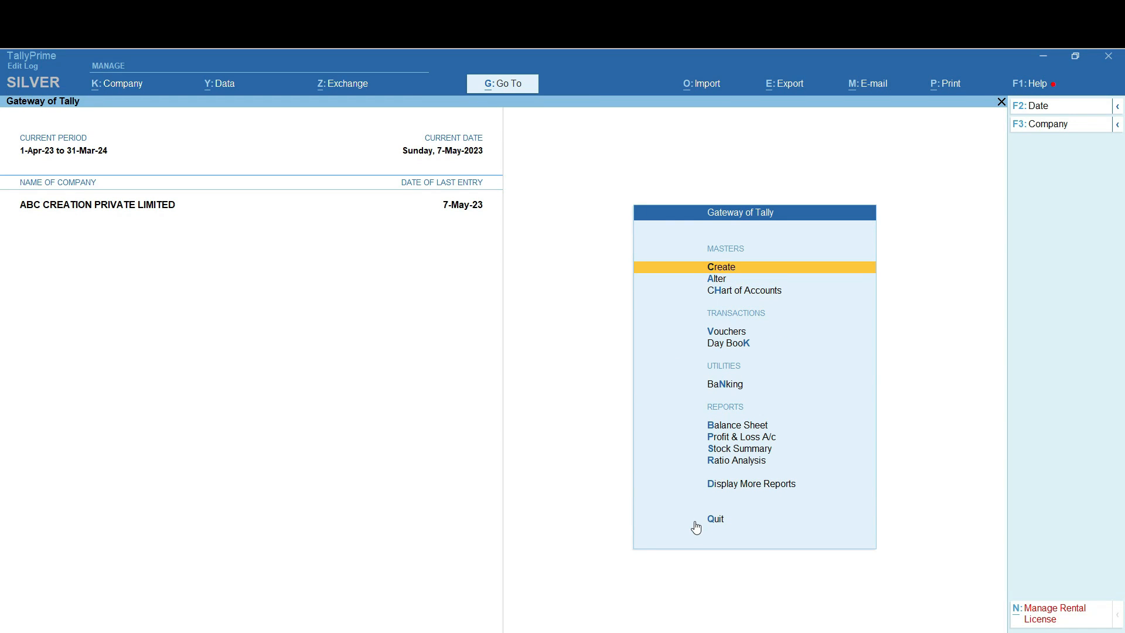
key(Return)
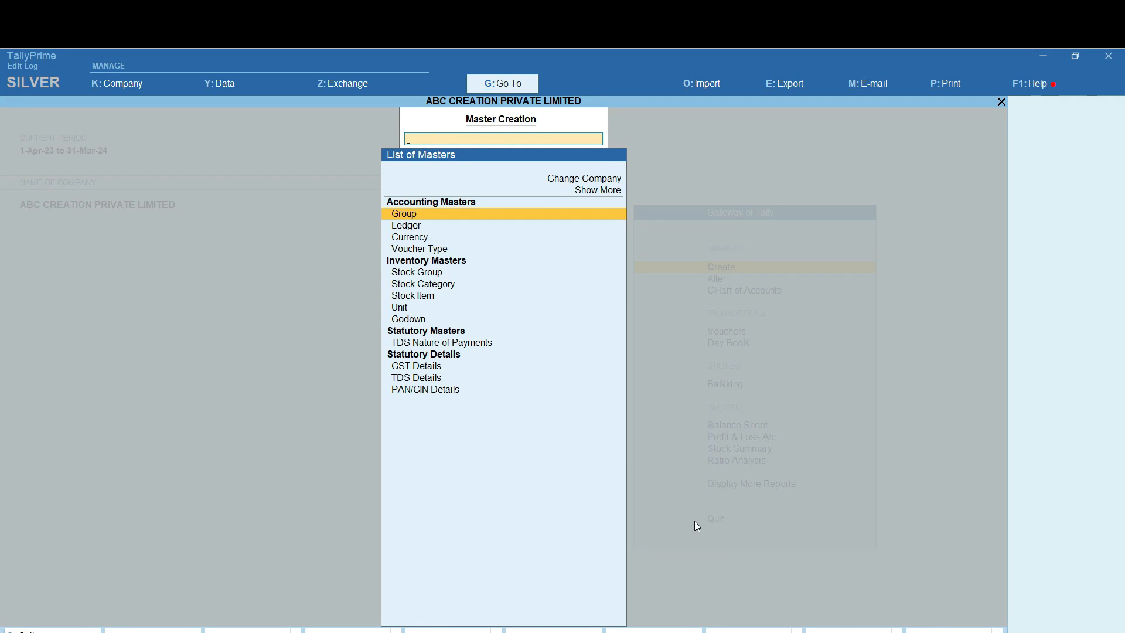
key(Down)
key(Down)
key(Down)
key(Down)
key(Down)
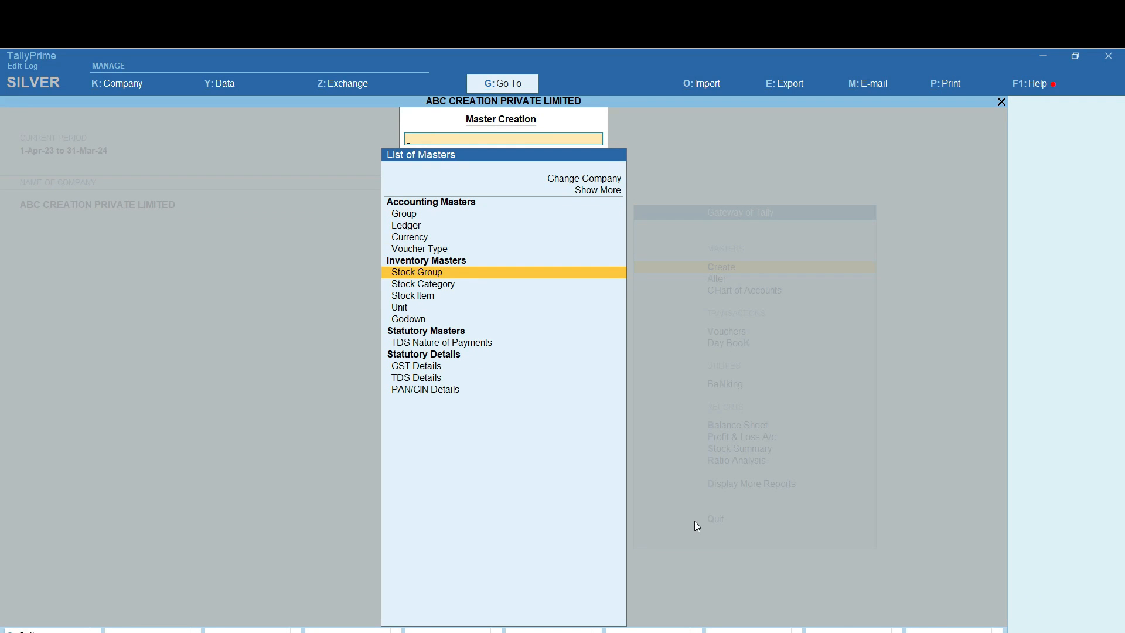
key(Down)
key(Down)
key(Return)
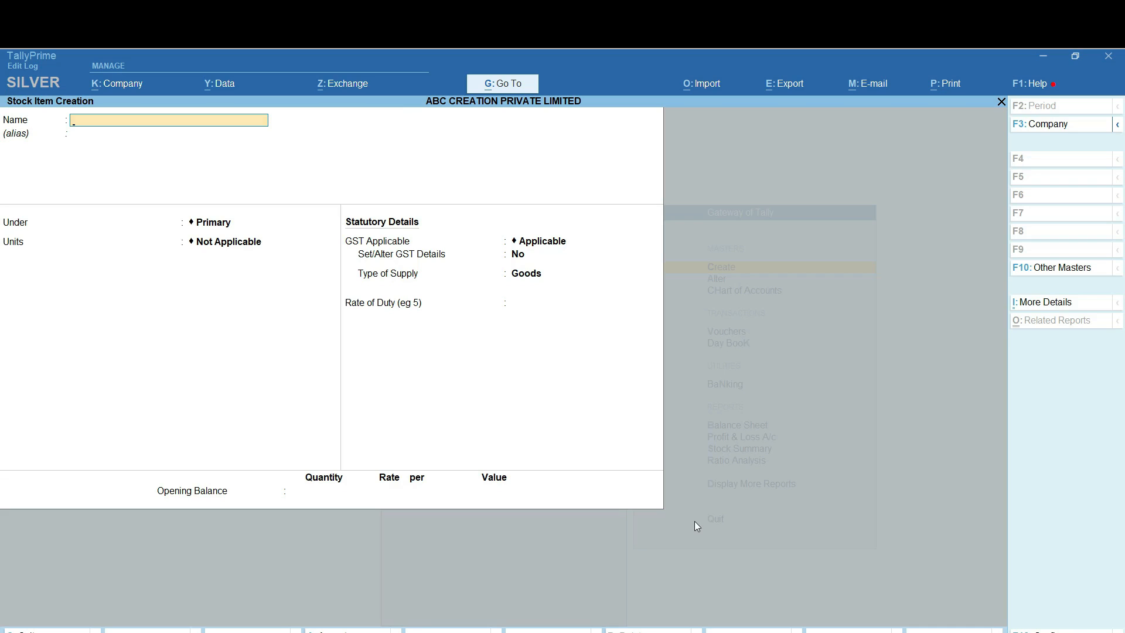
text(Cello Ba Pc)
key(Return)
key(Return)
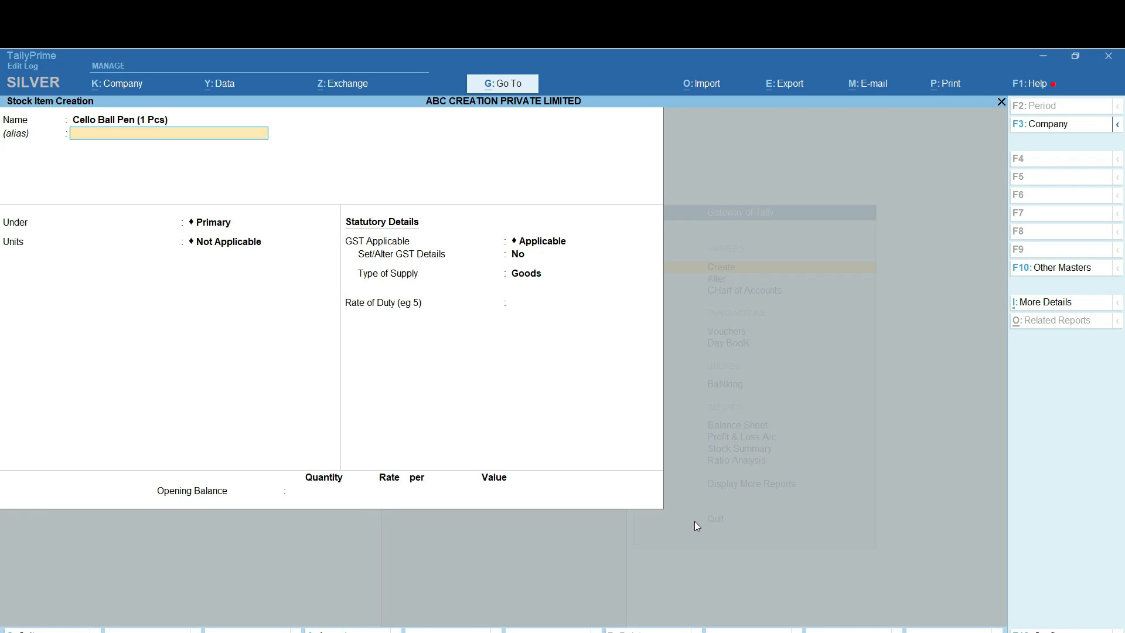
Place the item under BALL PEN with unit PCS and enable GST details
key(Down)
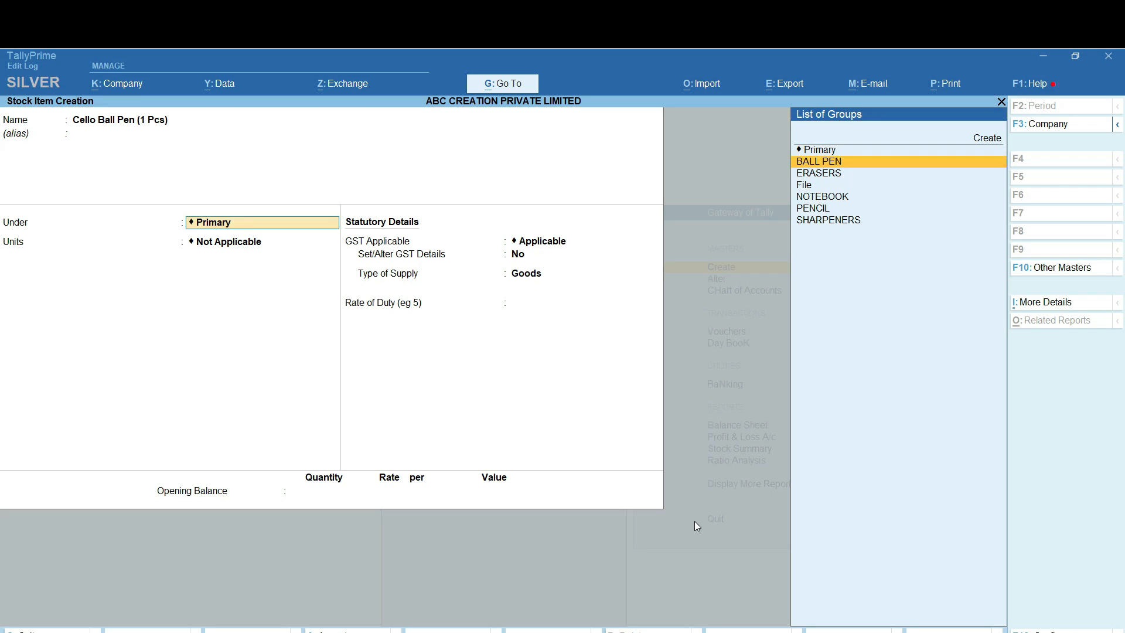
key(Return)
key(Down)
key(Down)
key(Return)
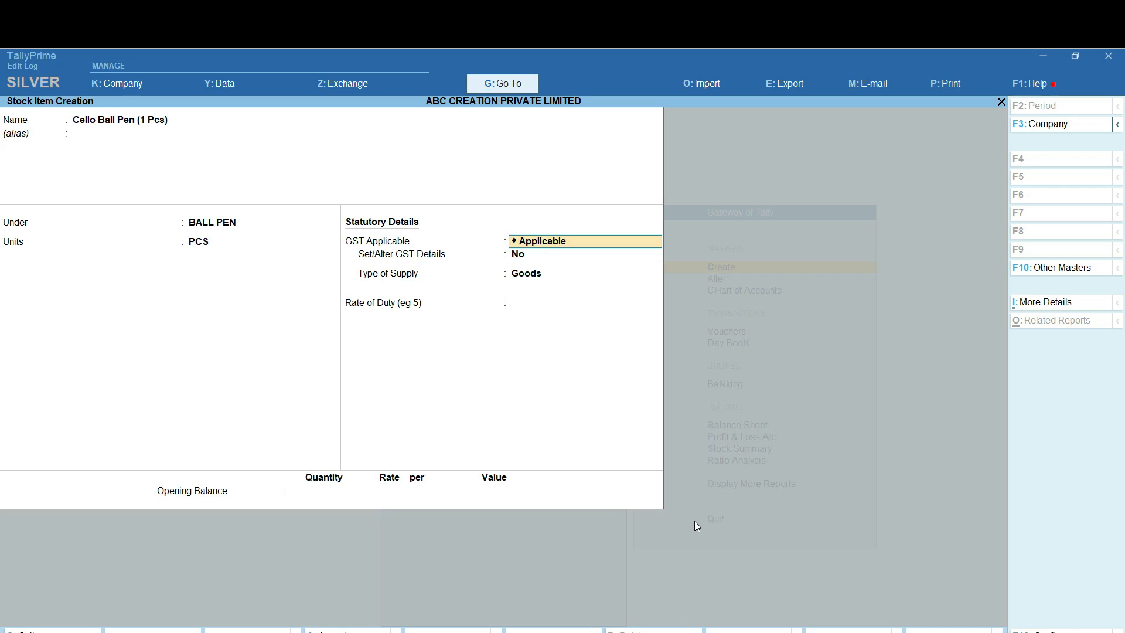
text(y)
key(Return)
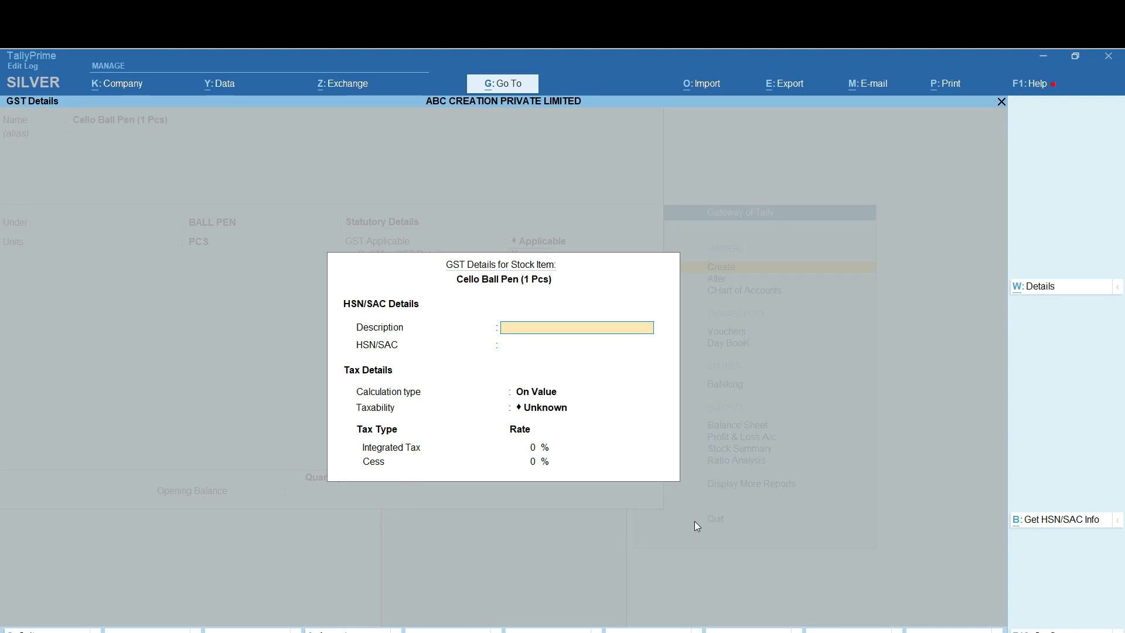
Enter description Ballpen, HSN 9608, Taxable at 18% integrated tax, and Goods supply
text(Ballpen)
key(Return)
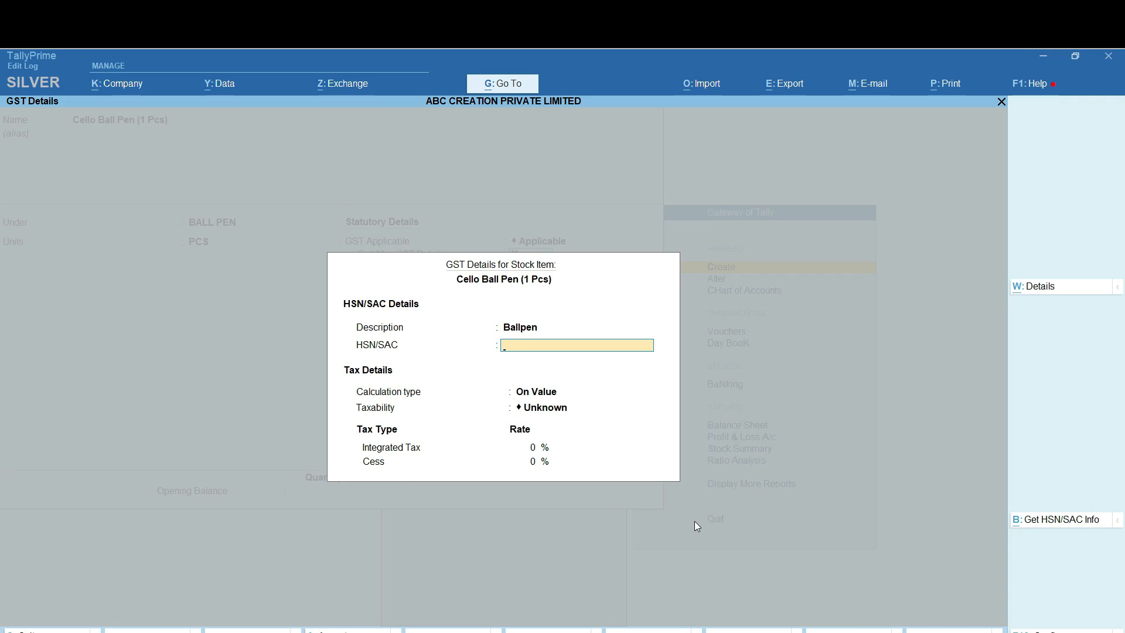
text(9608)
key(Return)
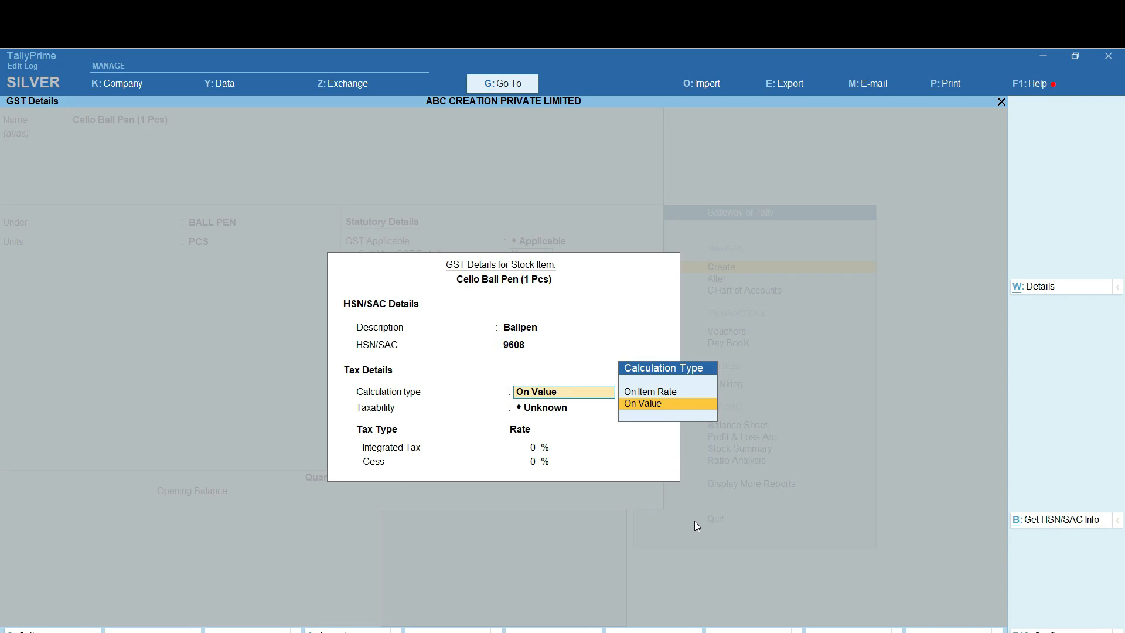
key(Return)
key(Down)
key(Down)
key(Down)
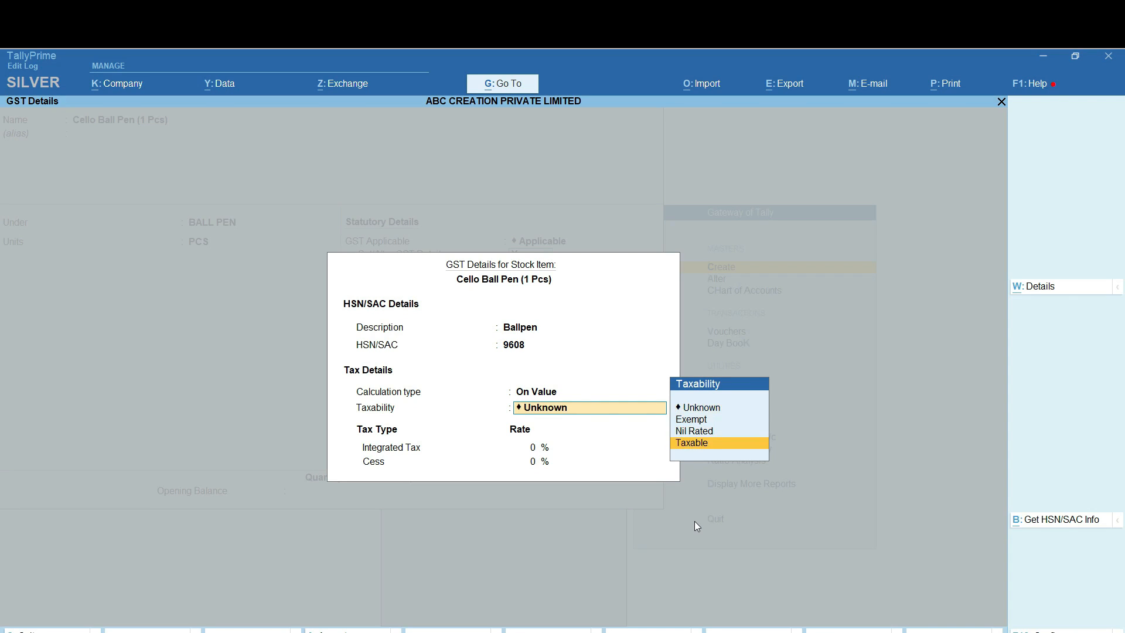
key(Return)
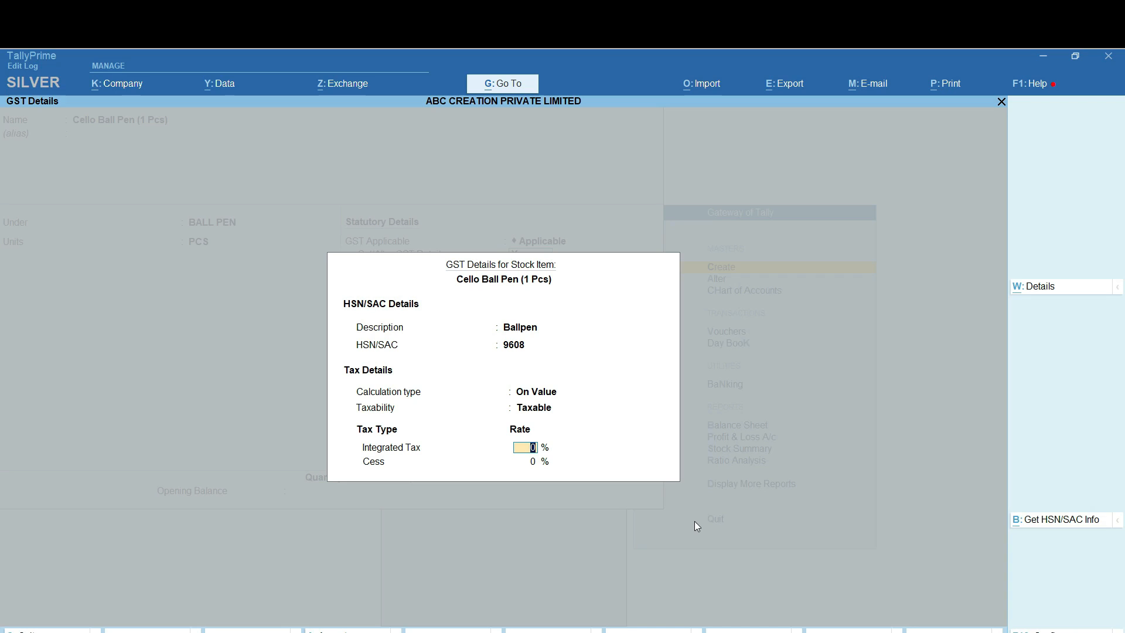
text(18)
key(Return)
key(Return)
key(Return)
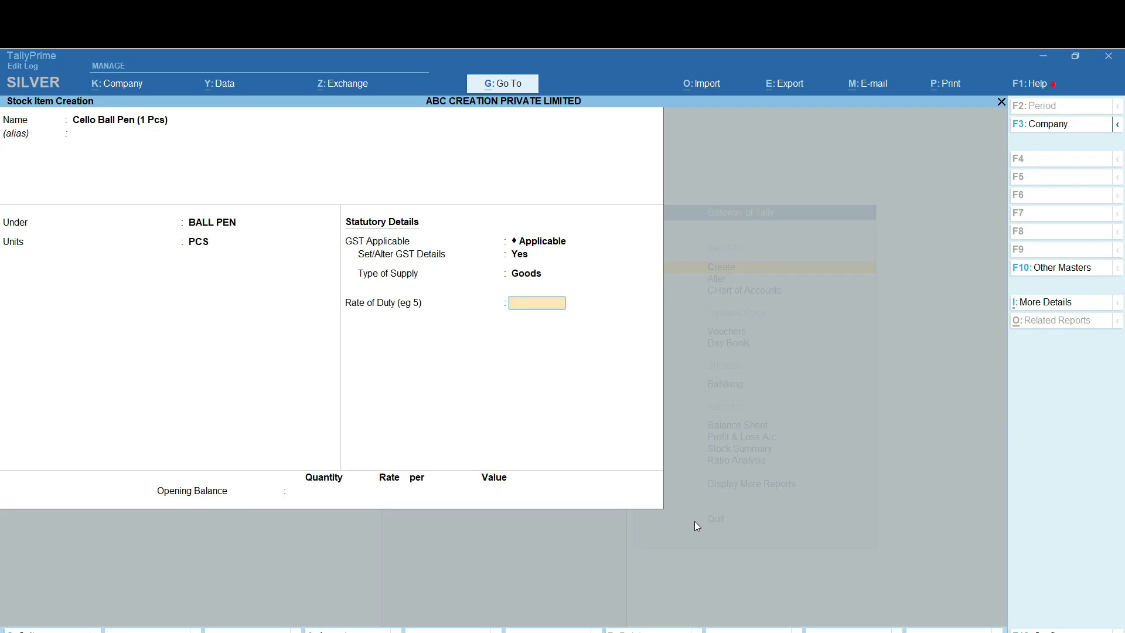
key(Return)
key(Return)
key(Return)
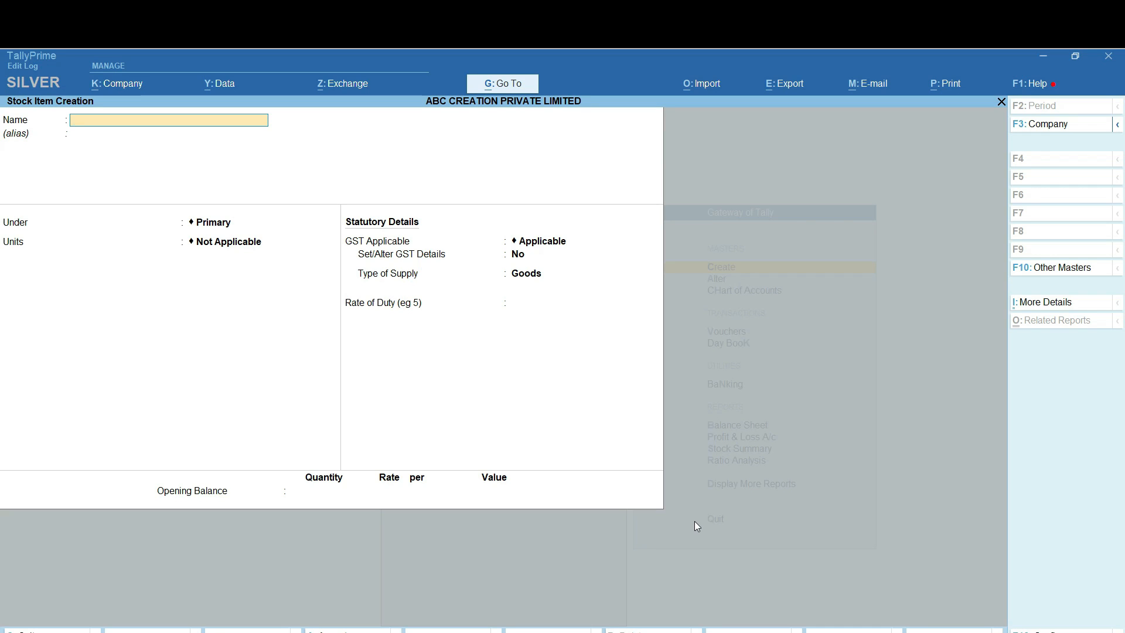
Create stock item Doms Erasers ( 1 Pcs) under ERASERS in PCS with GST details enabled
text(Doms Eraser)
text(s ( 1 Pcs)
key(Return)
key(Down)
key(Down)
key(Return)
key(Down)
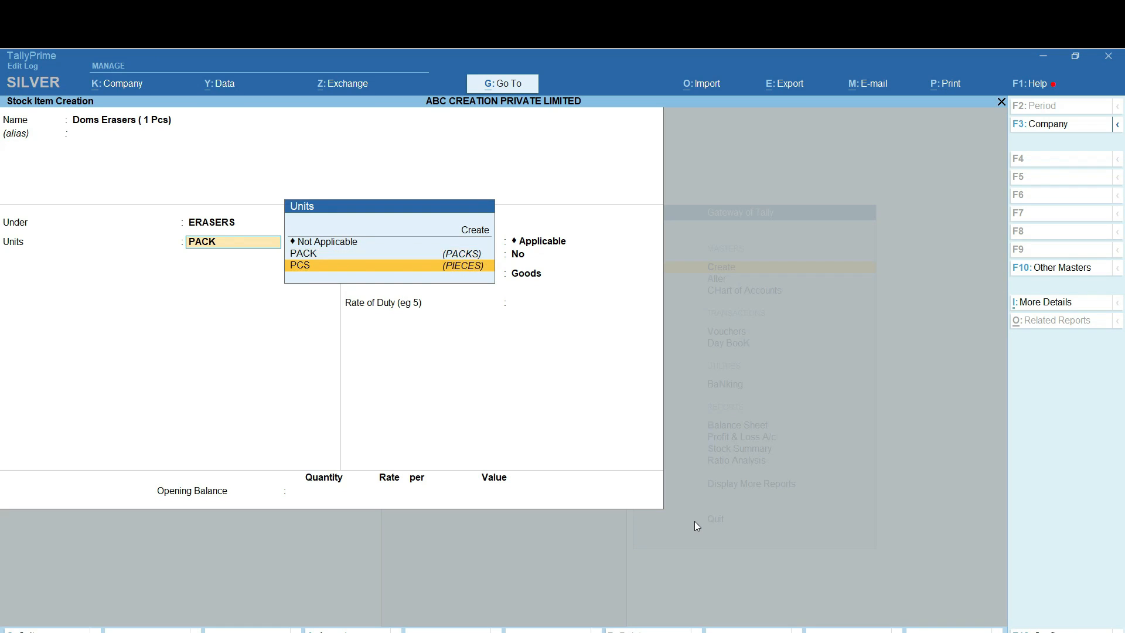
key(Return)
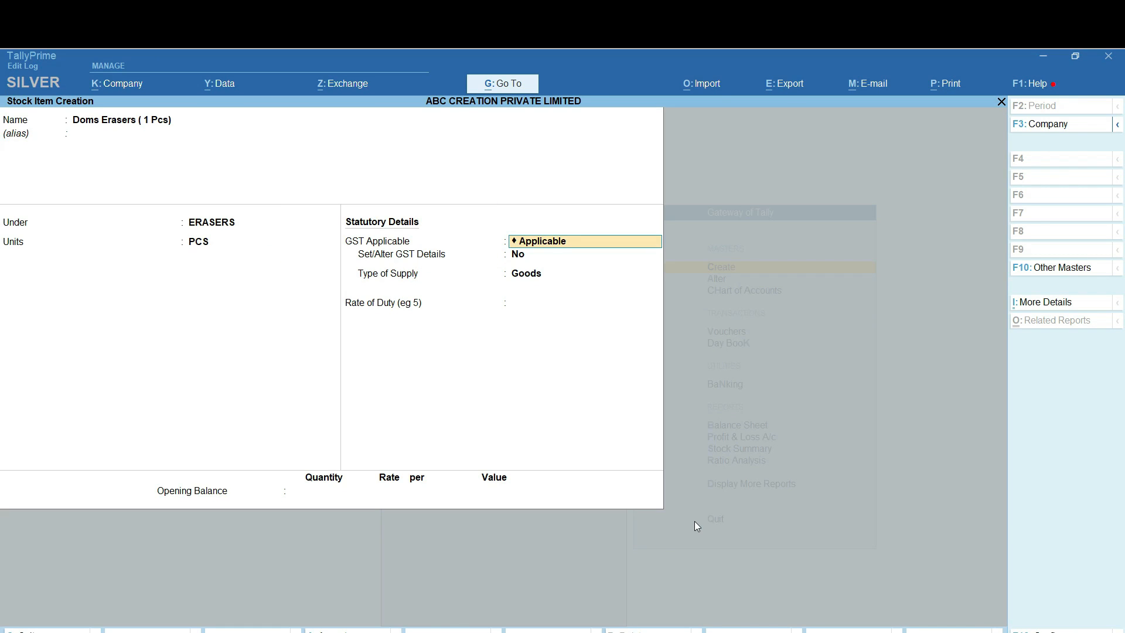
key(Return)
text(y)
key(Return)
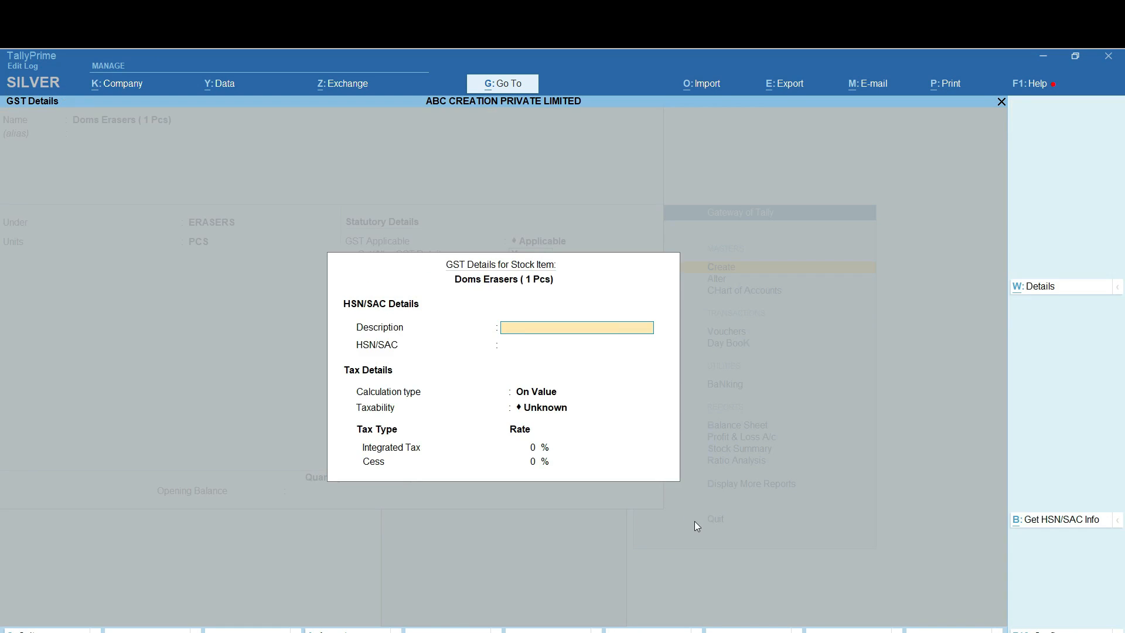
Give it description Erasers, HSN 4016, Taxable Goods, save it, and exit item creation
text(Erasers)
key(Return)
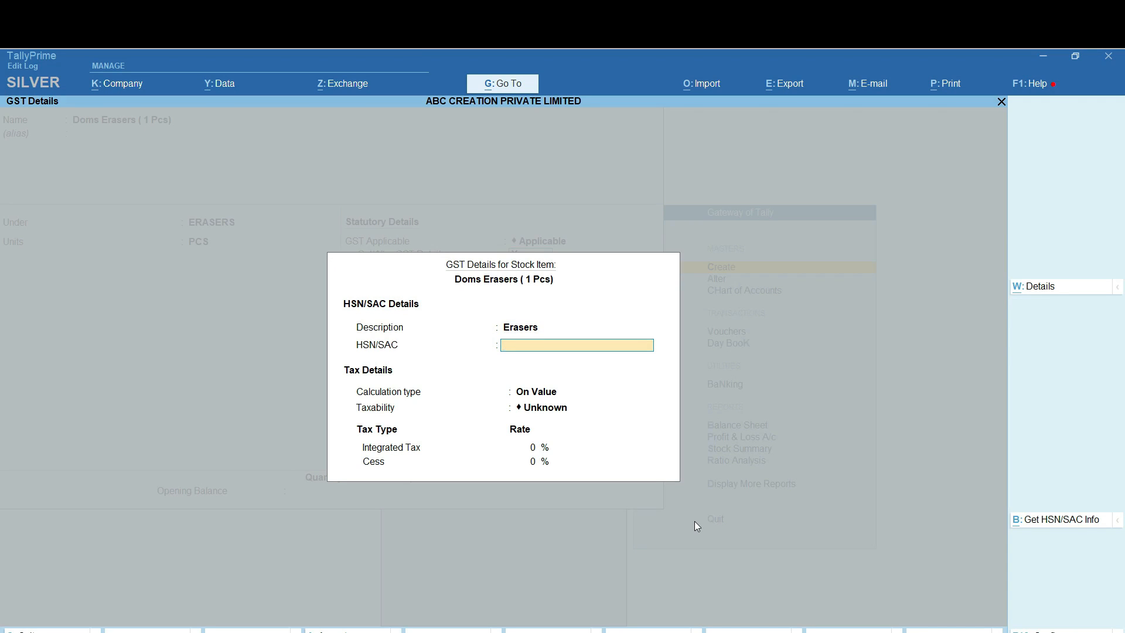
text(4016)
key(Return)
key(Return)
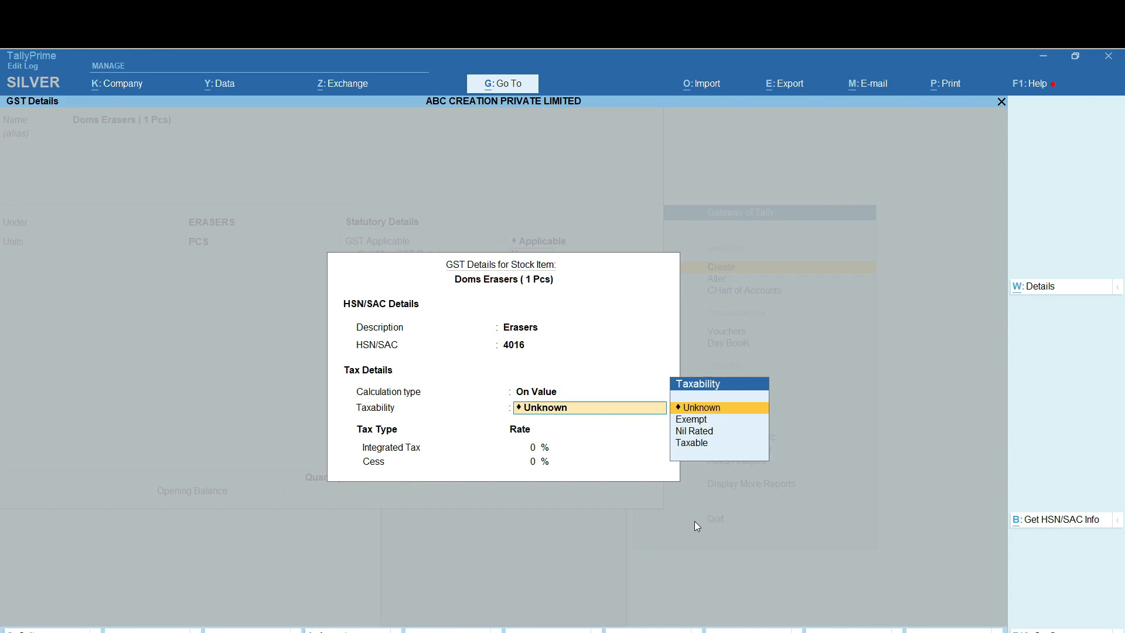
key(Down)
key(Down)
key(Down)
key(Return)
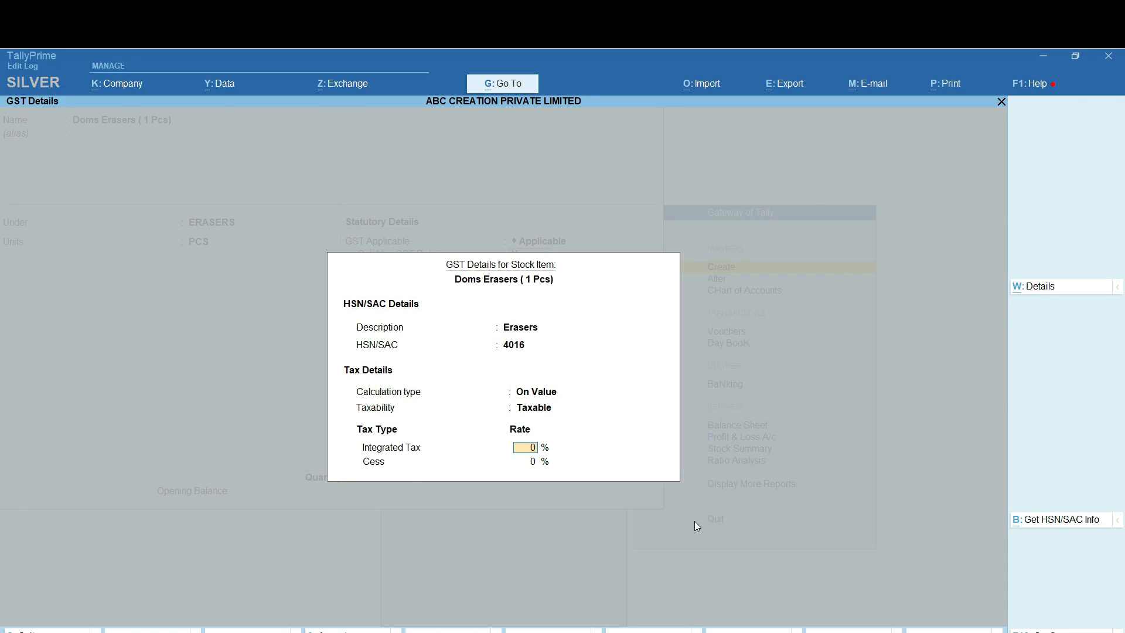
key(Return)
key(Return)
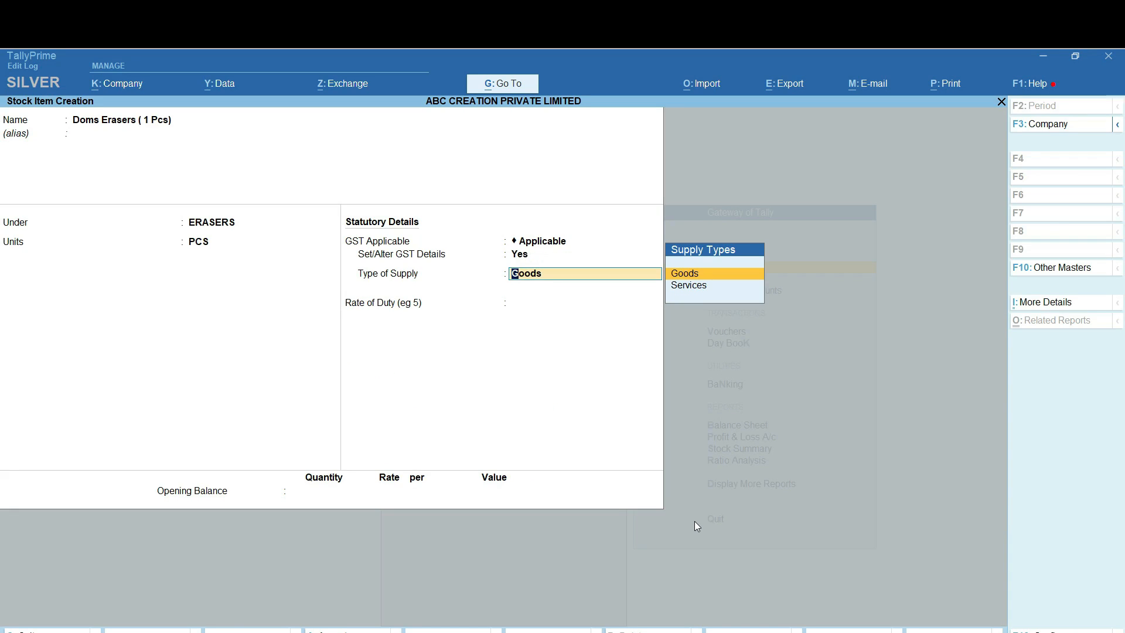
key(Return)
key(Return)
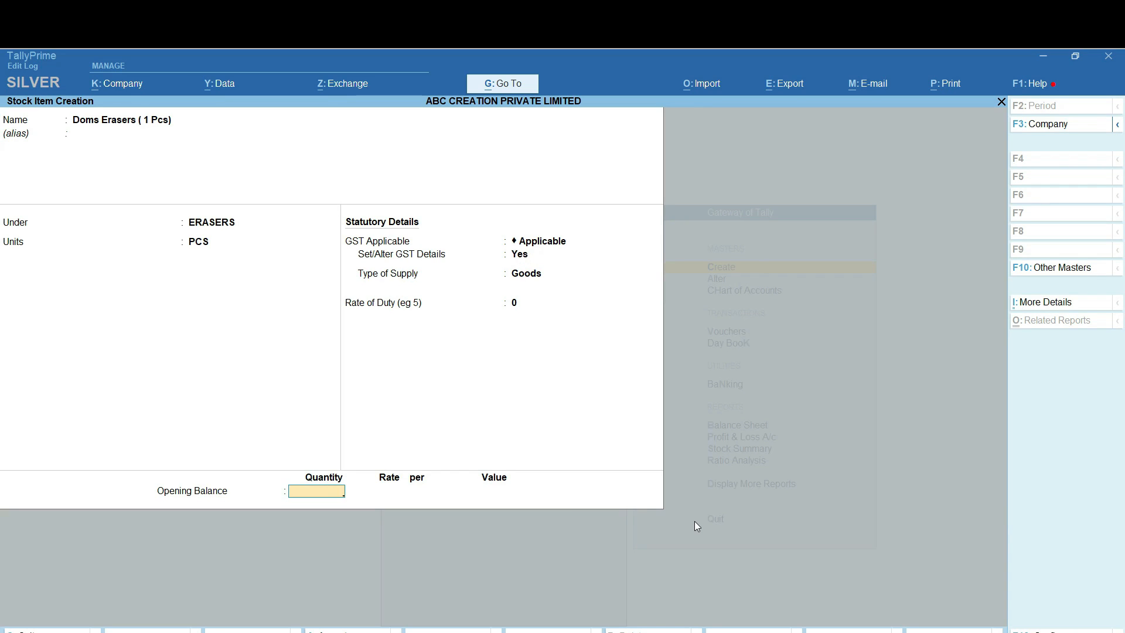
key(Return)
key(Return)
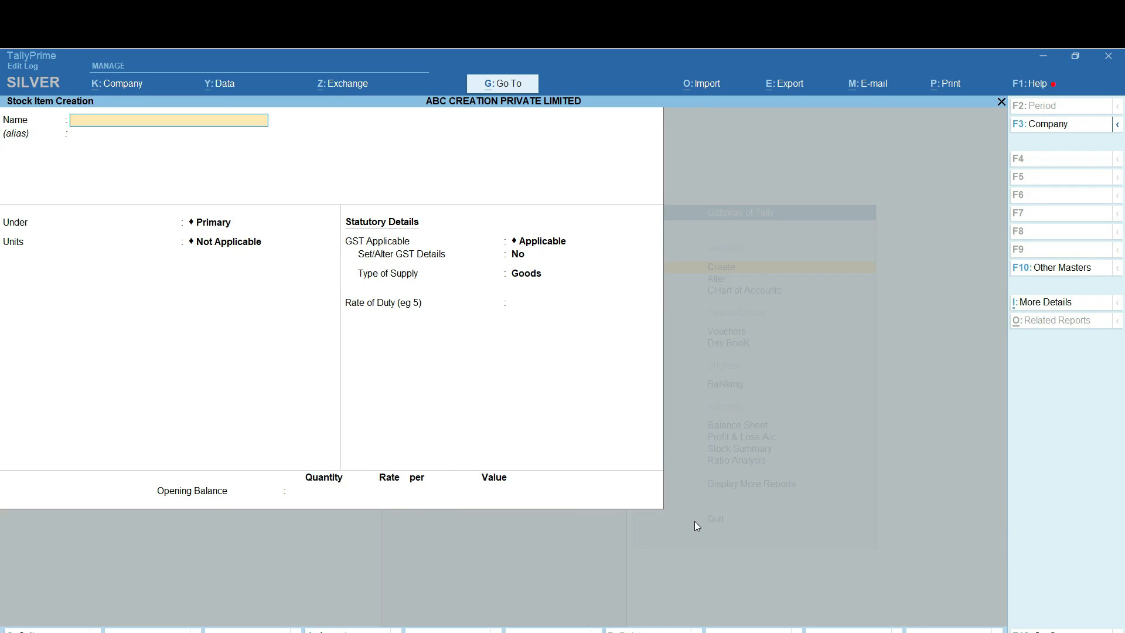
key(Escape)
key(Escape)
key(Escape)
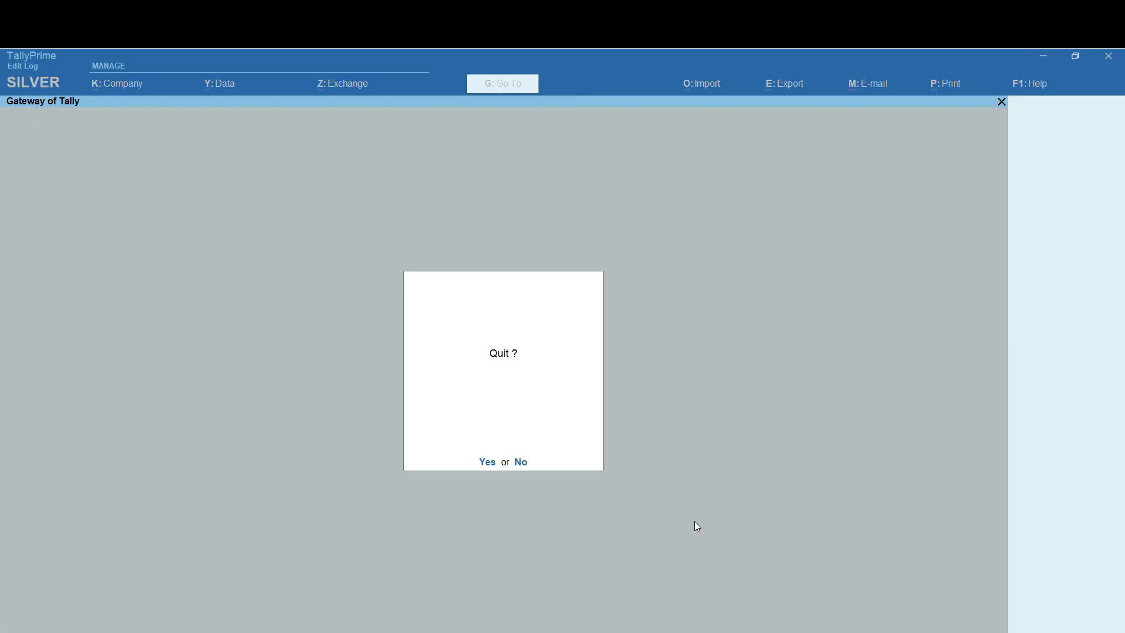
key(Escape)
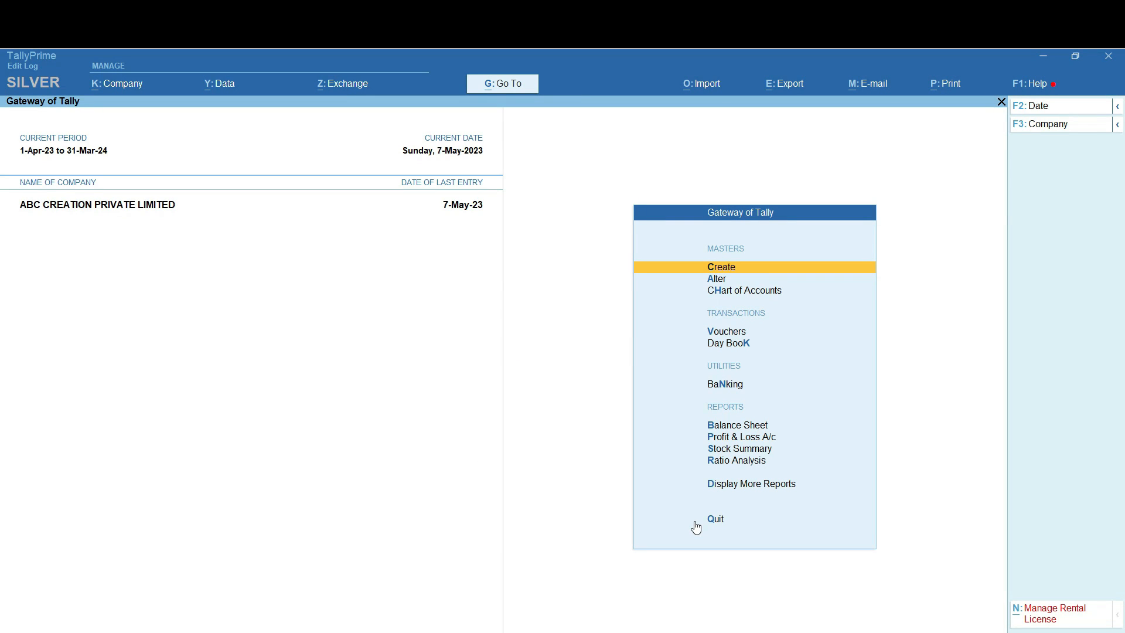
Open a Stock Journal voucher from Vouchers via Other Vouchers
key(Down)
key(Down)
key(Down)
key(Down)
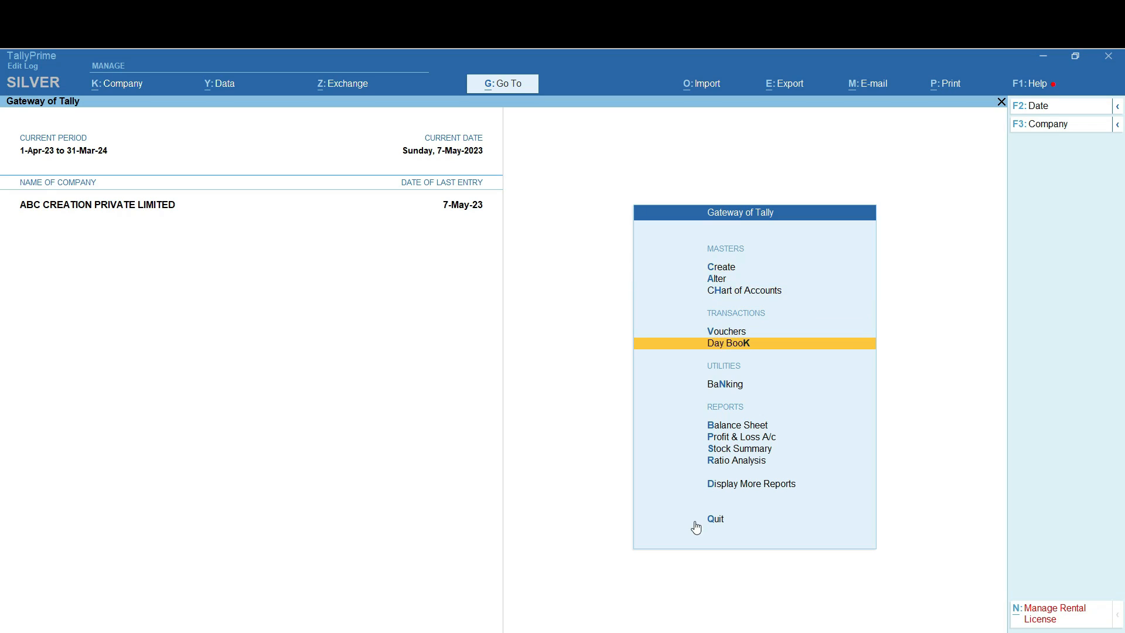
key(Up)
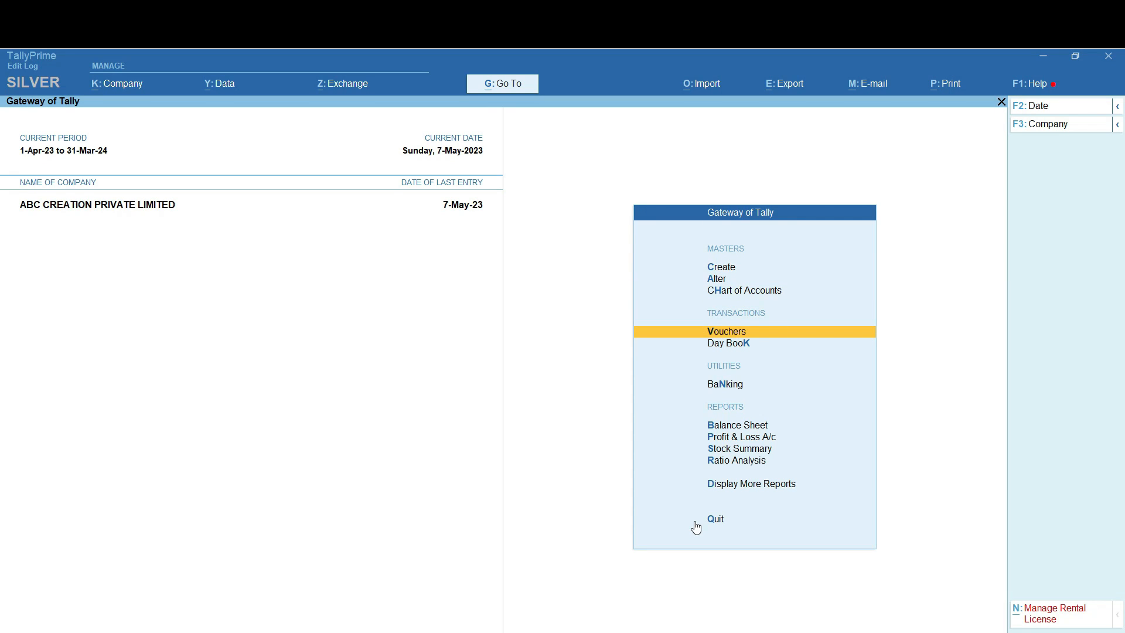
key(Return)
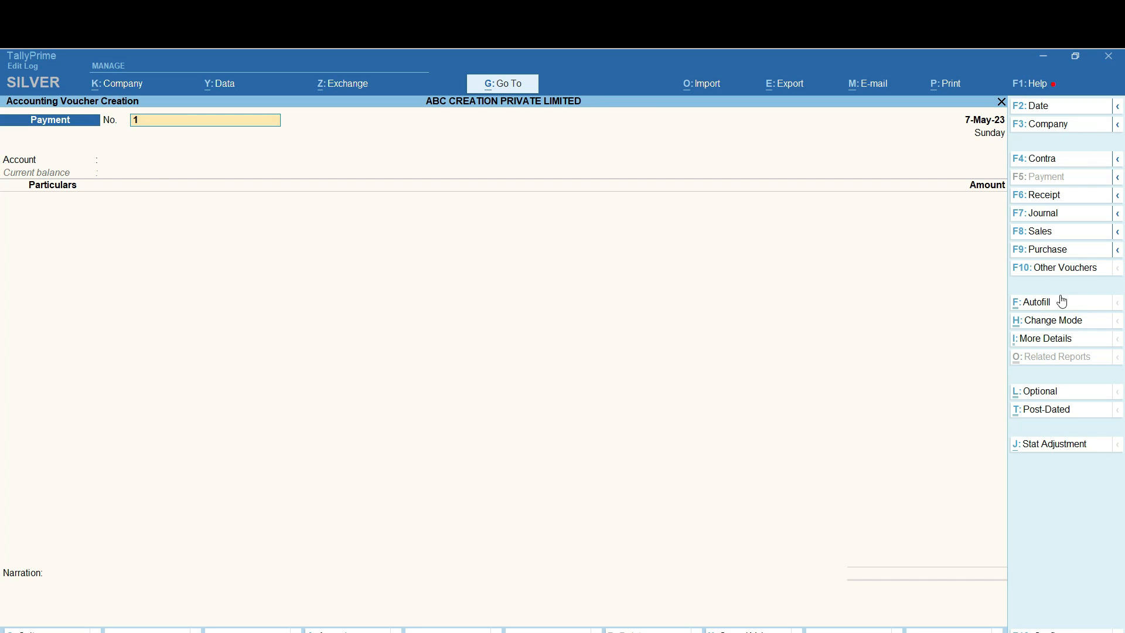
click(1064, 269)
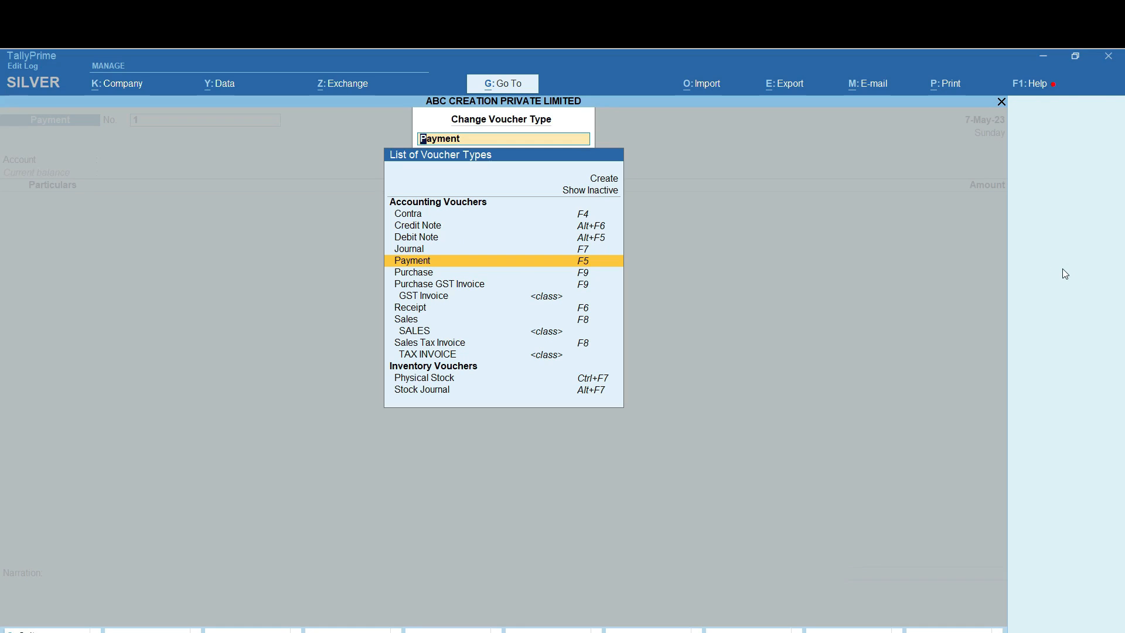
key(Down)
key(Down)
key(Down)
key(Down)
key(Down)
key(Down)
key(Down)
key(Down)
key(Down)
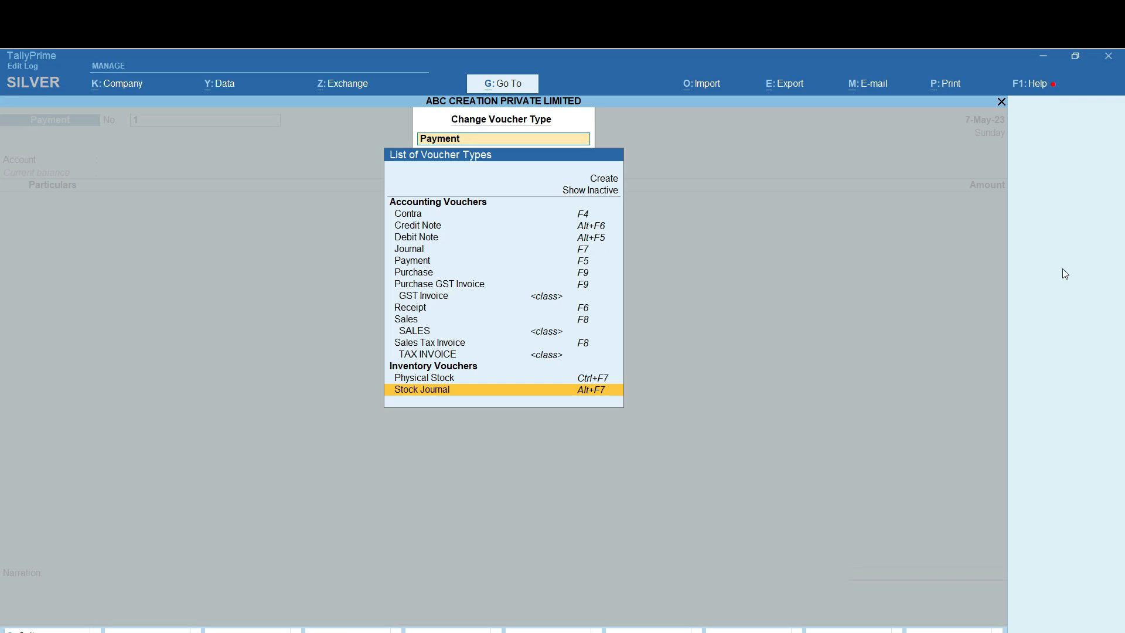
key(Return)
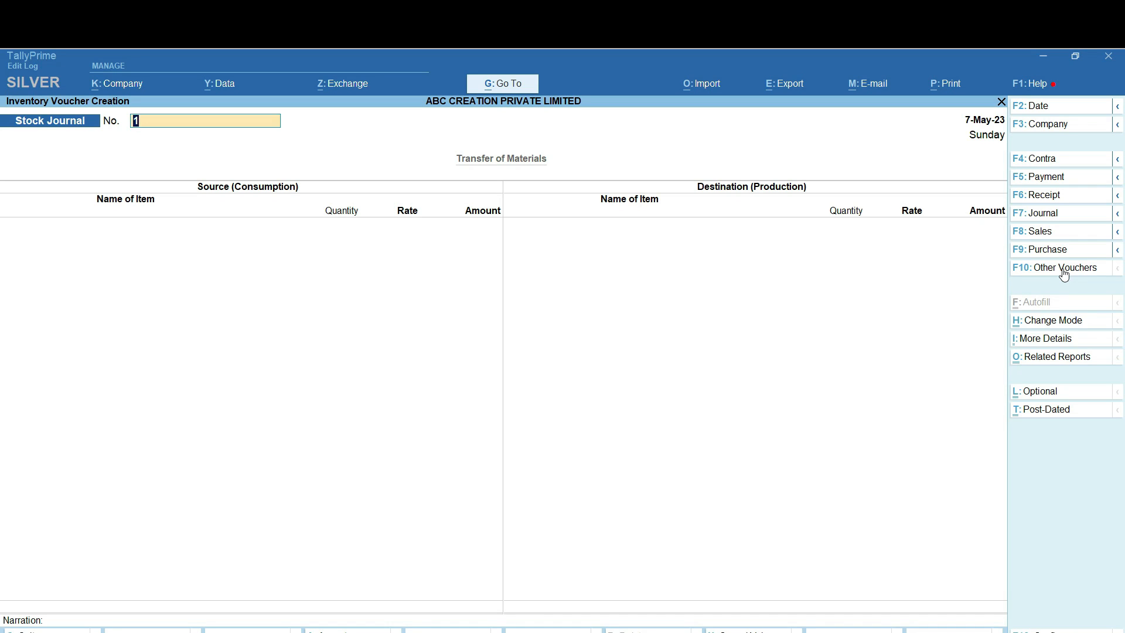
key(F2)
Date the journal 14-05 and consume 100 packs of Cello Ball Pen (10 Pcs Pack)
text(14-05)
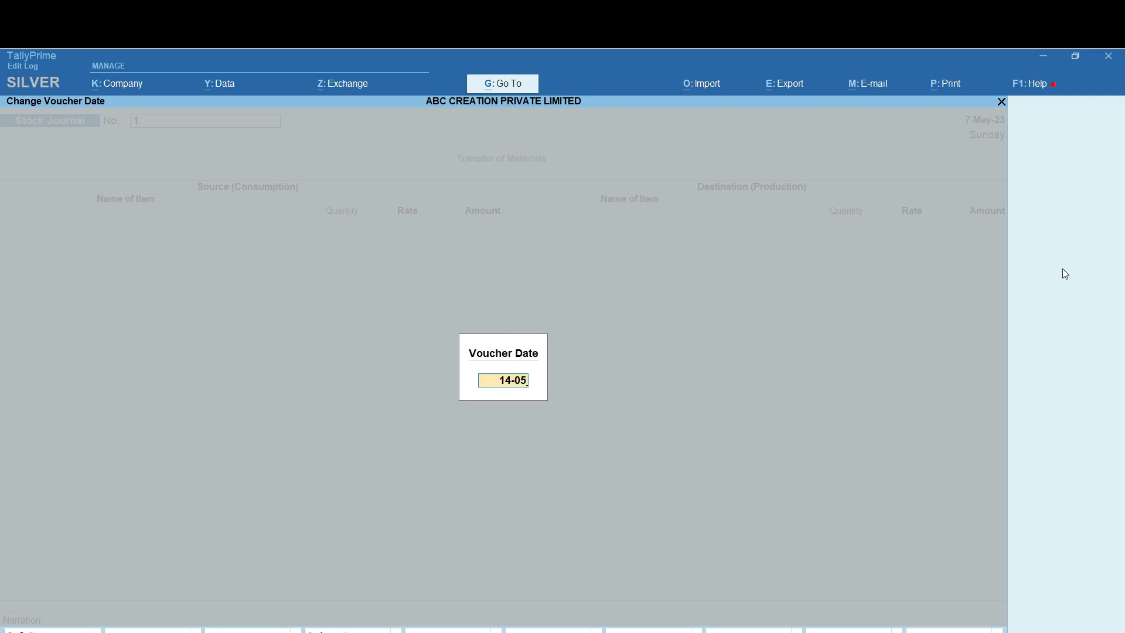
key(Return)
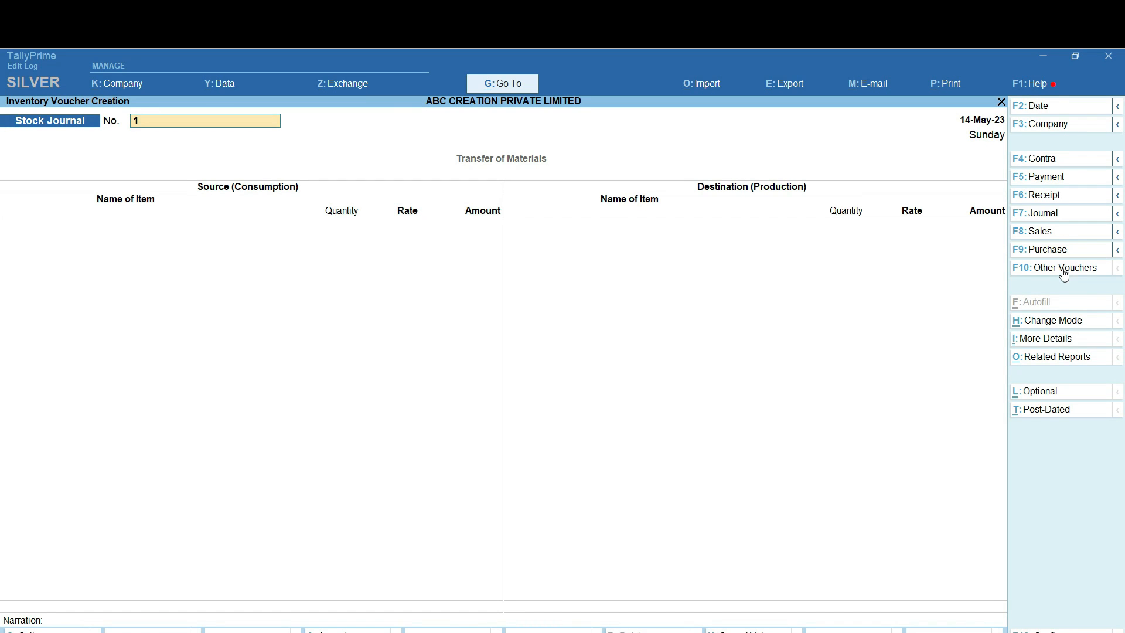
key(Return)
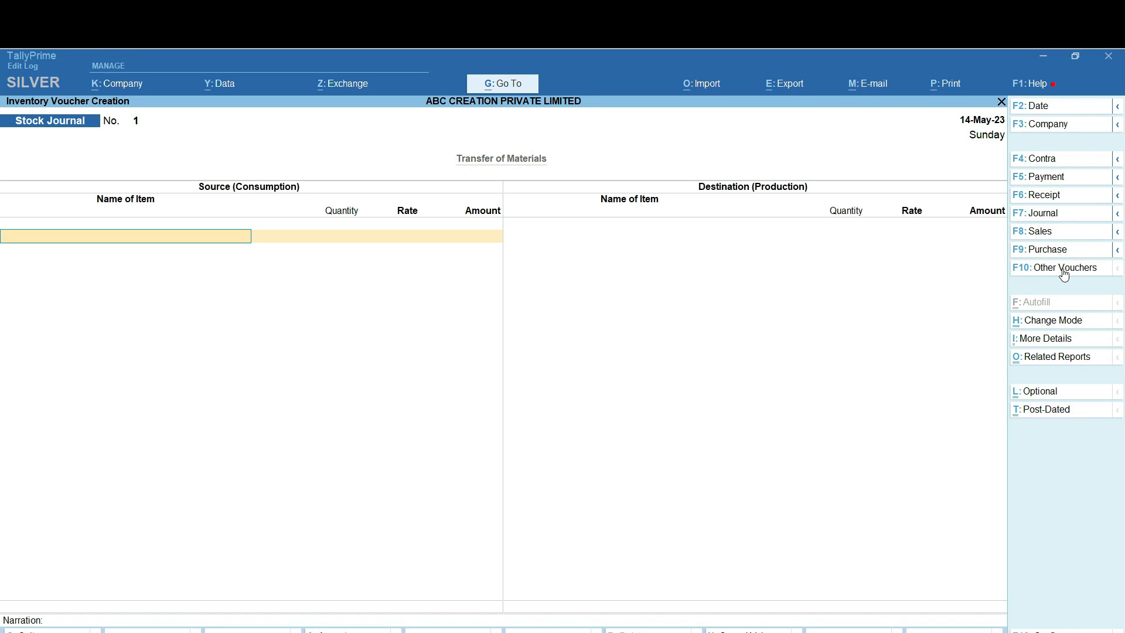
text(Ce)
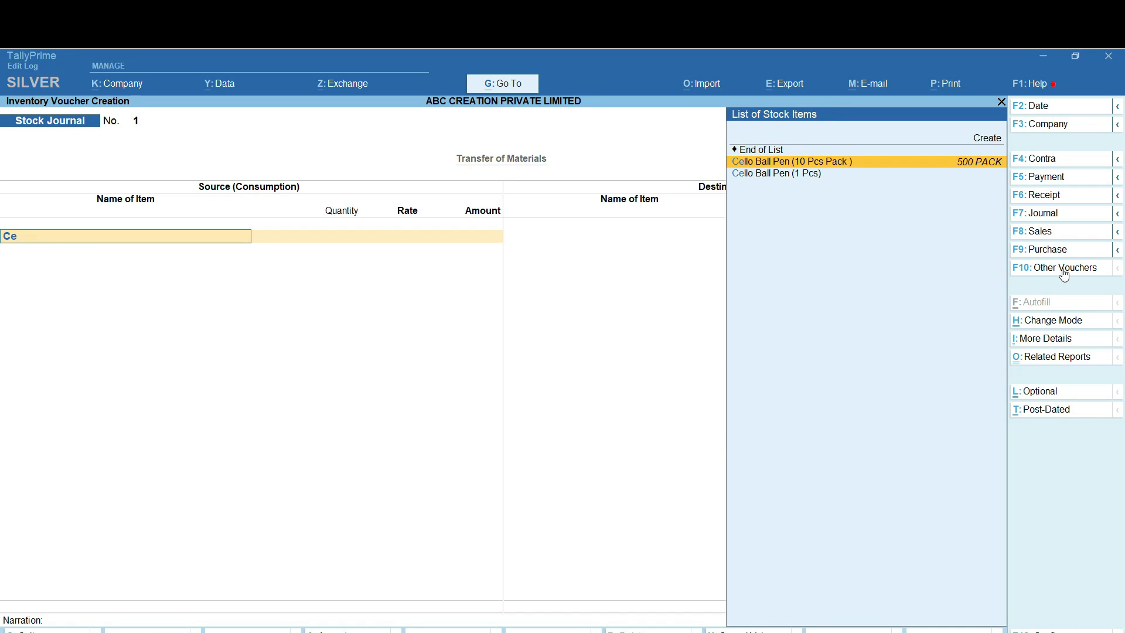
key(Return)
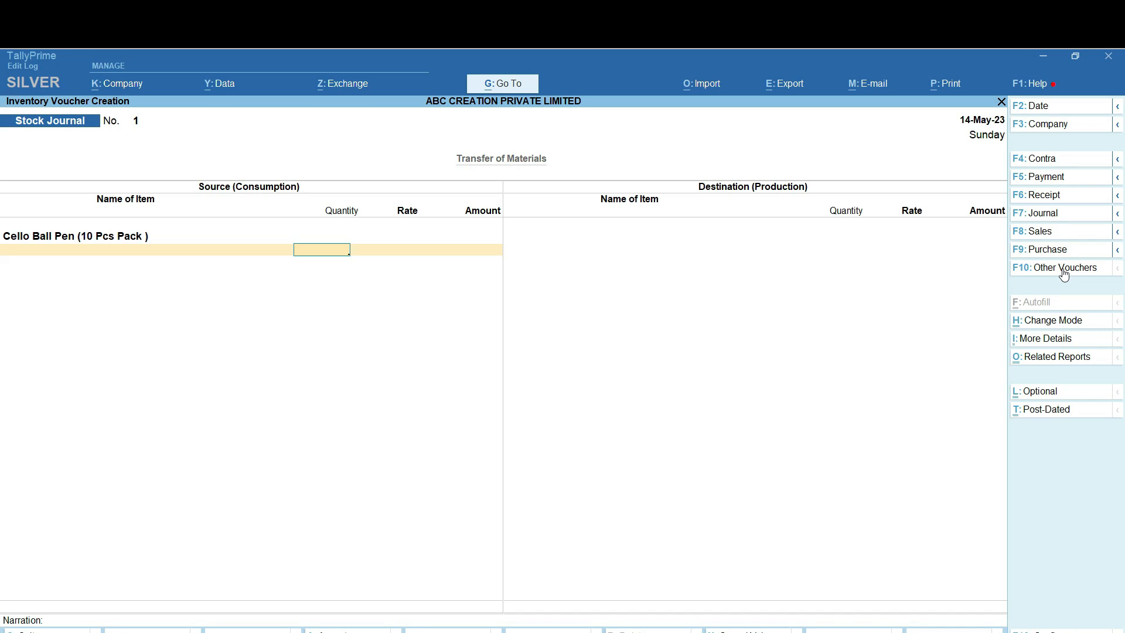
text(100)
key(Return)
key(Return)
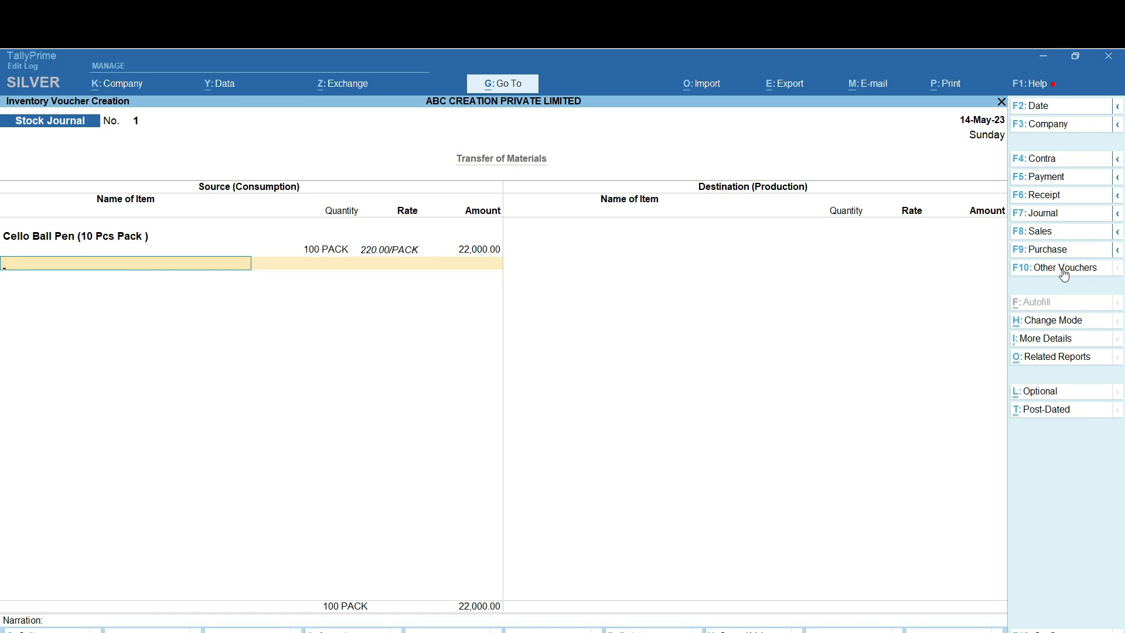
Add 10 packs of Doms Erasers (20Pcs Pack) as the second source item
text(Dom)
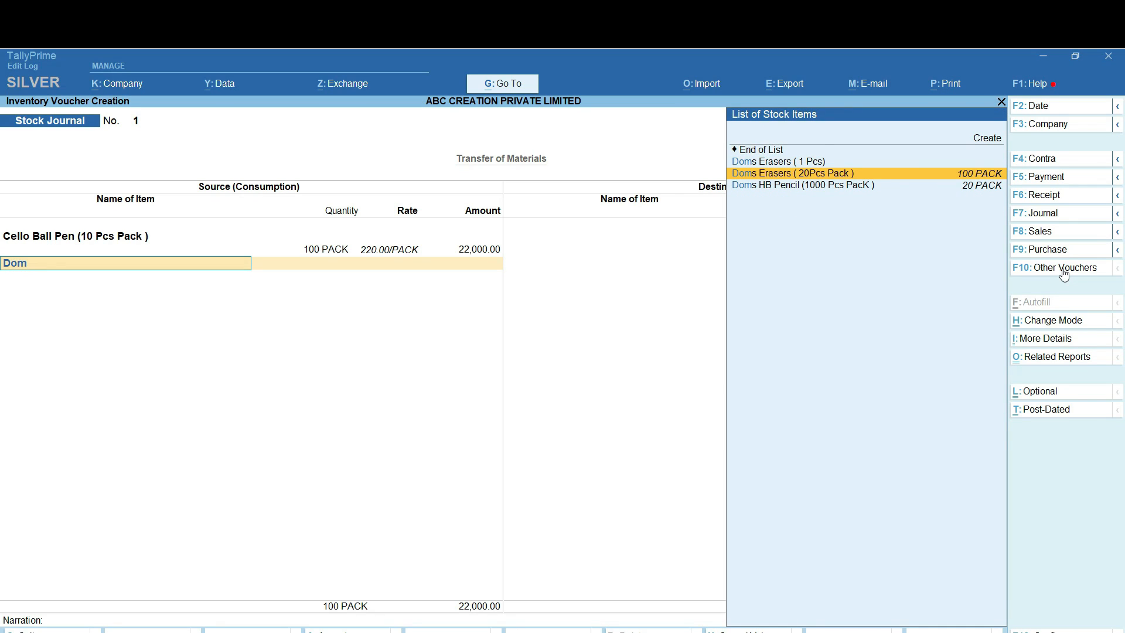
key(Return)
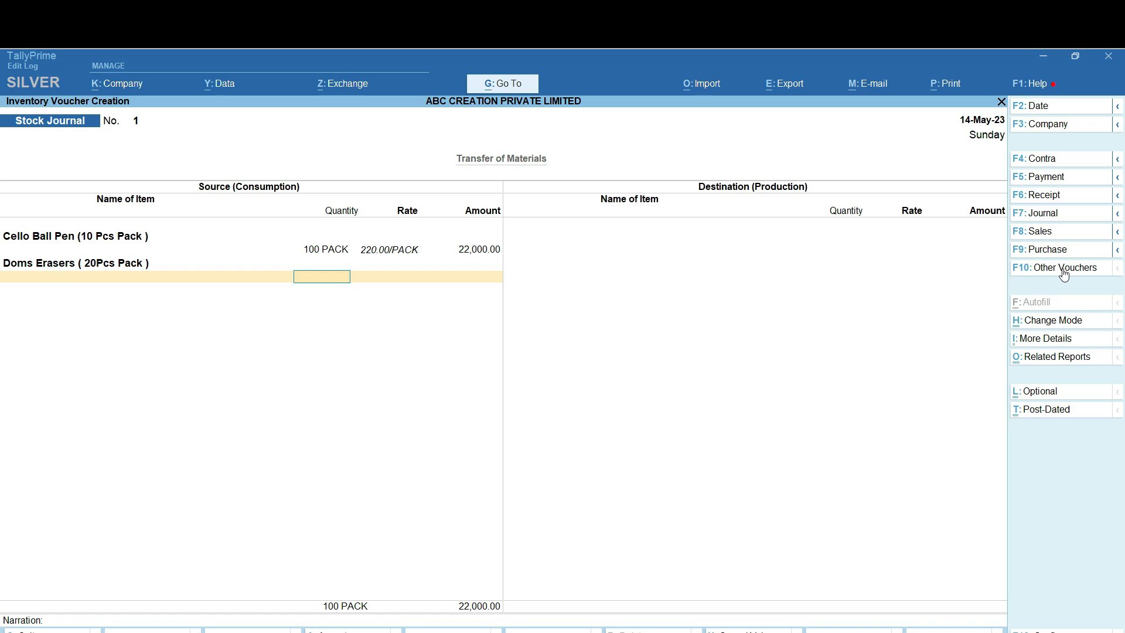
text(2)
key(BackSpace)
text(10)
key(Return)
key(Return)
key(Return)
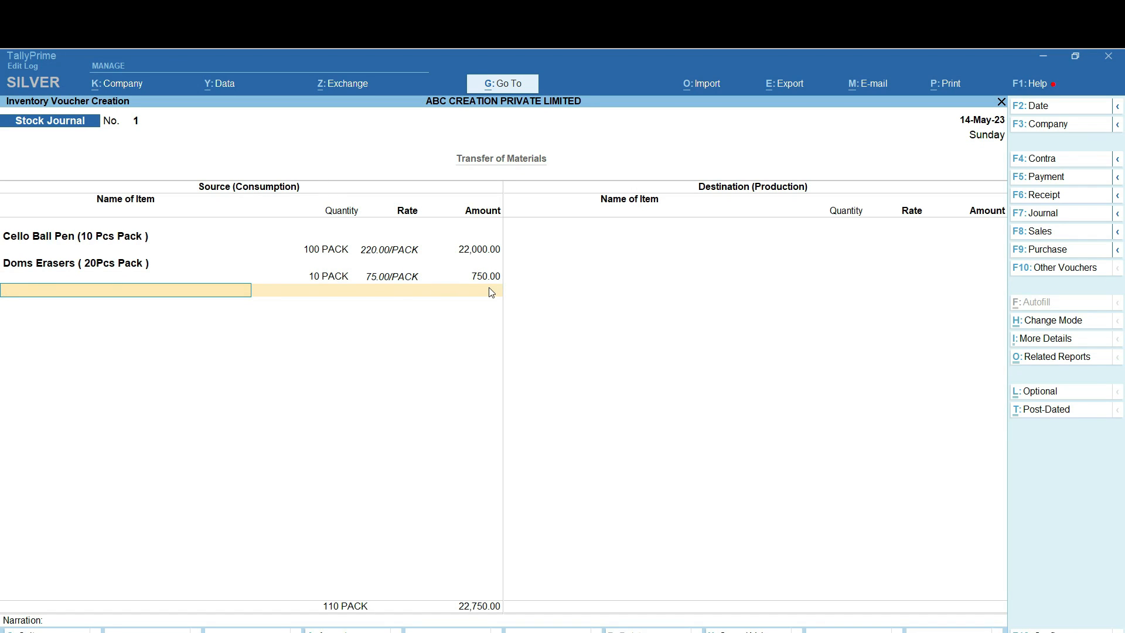
key(Return)
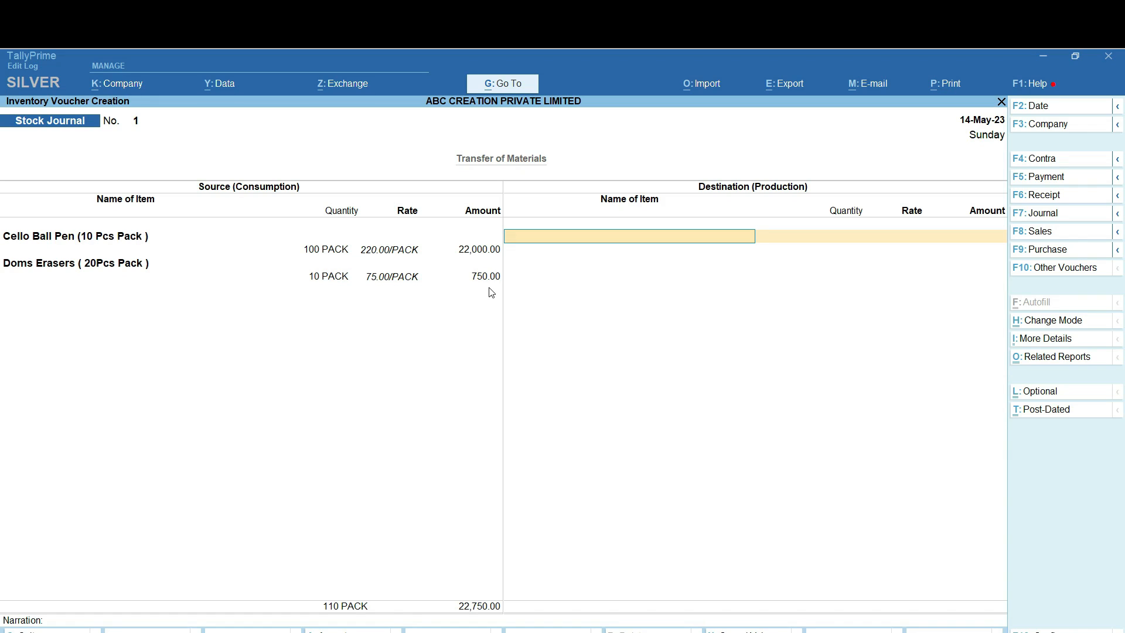
Produce 1,000 Cello Ball Pen (1 Pcs) at 22 each, totalling 22,000.00
text(Ce)
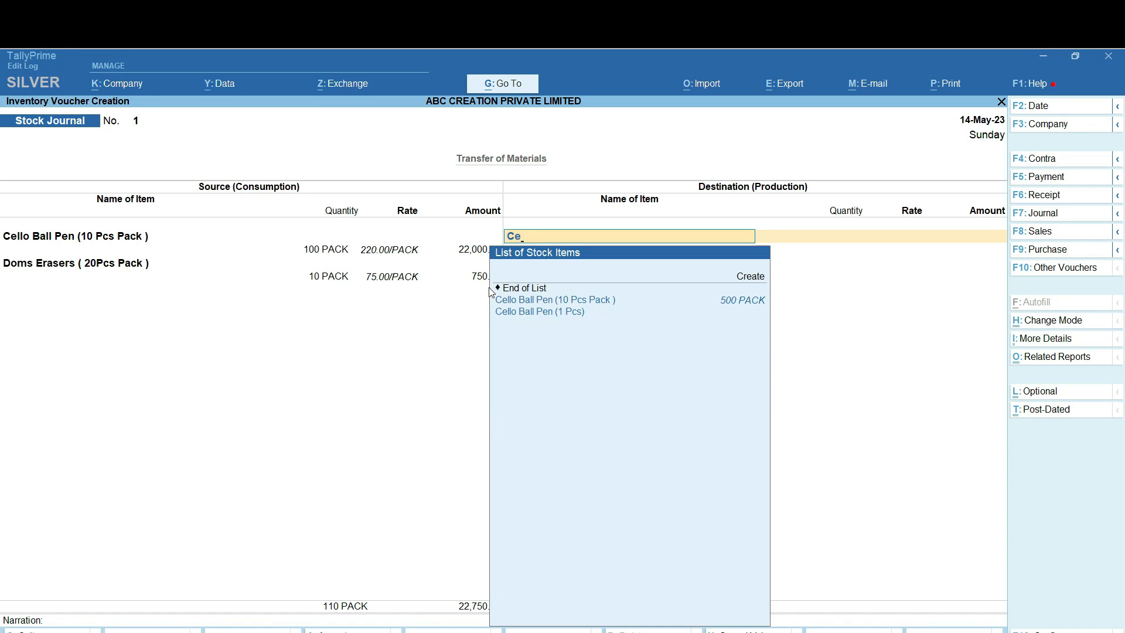
key(Down)
key(Down)
key(Return)
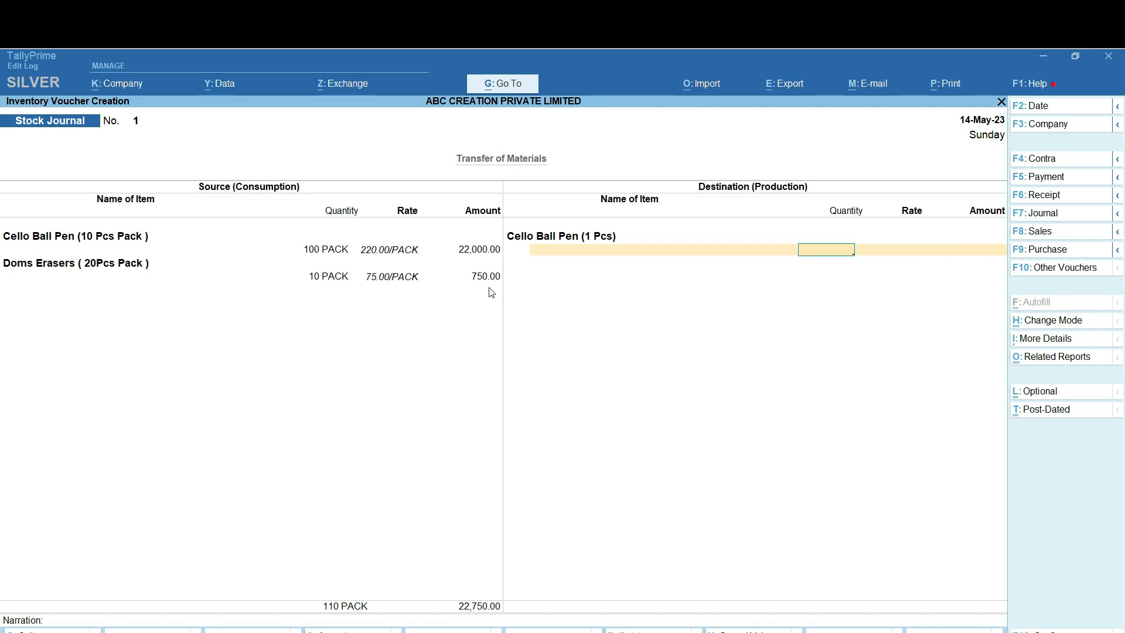
text(1000)
key(Return)
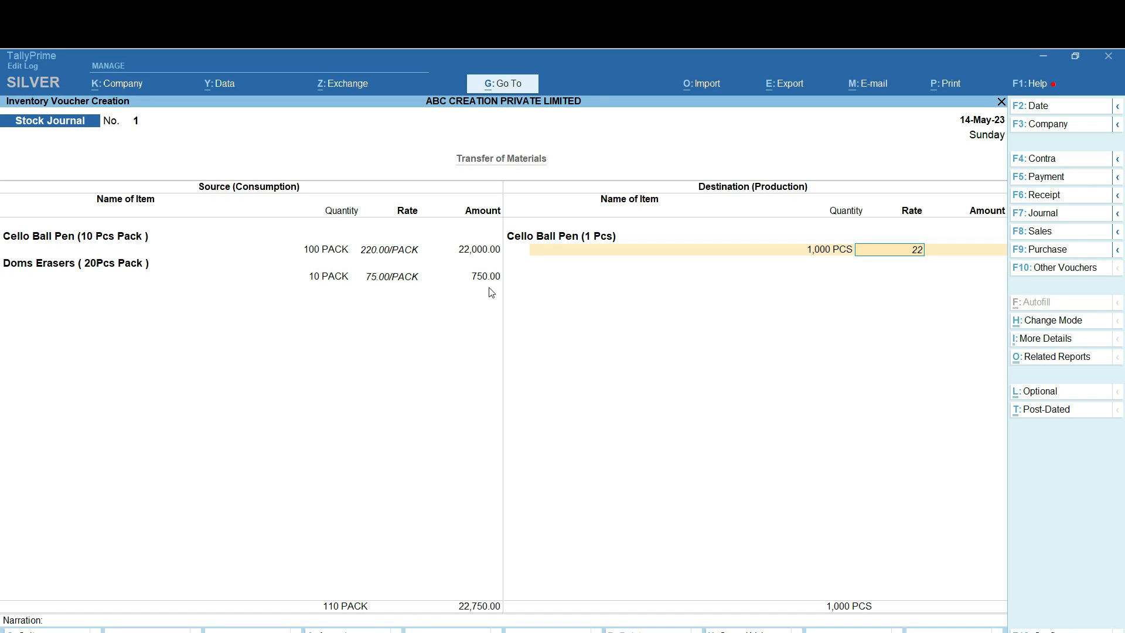
key(Return)
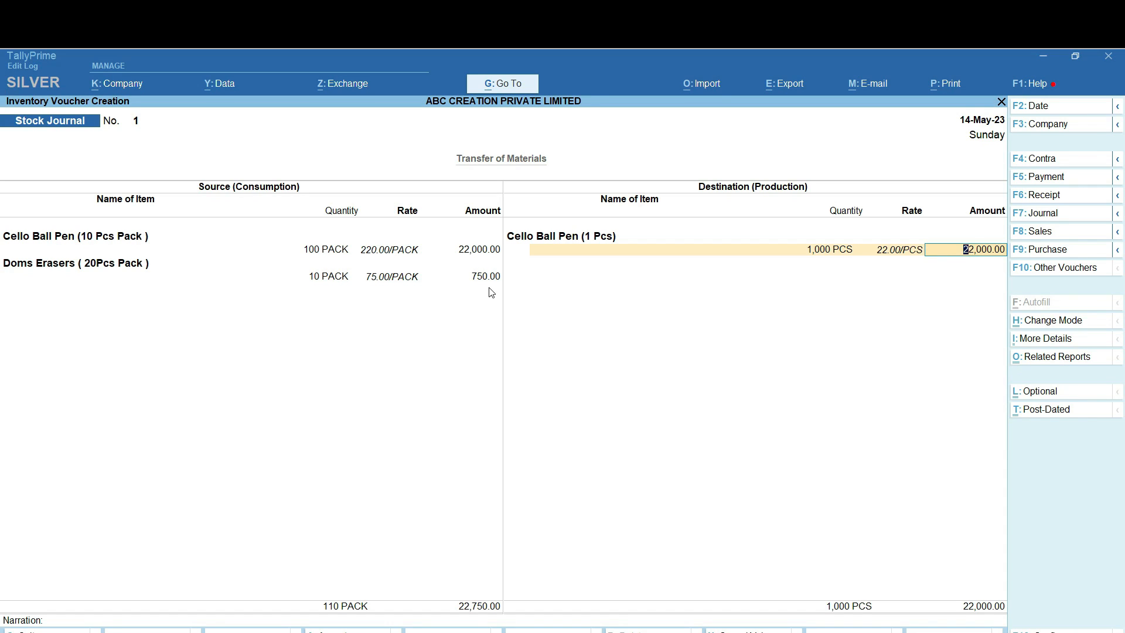
key(Return)
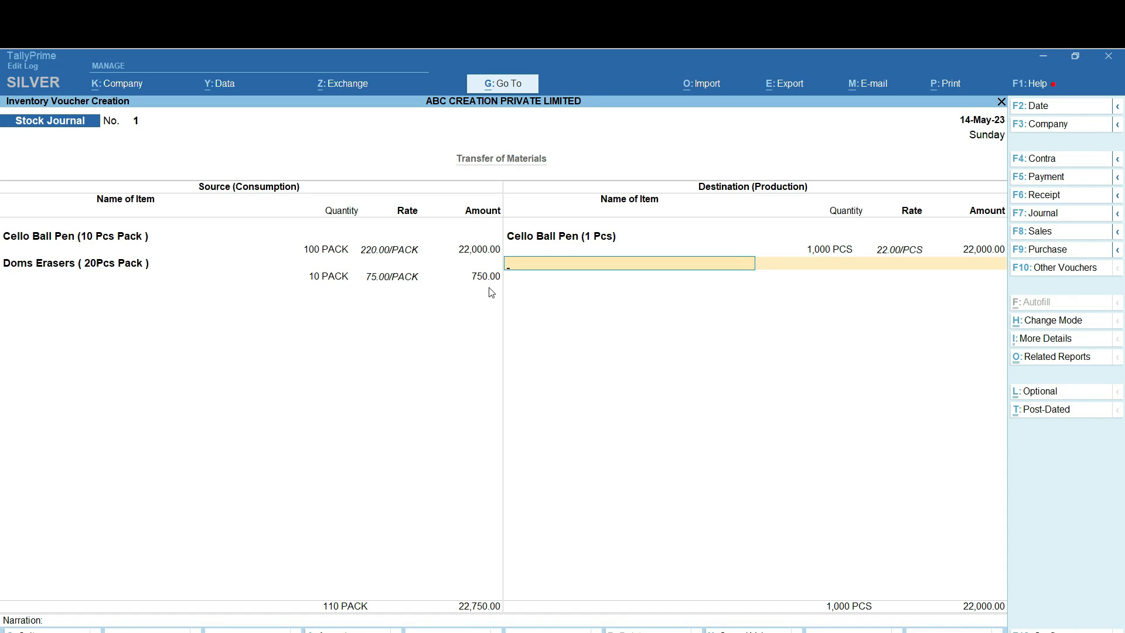
Produce 200 Doms Erasers (1 Pcs) at 3.75 each and save the journal
text(Dom)
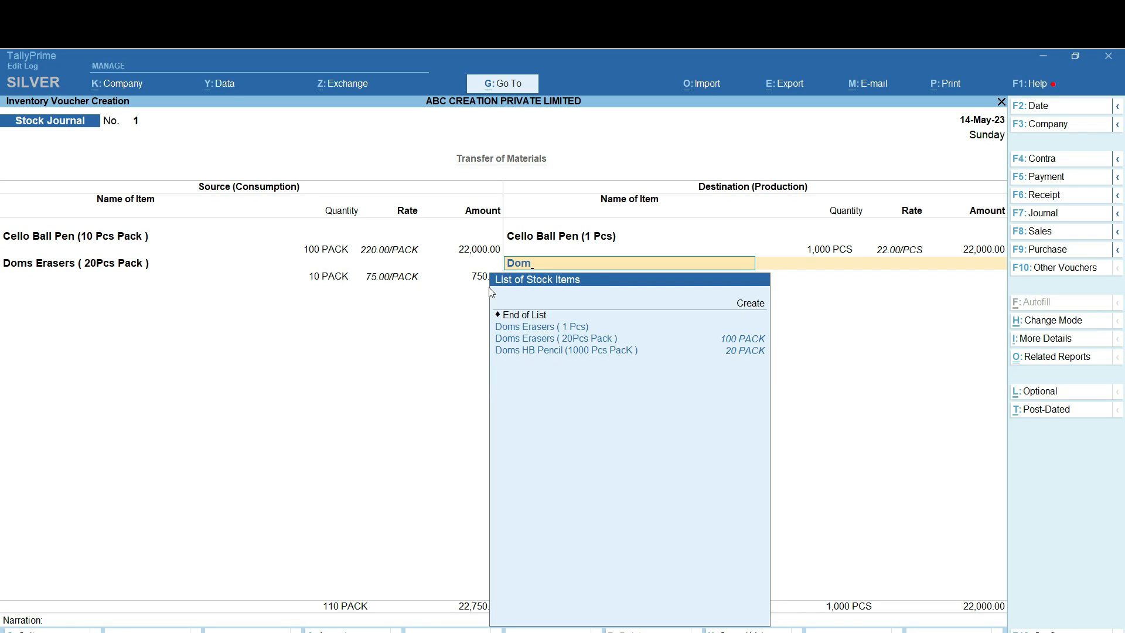
key(Down)
key(Return)
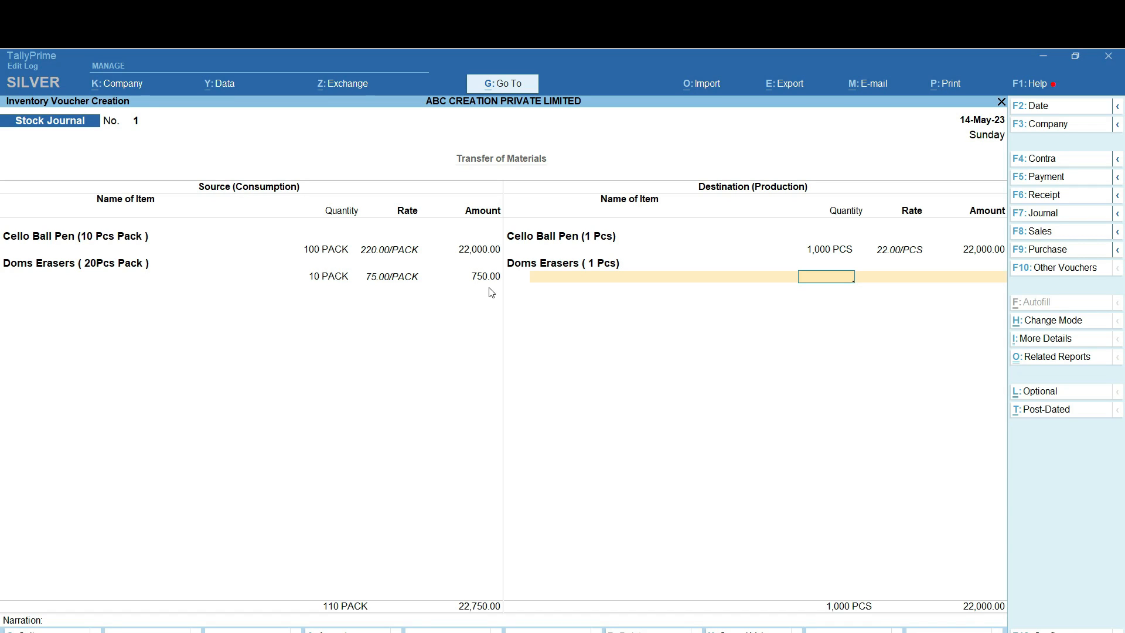
text(200)
key(Return)
text(3.75)
key(Return)
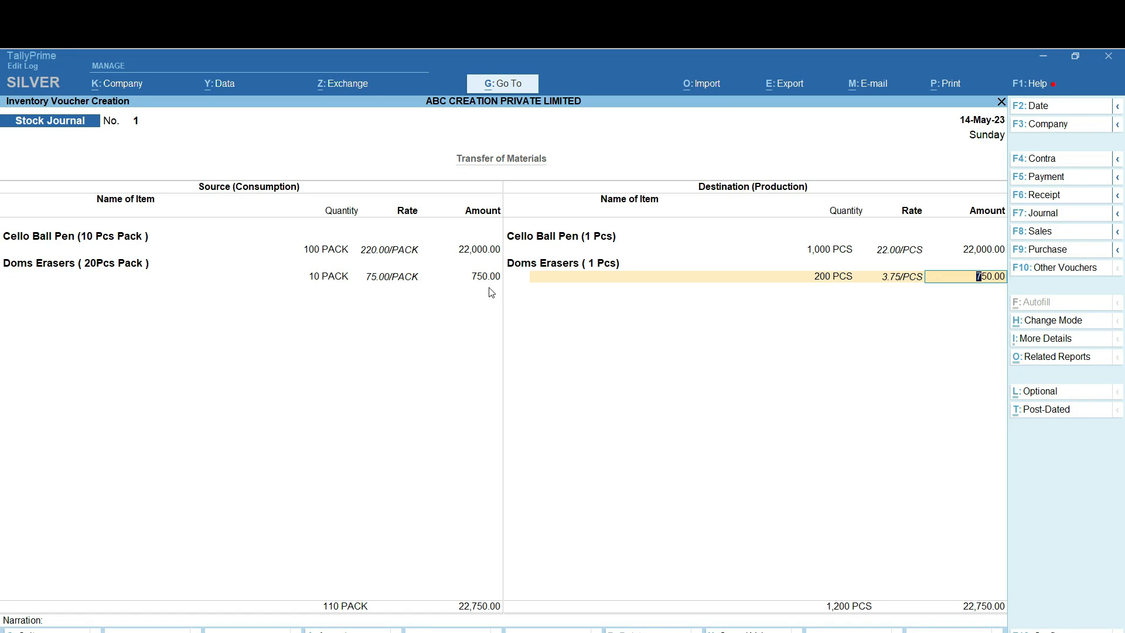
key(Return)
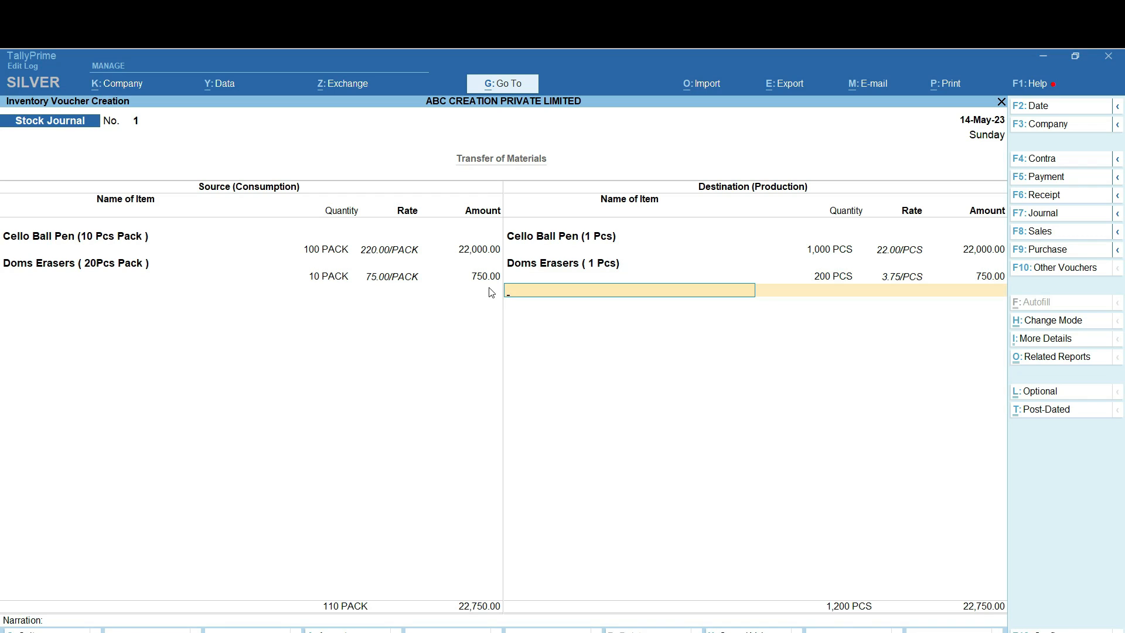
key(Return)
key(Return)
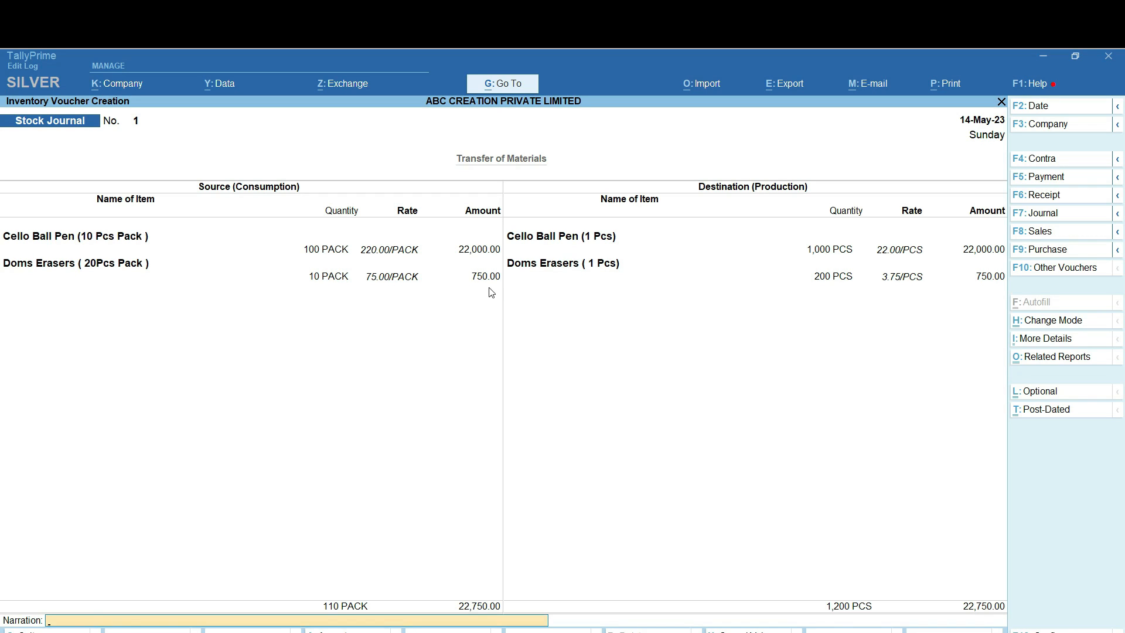
key(Return)
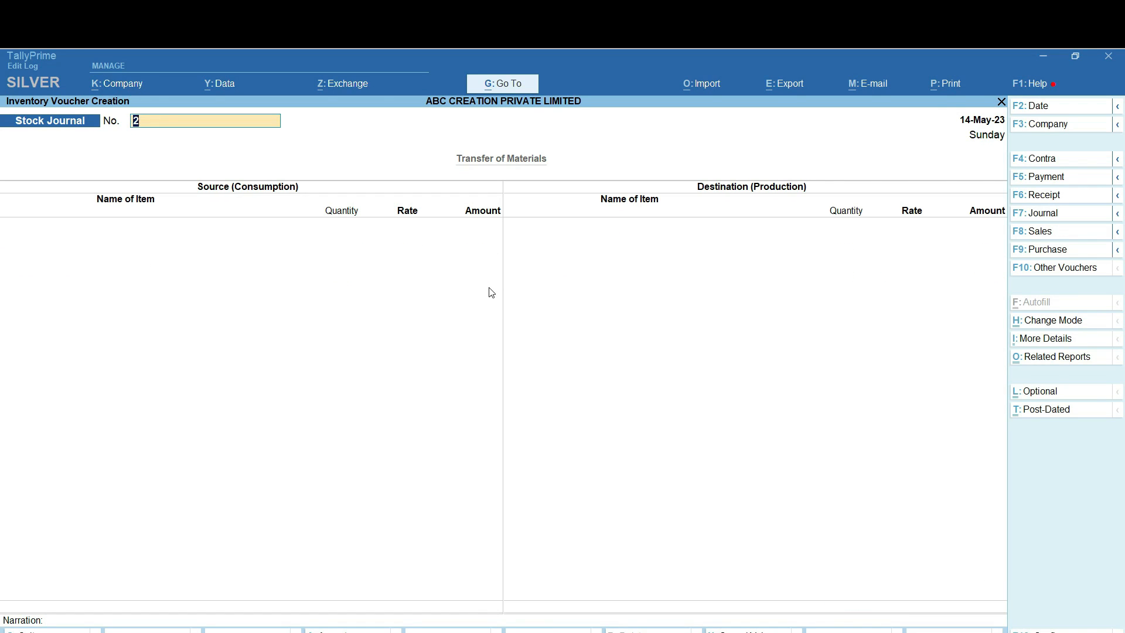
Return to the Gateway and review the Stock Summary report
key(Escape)
key(Escape)
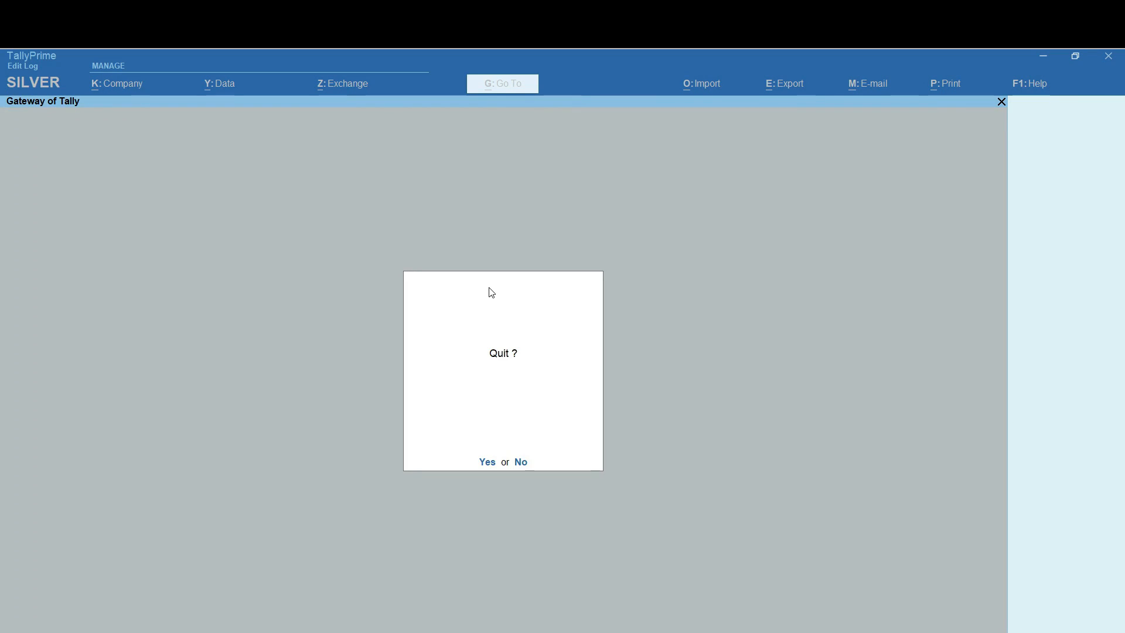
key(Escape)
key(Down)
key(Down)
key(Down)
key(Down)
key(Down)
key(Down)
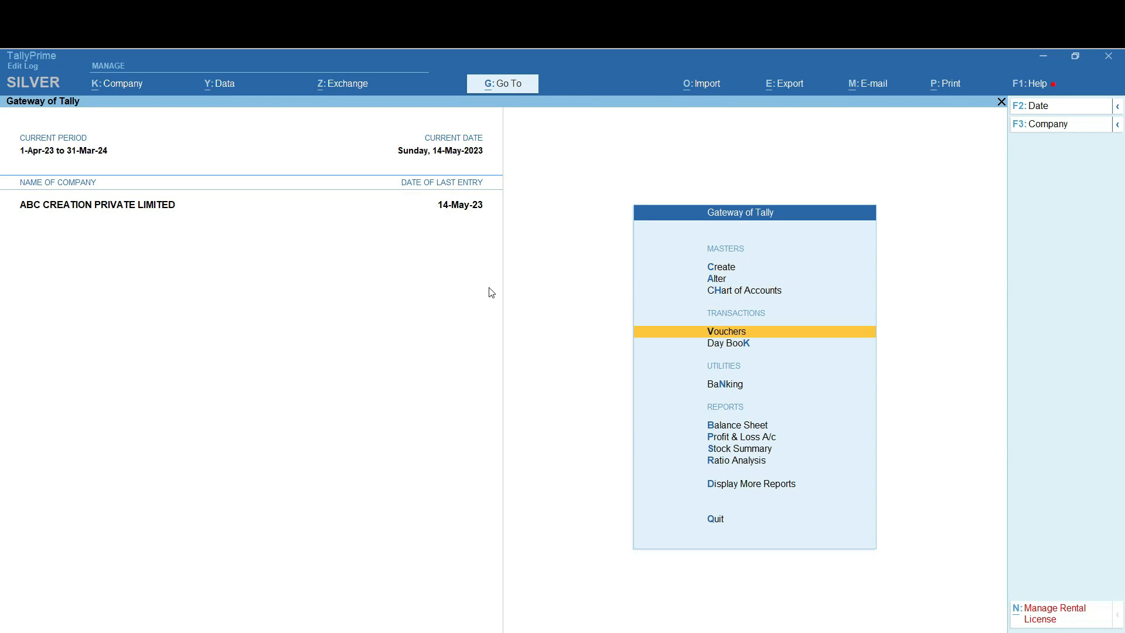
key(Down)
key(Down)
key(Down)
key(Down)
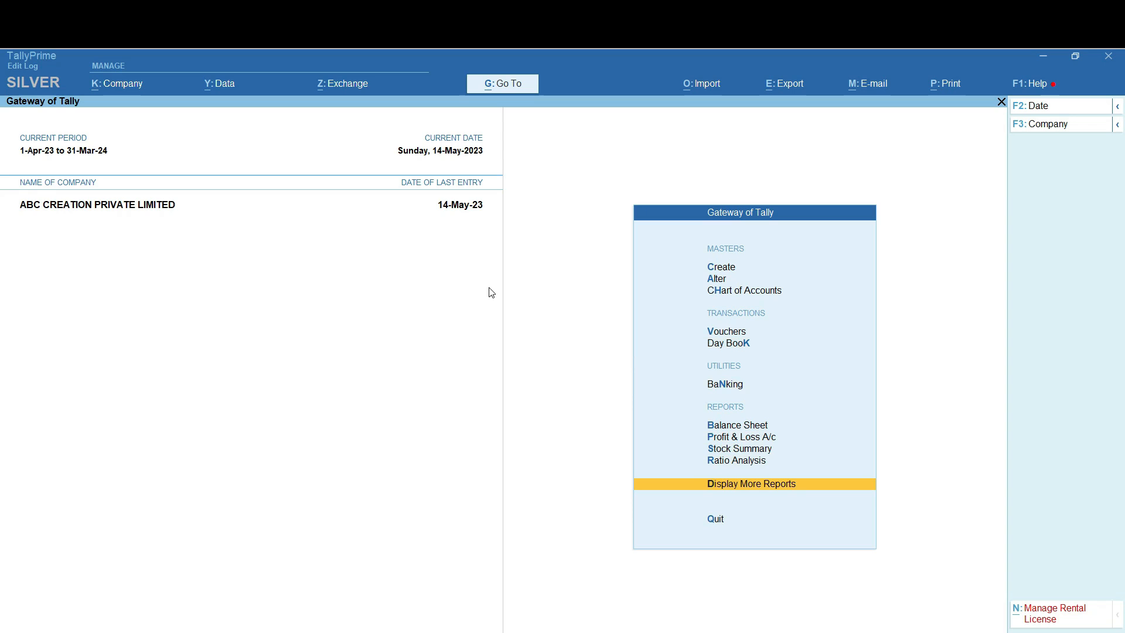
key(Up)
key(Up)
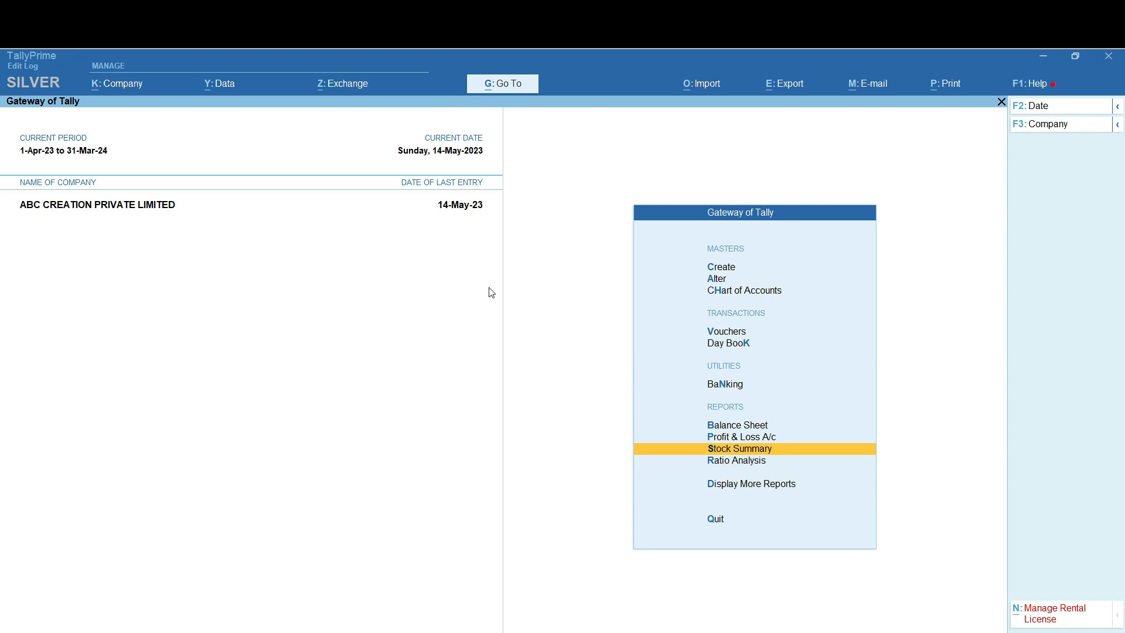
key(Return)
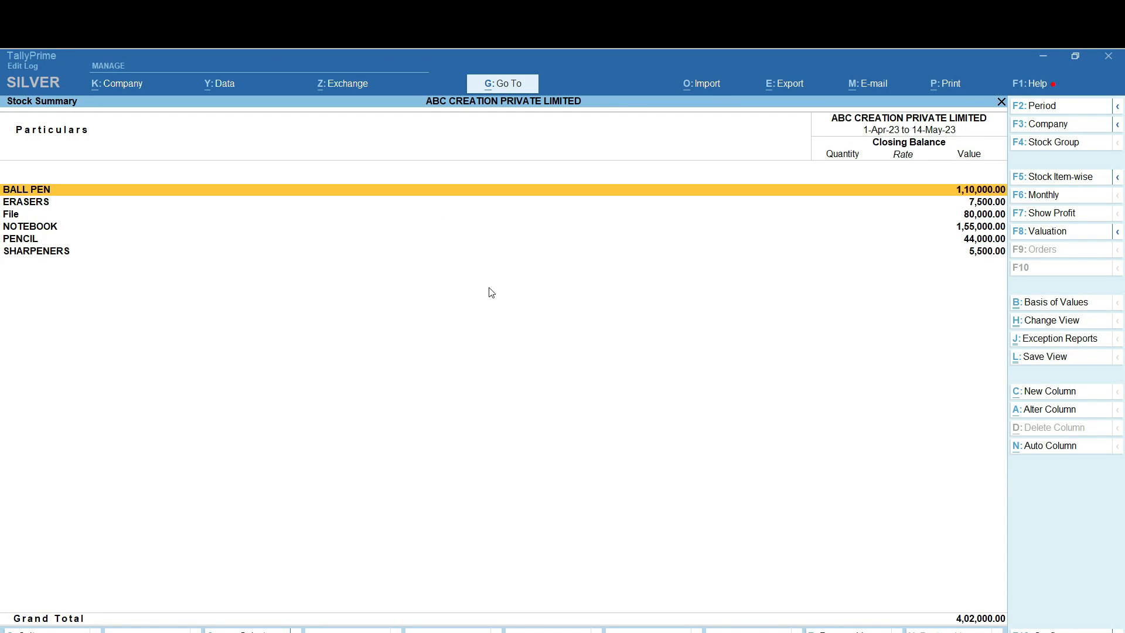
key(Escape)
Open Inventory Books and choose the godown-wise stock report
key(Down)
key(Down)
key(Down)
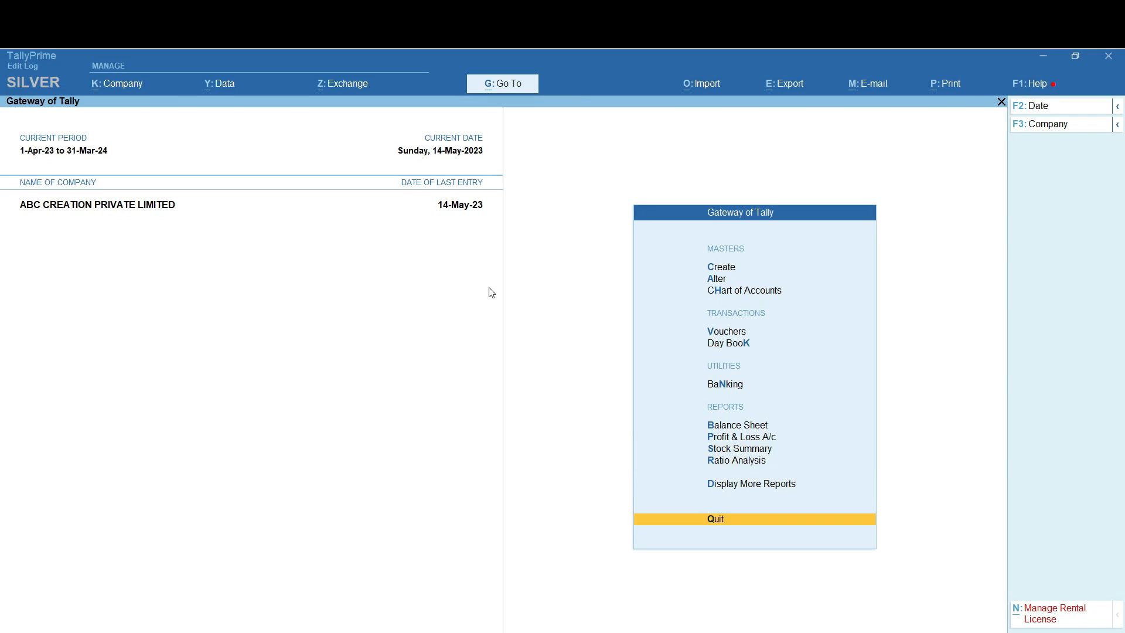
key(y)
key(Down)
key(Down)
key(Down)
key(Down)
key(Down)
key(Down)
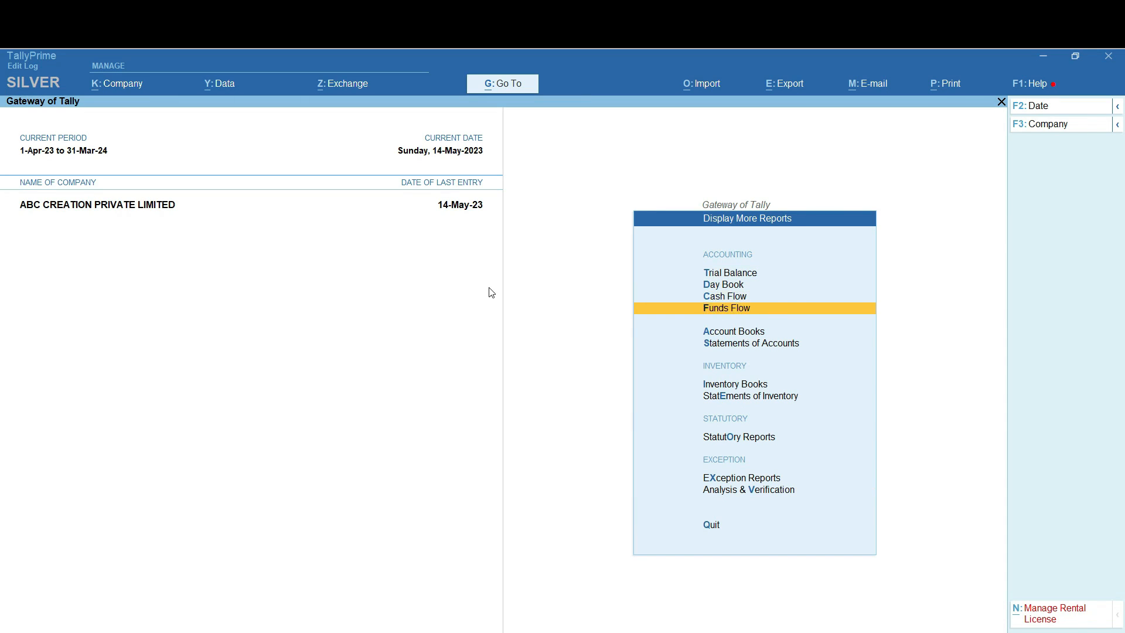
key(Down)
key(Up)
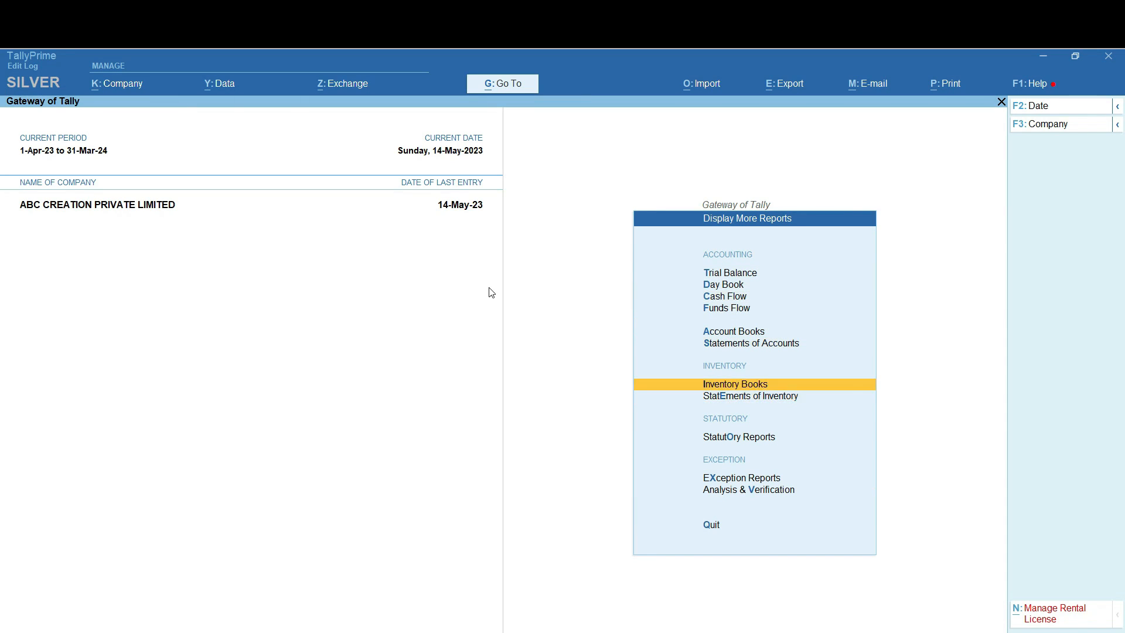
key(Return)
key(Down)
Drill into BALL PEN in the Main Location godown summary, then return to the Gateway
key(Return)
key(Down)
key(Return)
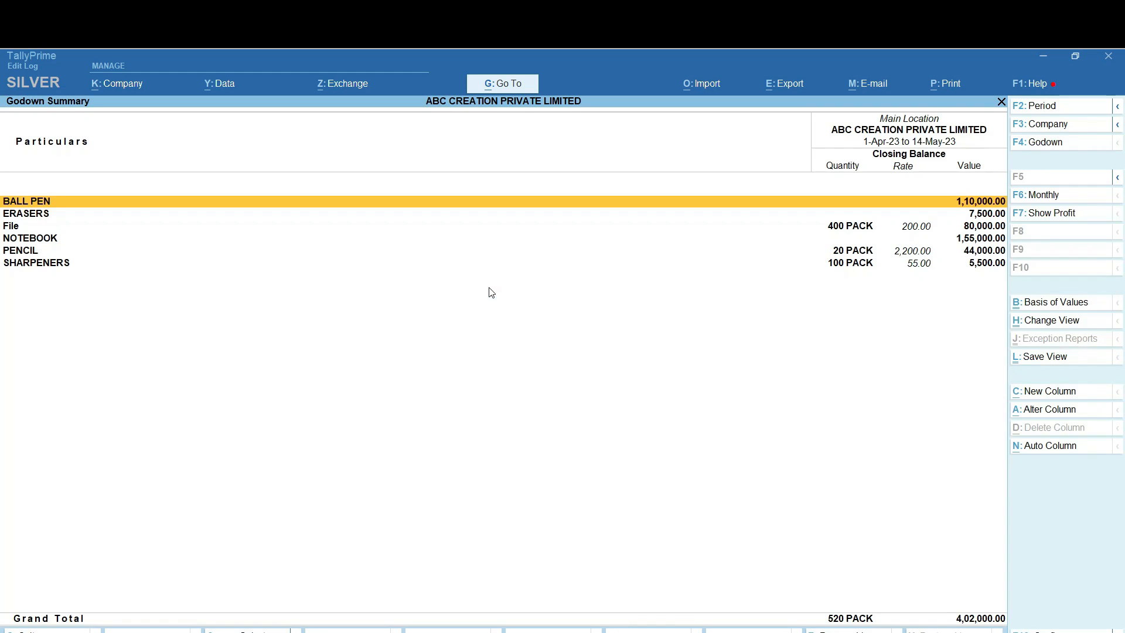
key(Down)
key(Down)
key(Down)
key(Up)
key(Up)
key(Up)
key(Return)
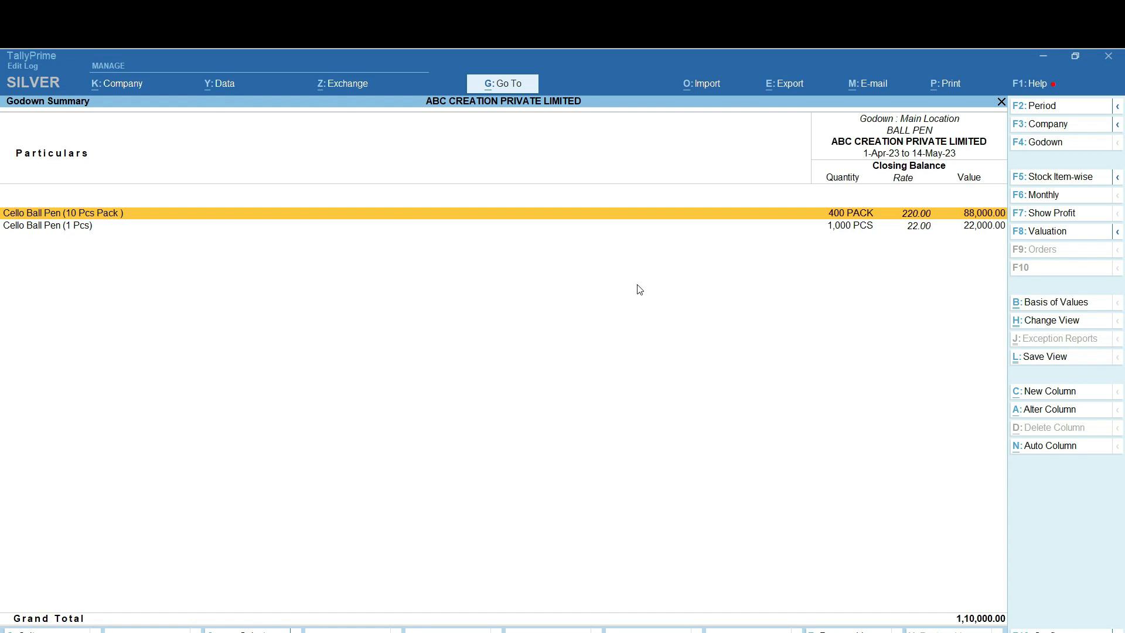
key(Escape)
key(Escape)
key(Escape)
key(Escape)
key(Escape)
key(Escape)
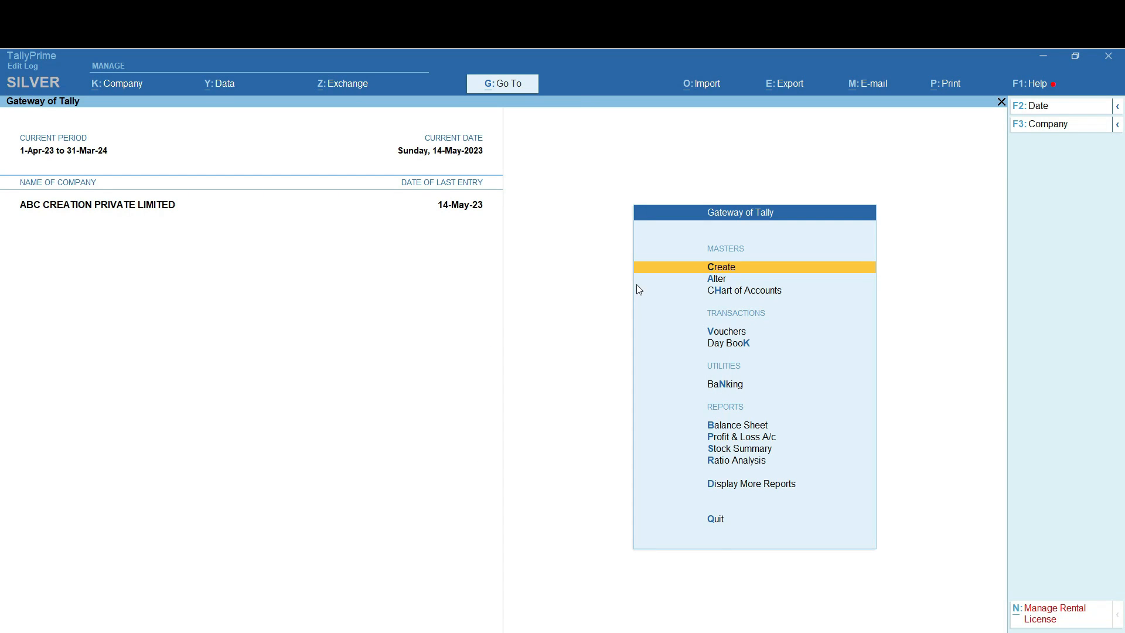
Start a Sales Tax Invoice in the TAX INVOICE class, keeping number 1/23-24/GST
key(Down)
key(Down)
key(Down)
key(Return)
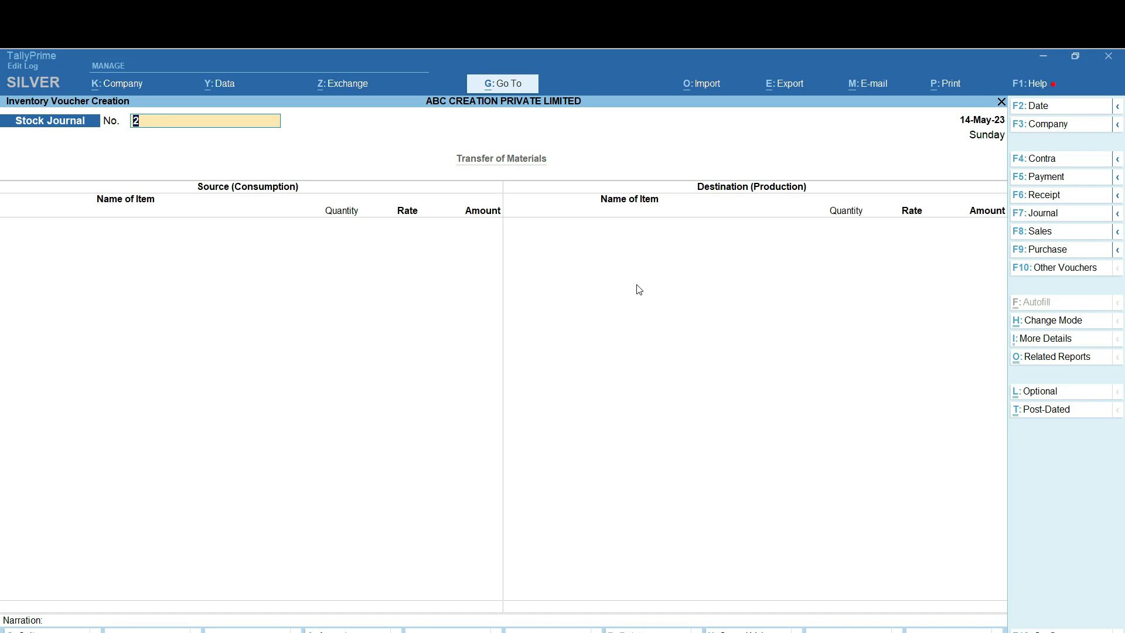
click(1024, 233)
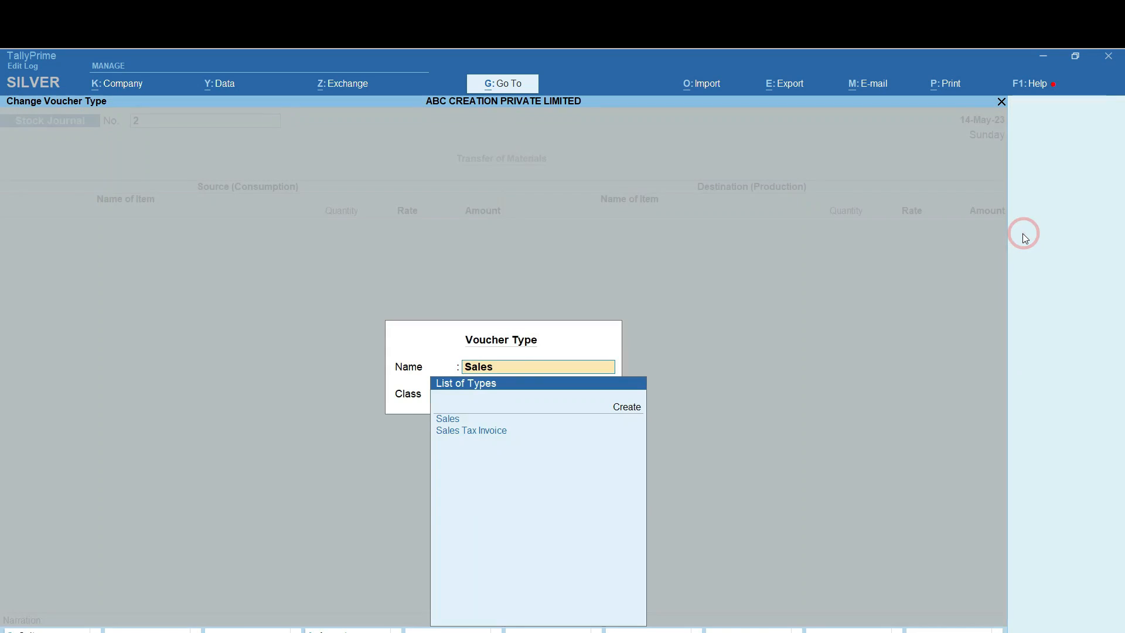
key(Down)
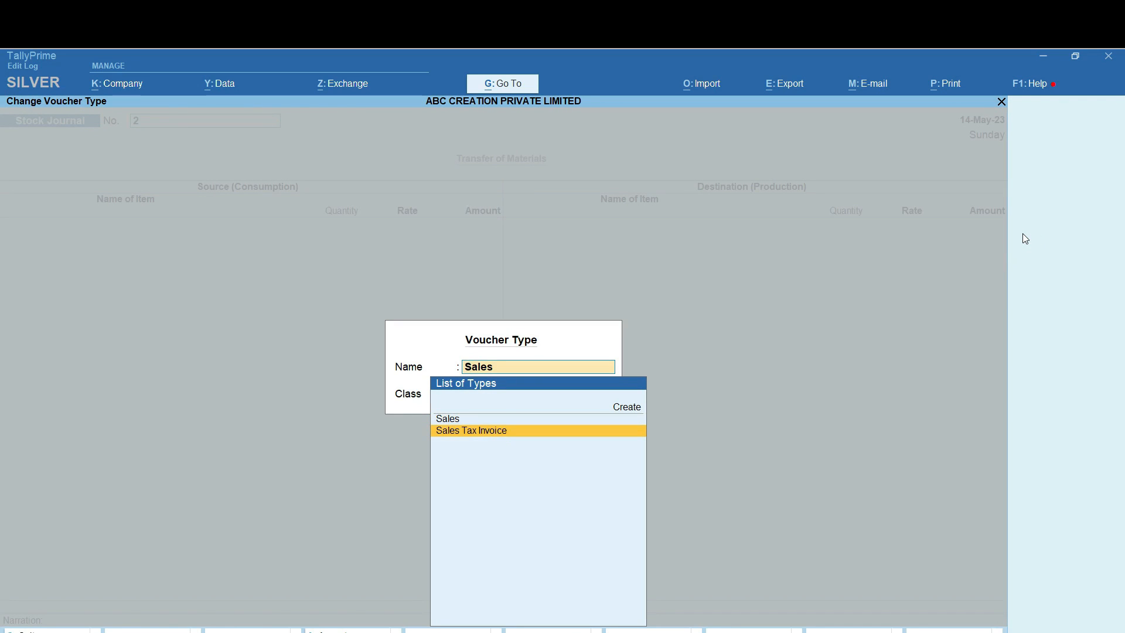
key(Return)
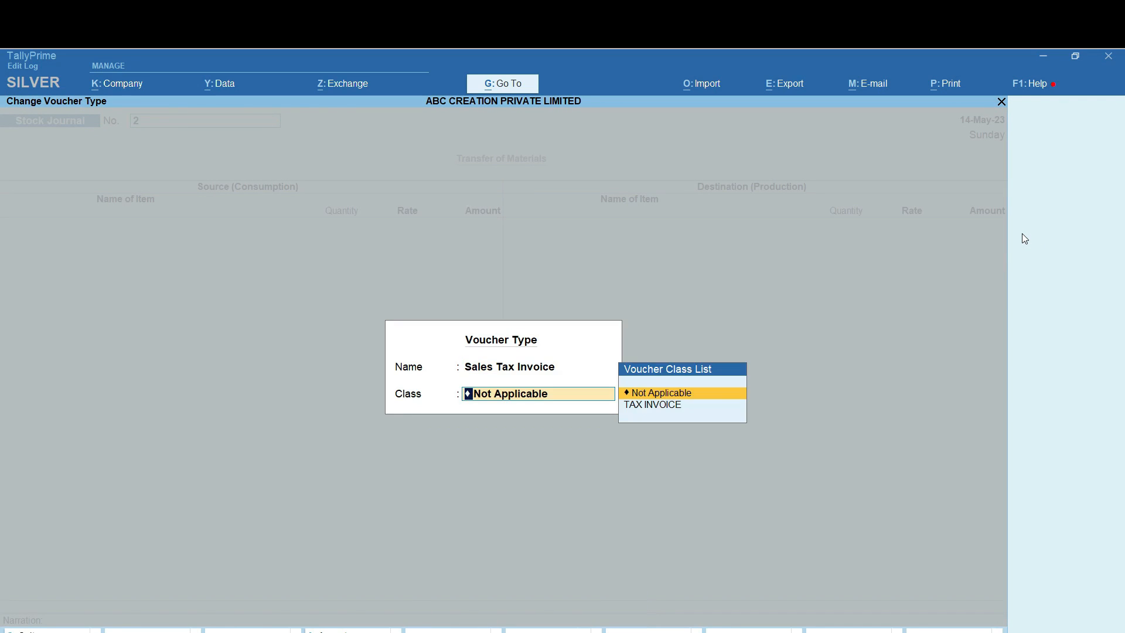
key(Down)
key(Return)
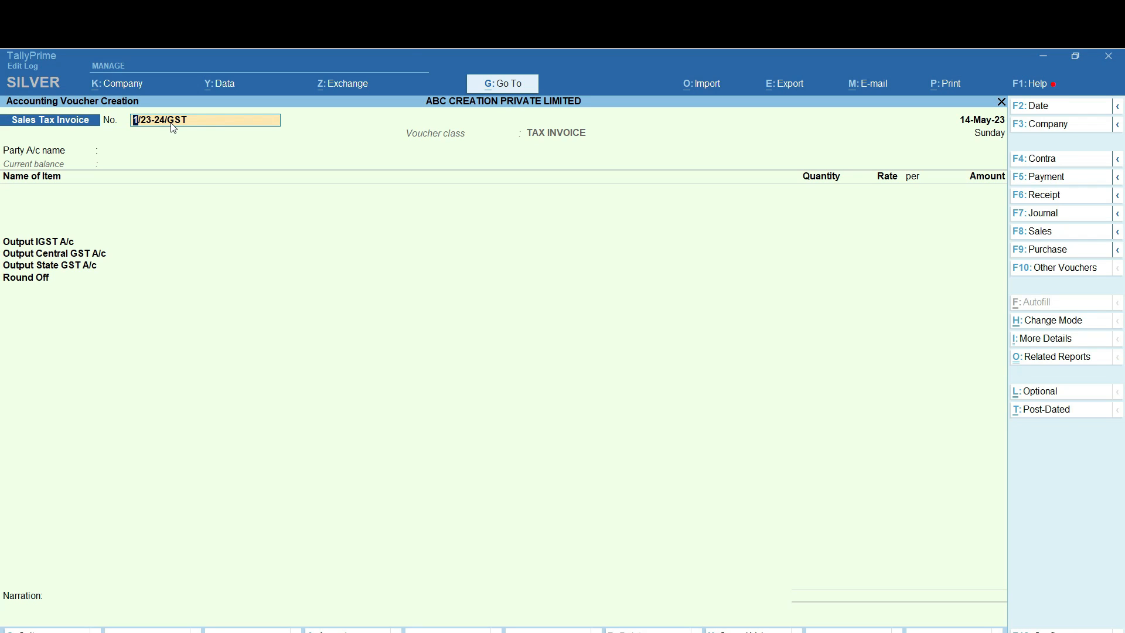
key(Return)
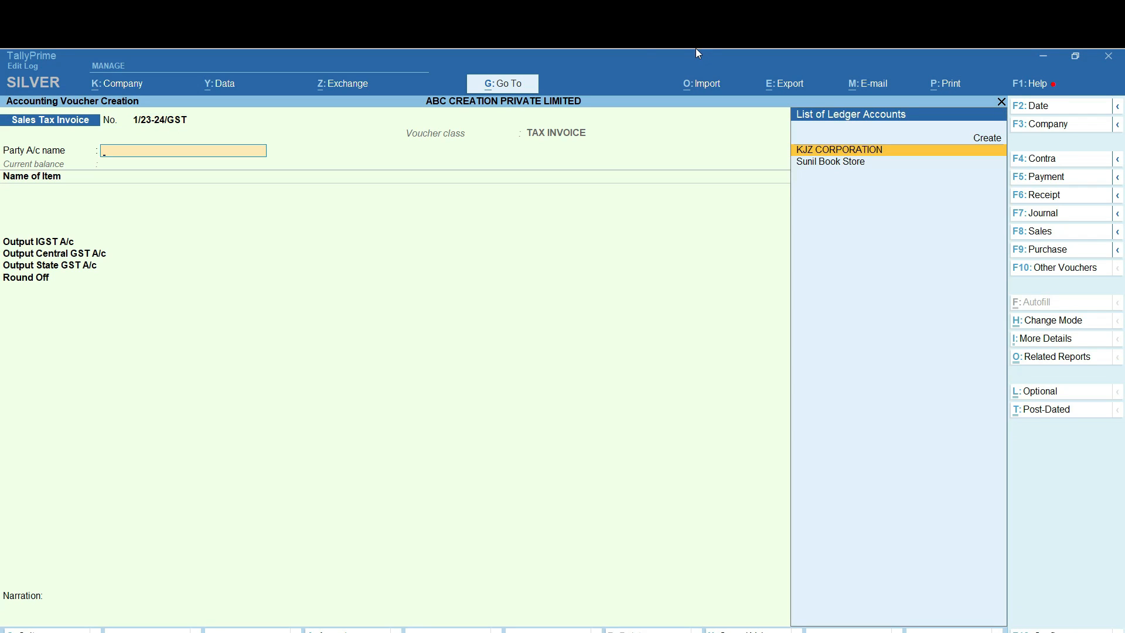
Choose the book-store customer as party, accepting default dispatch details and Gujarat supply
key(Down)
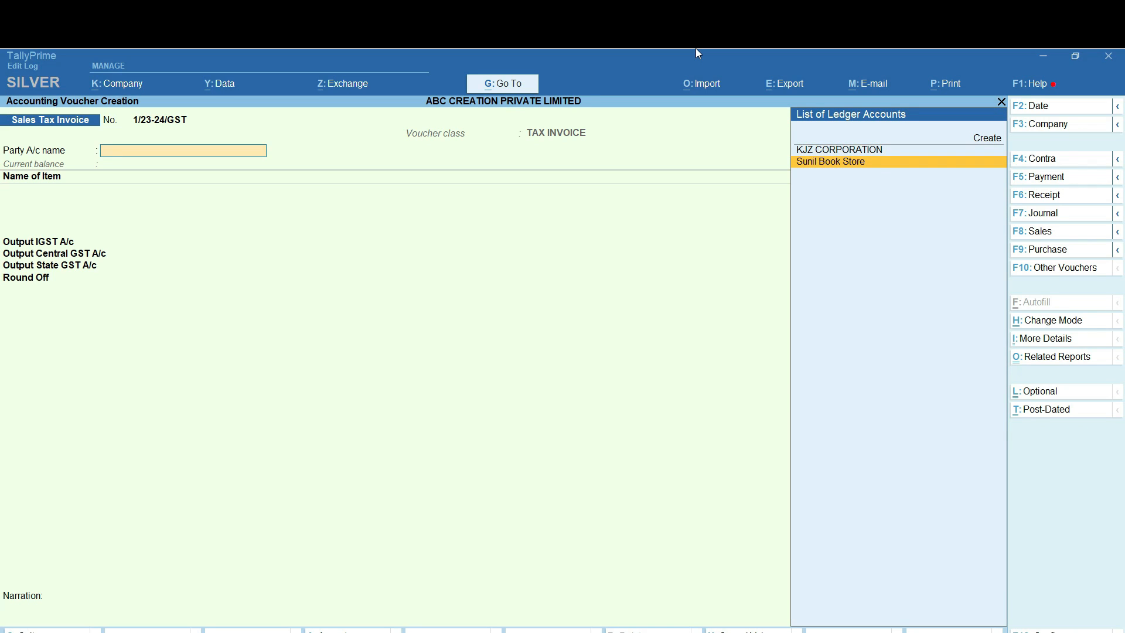
key(Return)
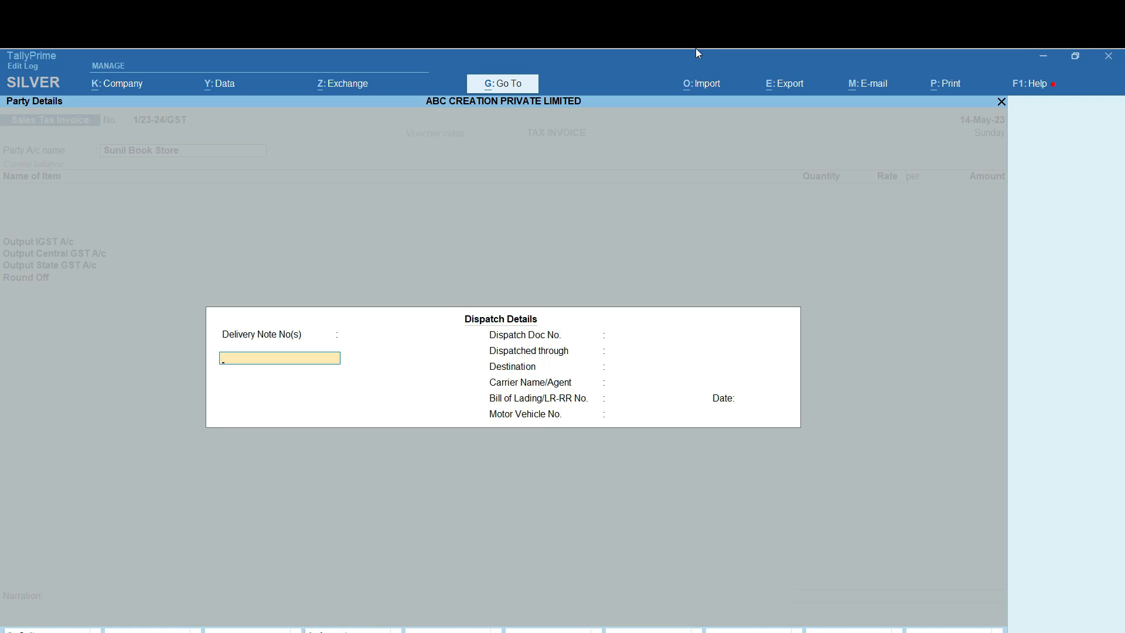
key(Return)
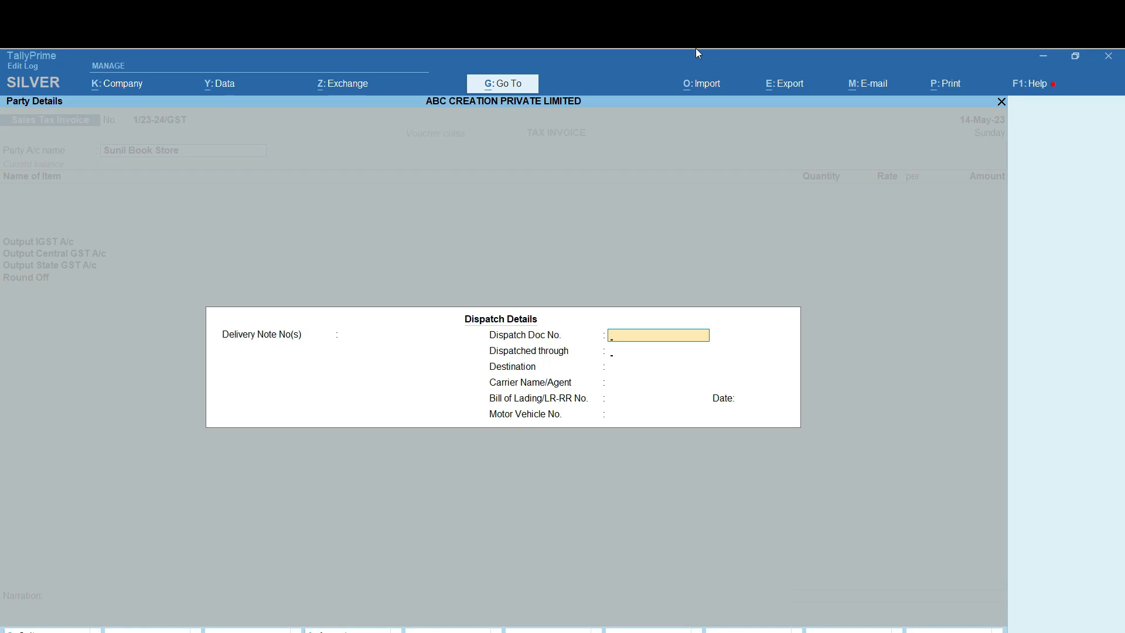
key(Return)
key(Return)
key(Return)
key(Return)
key(Return)
key(Return)
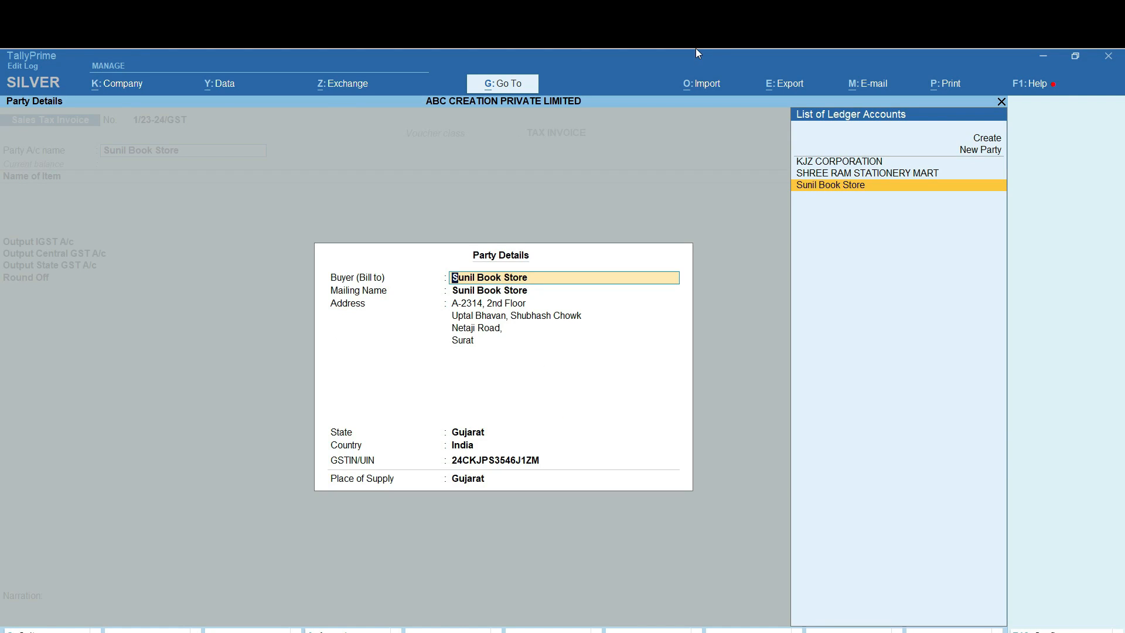
key(Return)
key(Return)
key(Return)
key(Return)
key(Return)
key(Return)
key(Return)
key(Return)
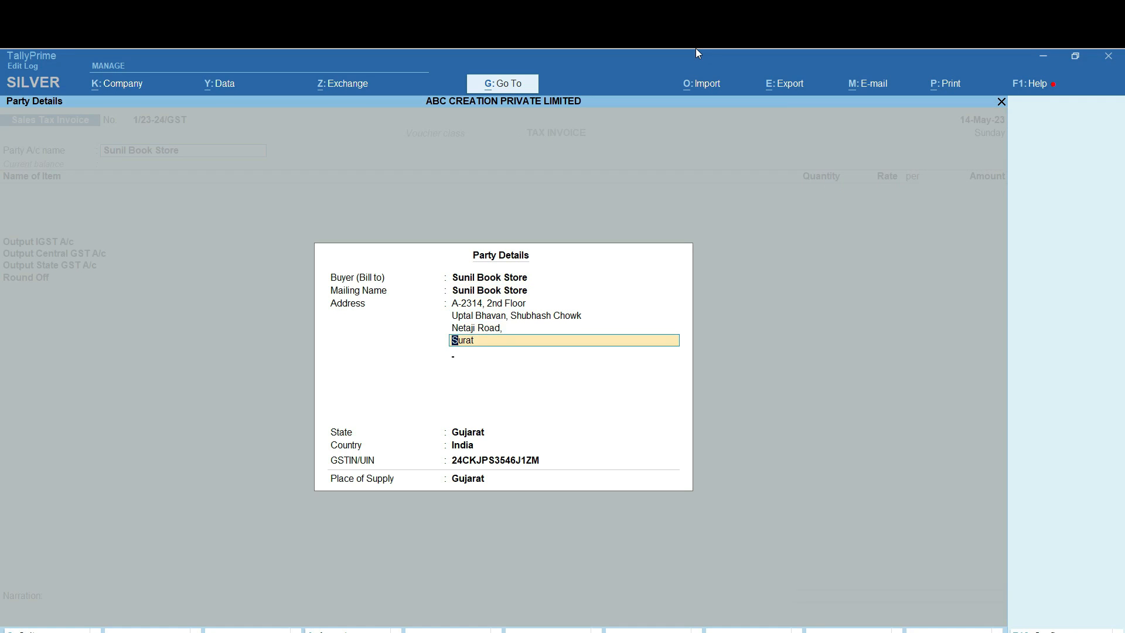
key(Return)
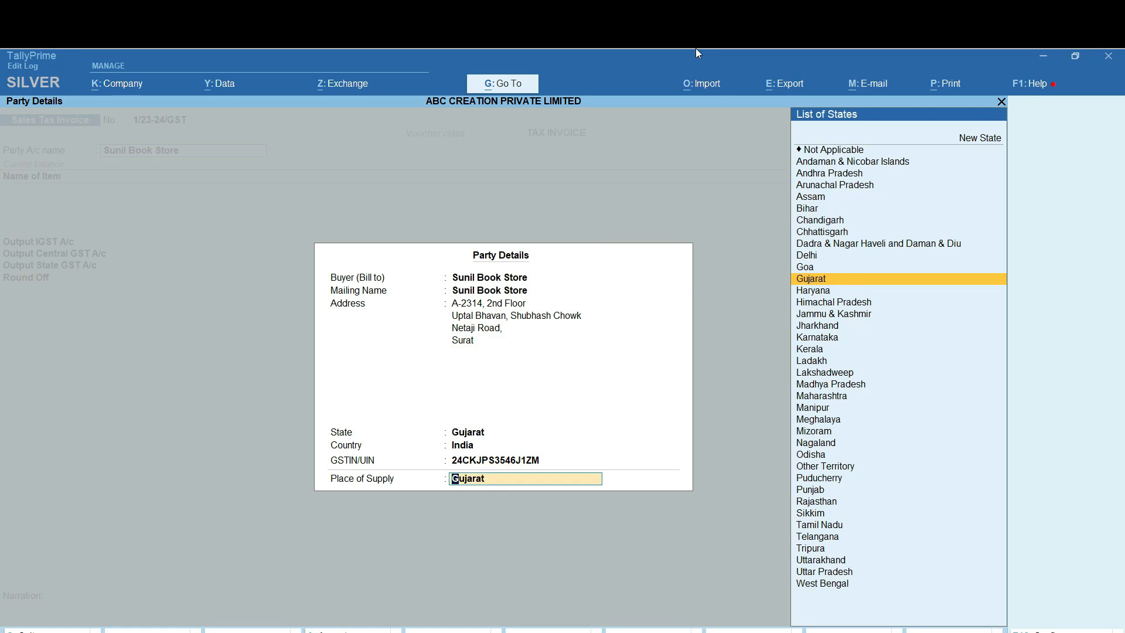
key(Return)
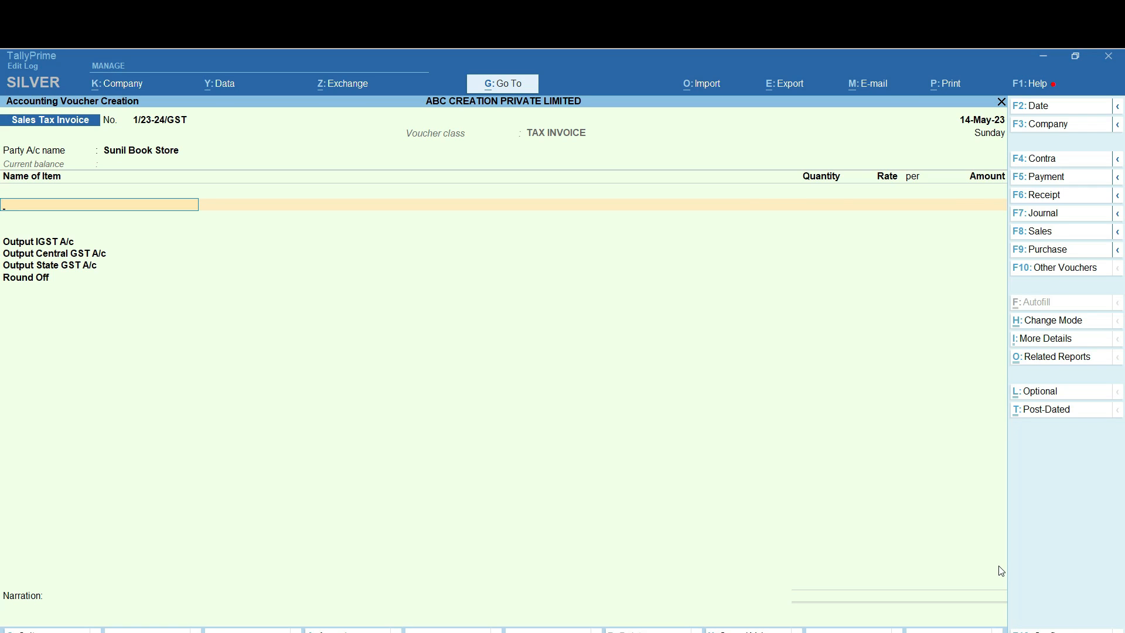
text(N)
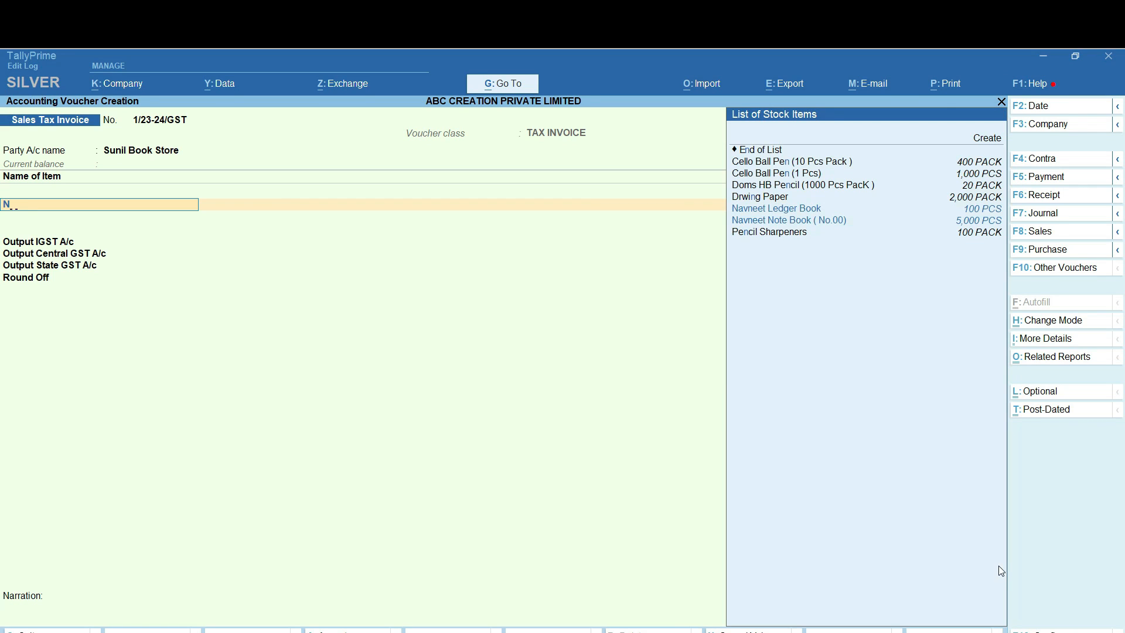
text(a)
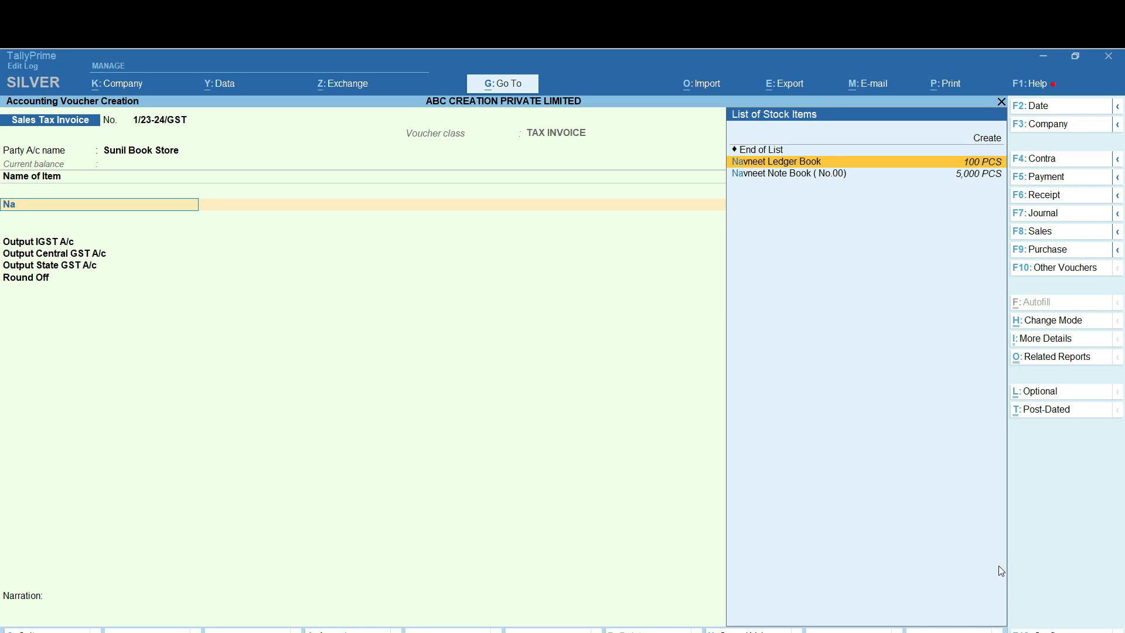
Add Navneet Ledger Book as 12 pieces at a rate of 125 per piece
key(Return)
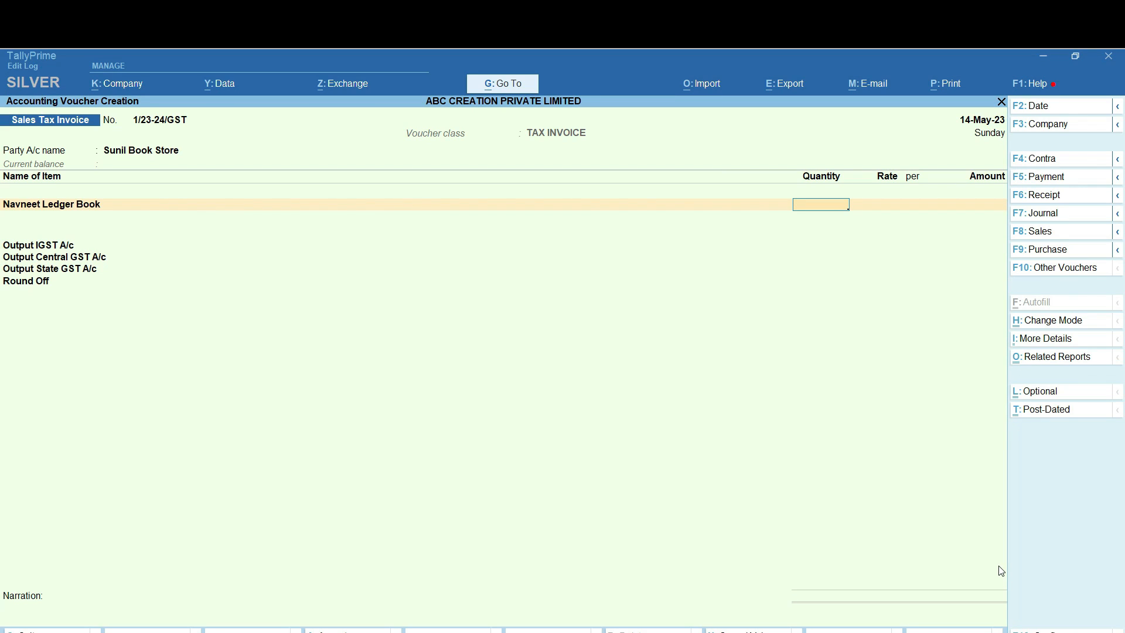
text(10)
key(BackSpace)
text(2)
key(Return)
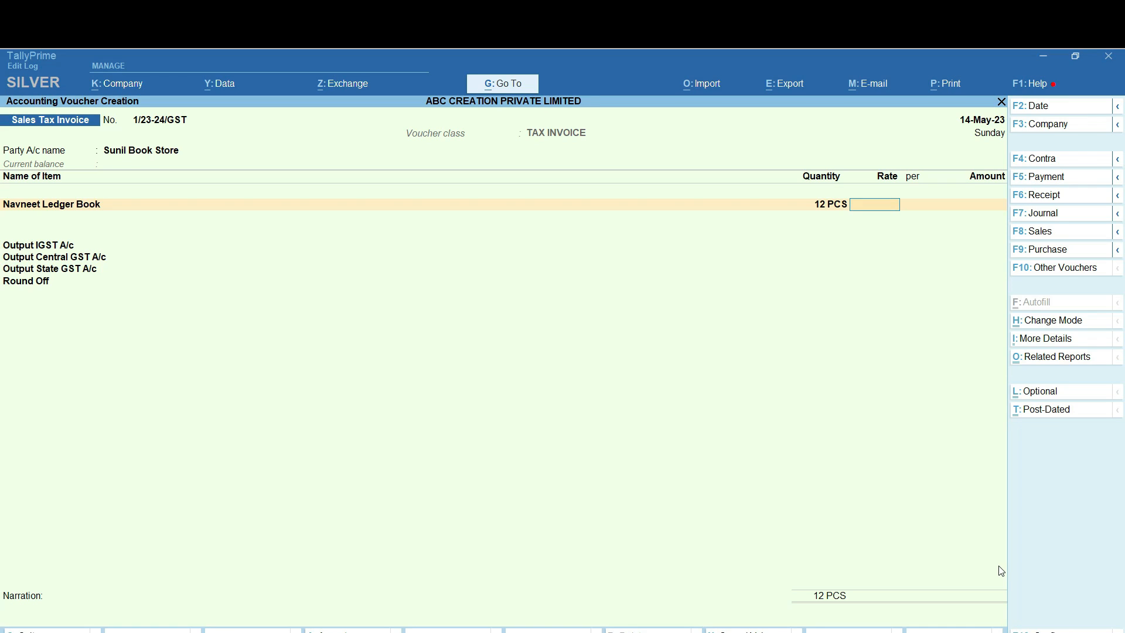
text(125)
key(Return)
key(Return)
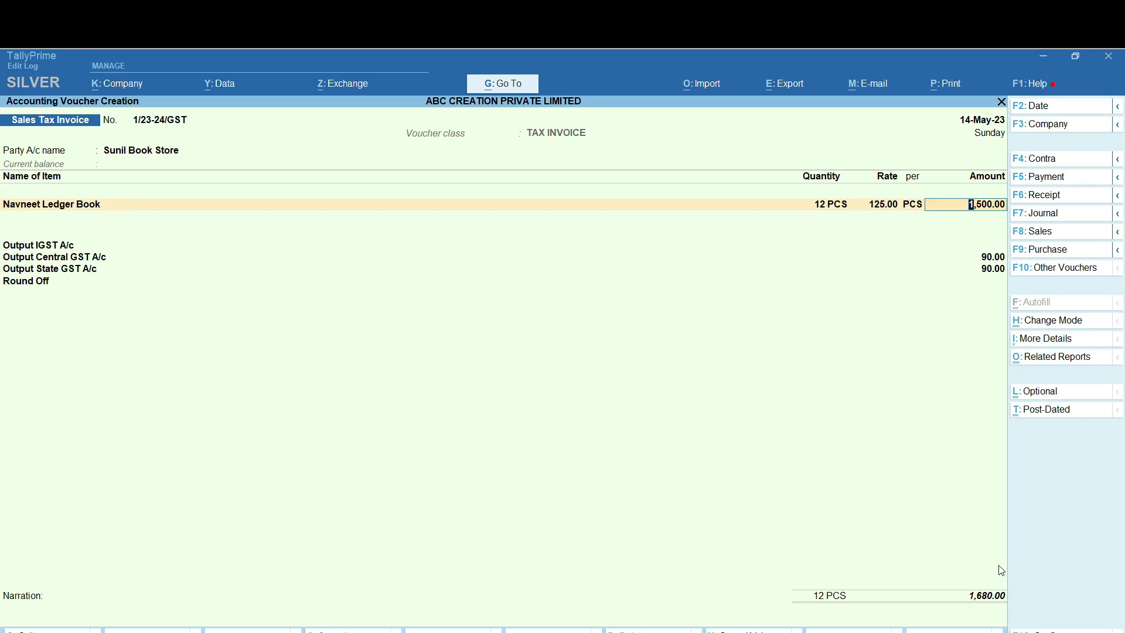
key(Return)
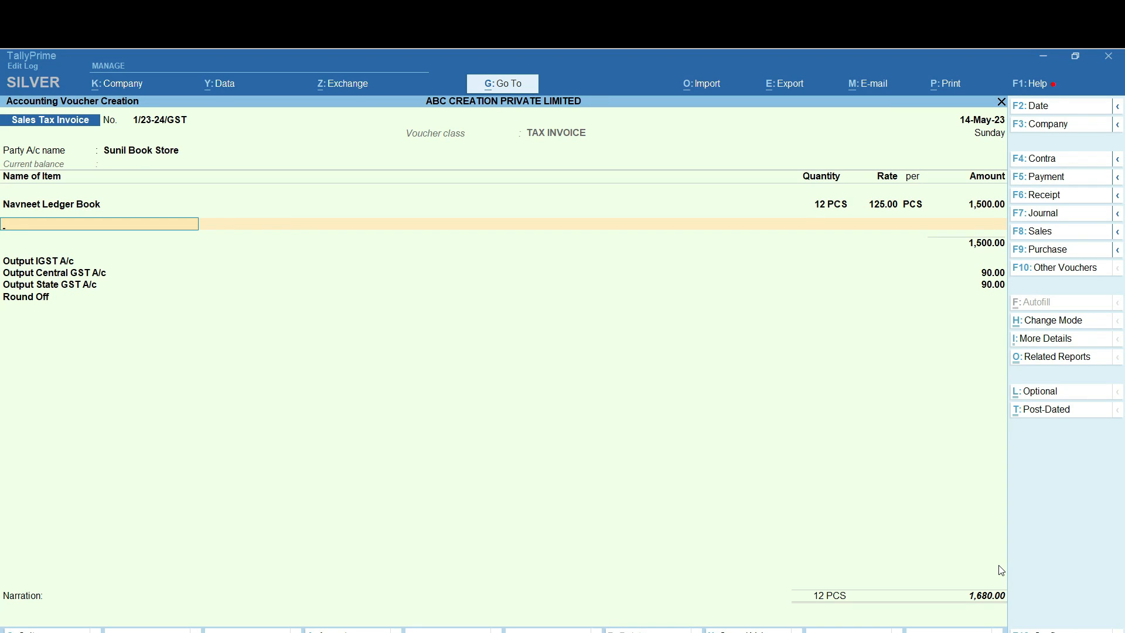
Add 200 packs of Cello Ball Pen (10 Pcs Pack) at 300 per pack
text(Ce)
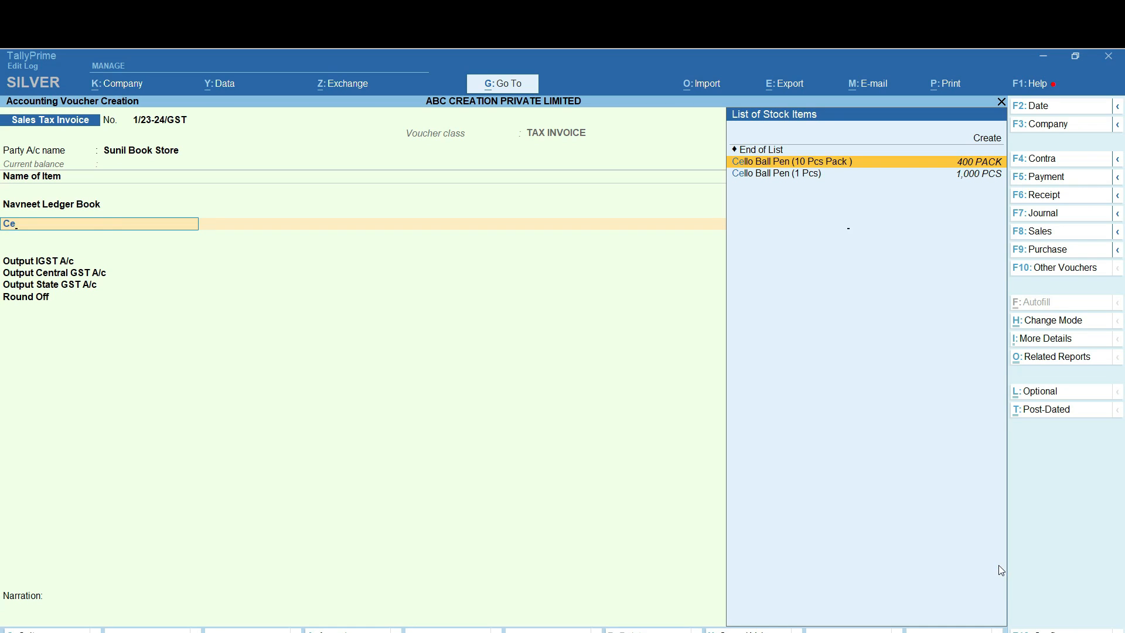
key(Return)
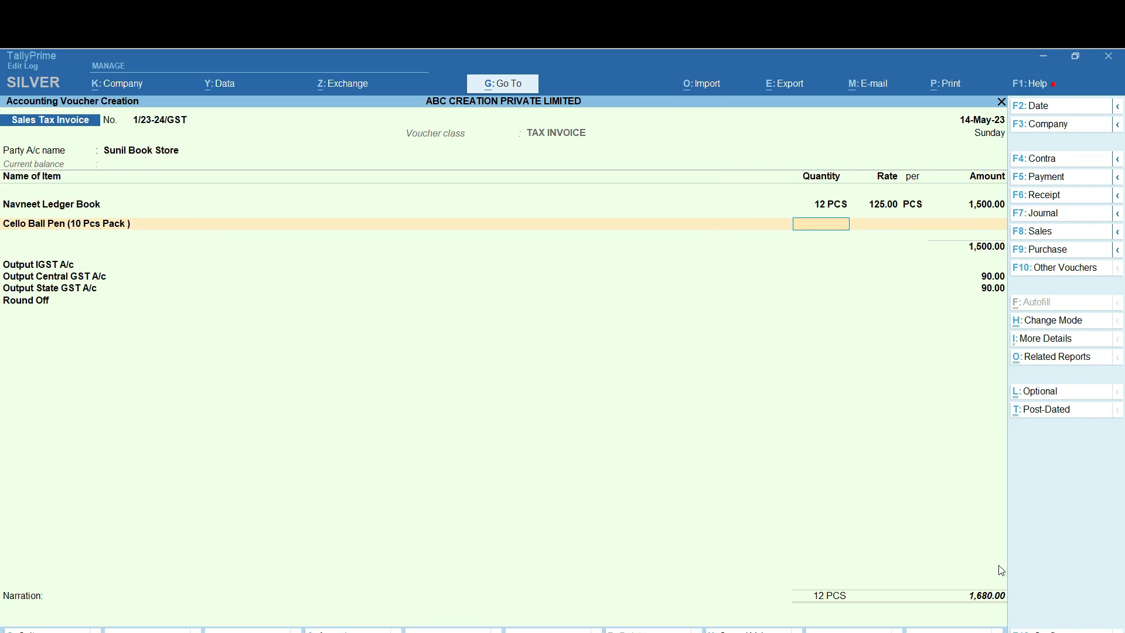
text(200)
key(Return)
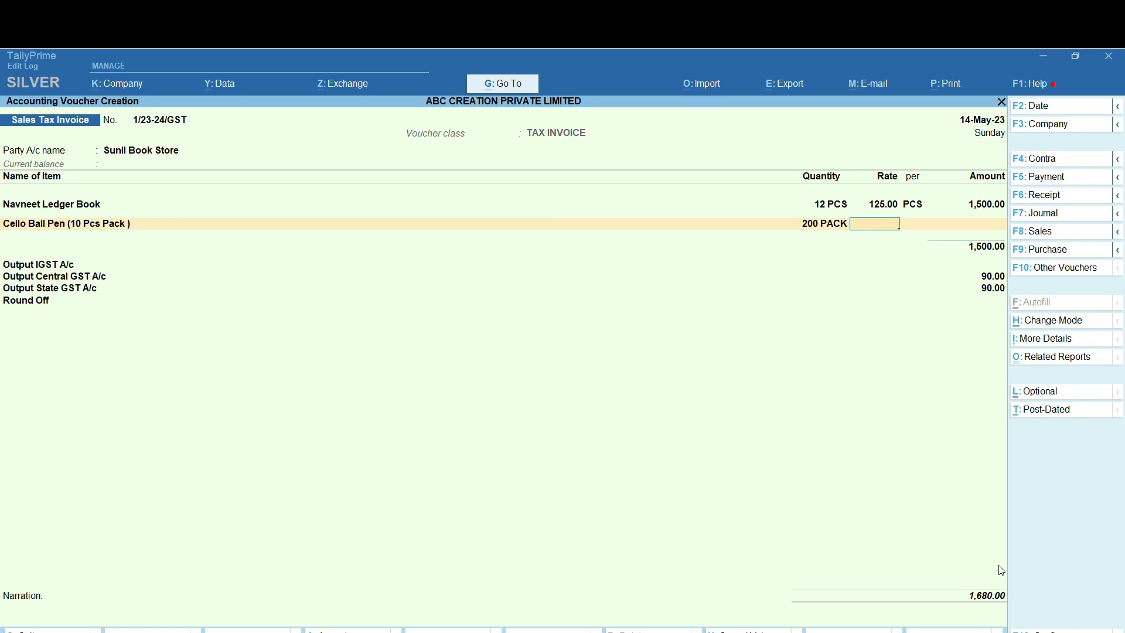
text(300)
key(Return)
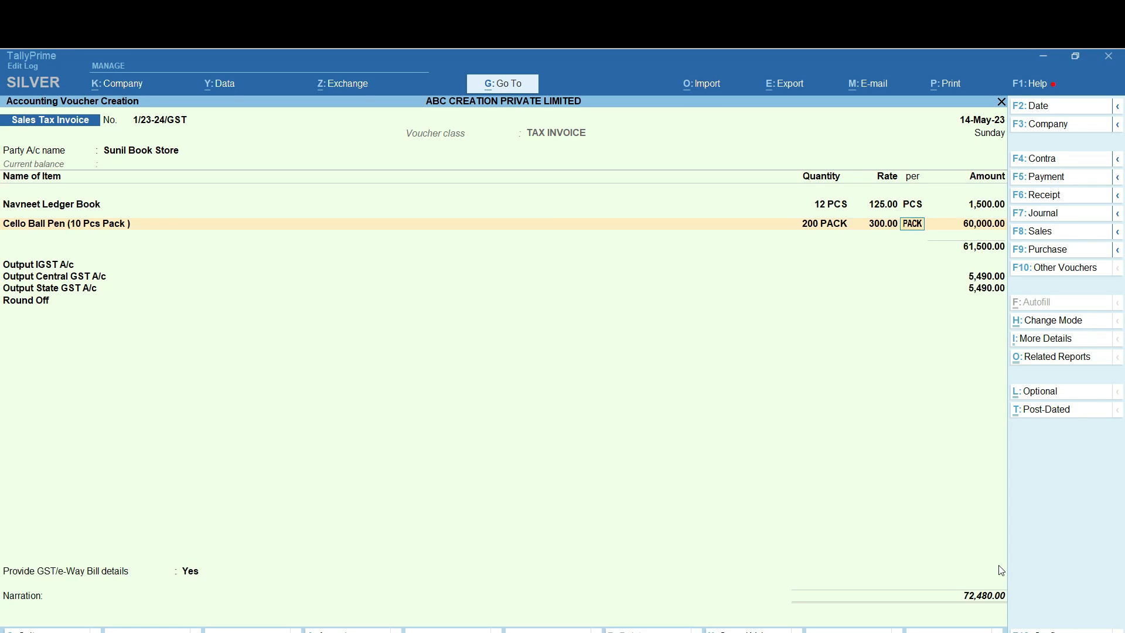
key(Return)
key(Return)
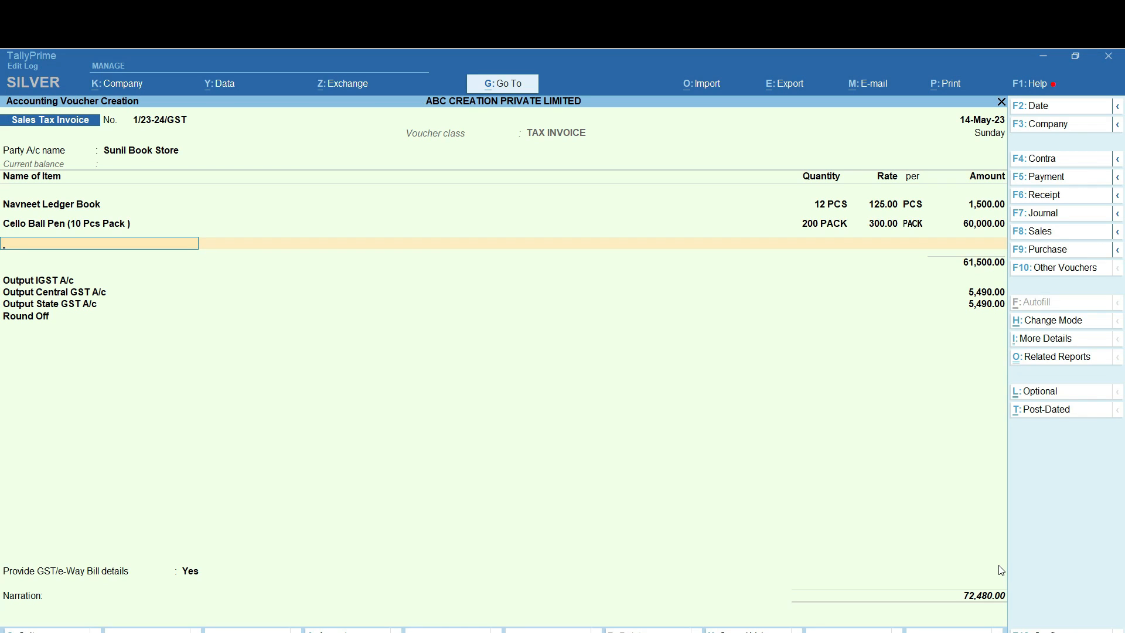
Add 100 pieces of Cello Ball Pen (1 Pcs) at a rate of 30
text(Ce)
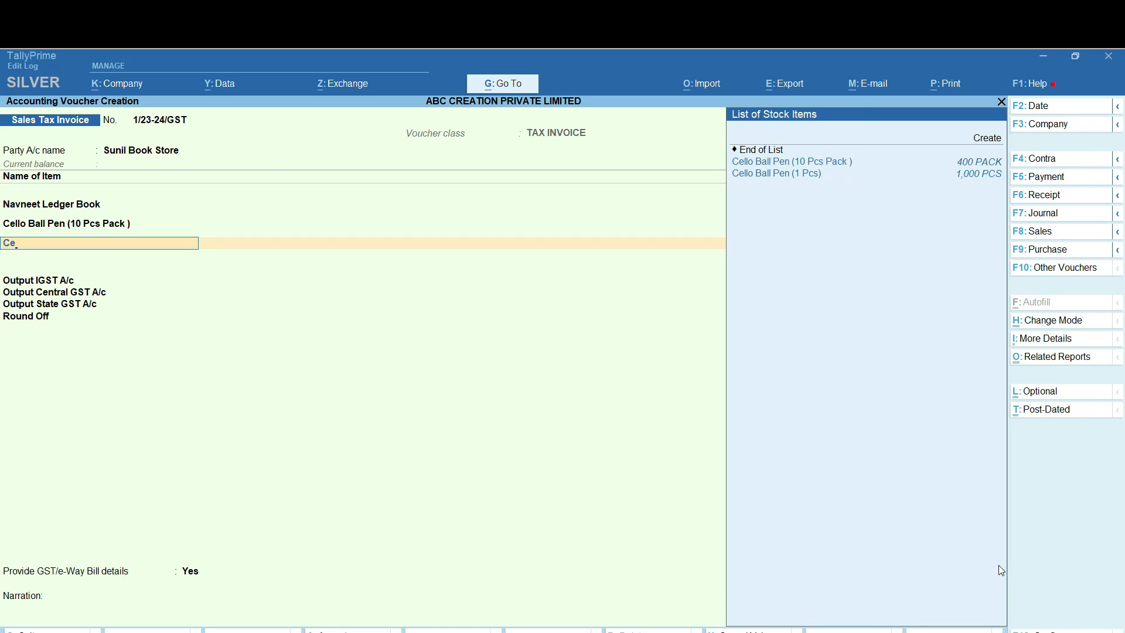
key(Down)
key(Return)
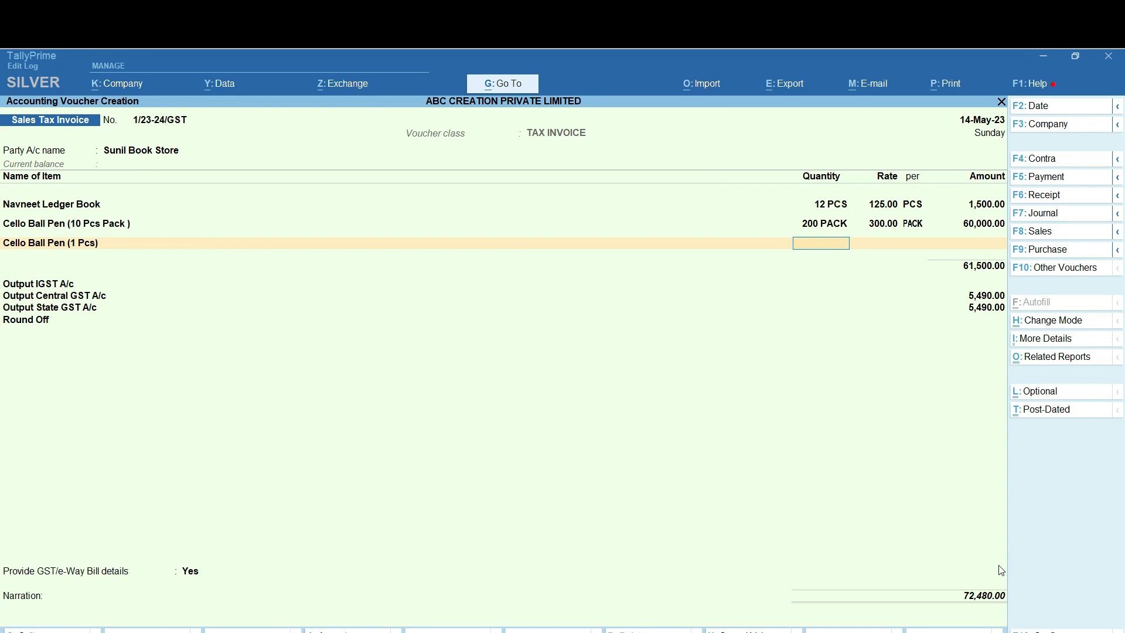
text(100)
key(Return)
text(30)
key(Return)
key(Return)
key(Return)
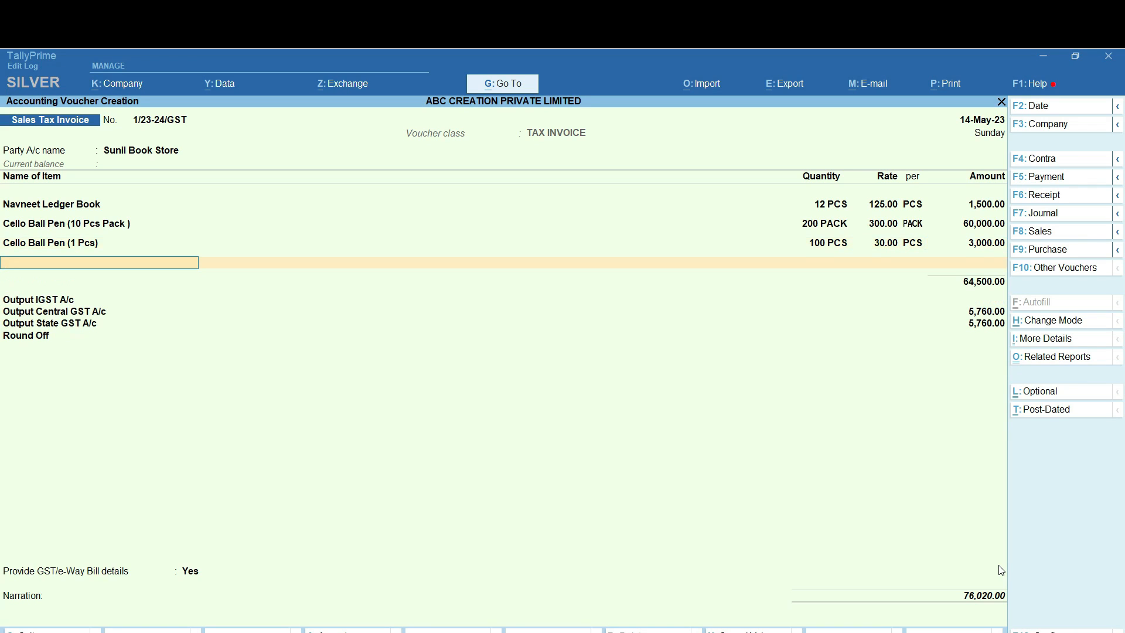
Add 100 Doms Erasers (1 Pcs) at the default rate of 5.00, amounting to 500.00
text(Dom)
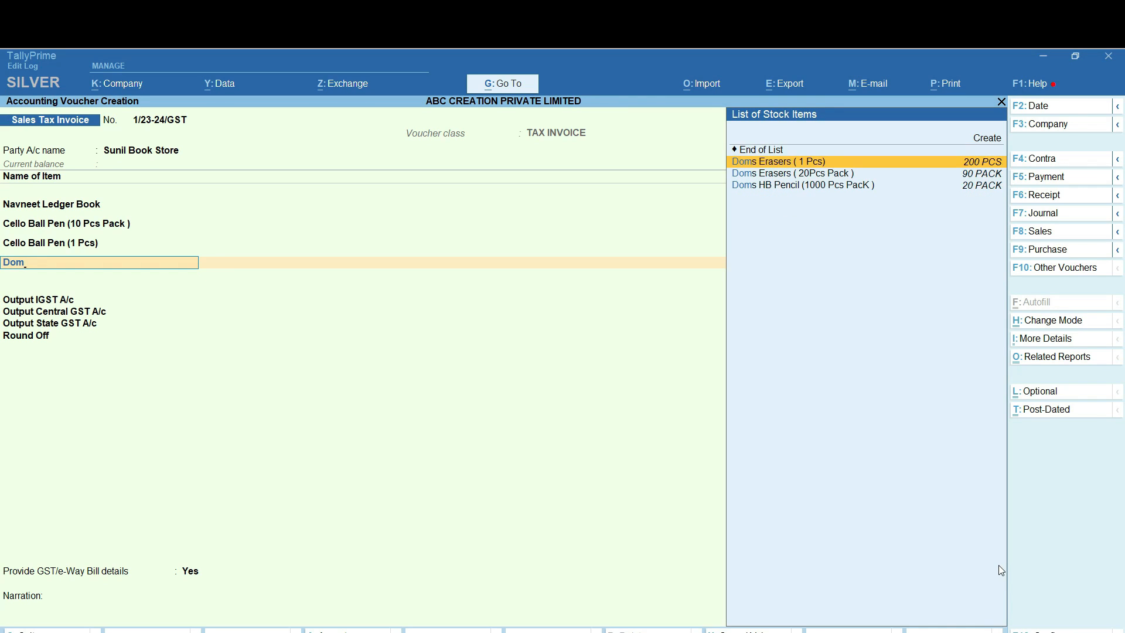
key(Return)
text(100)
key(Return)
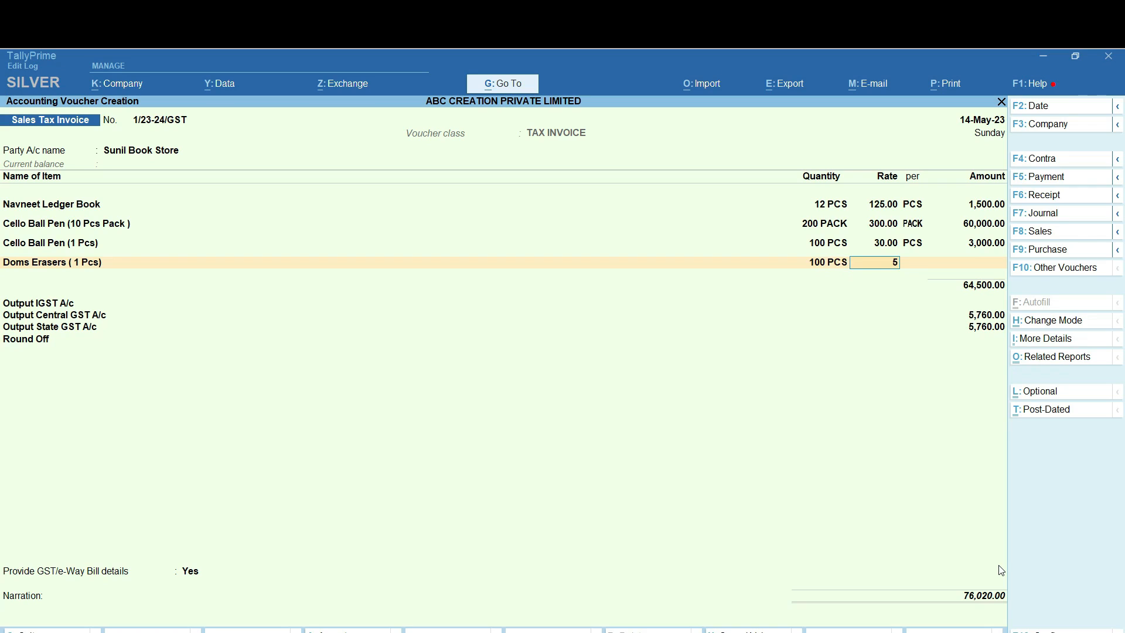
key(Return)
key(Return)
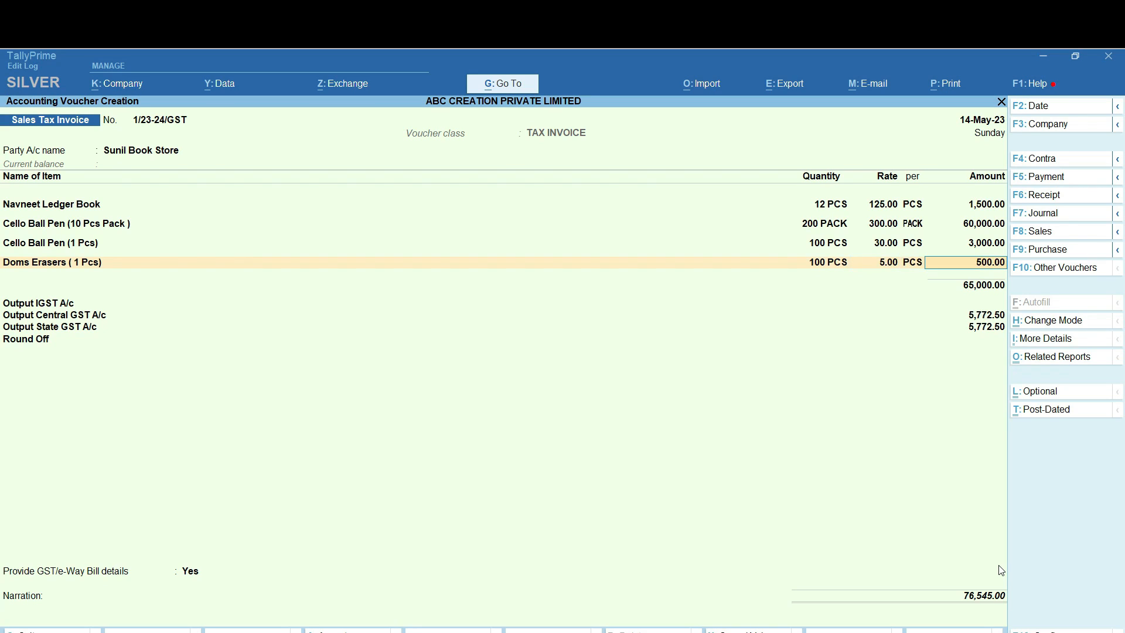
key(Return)
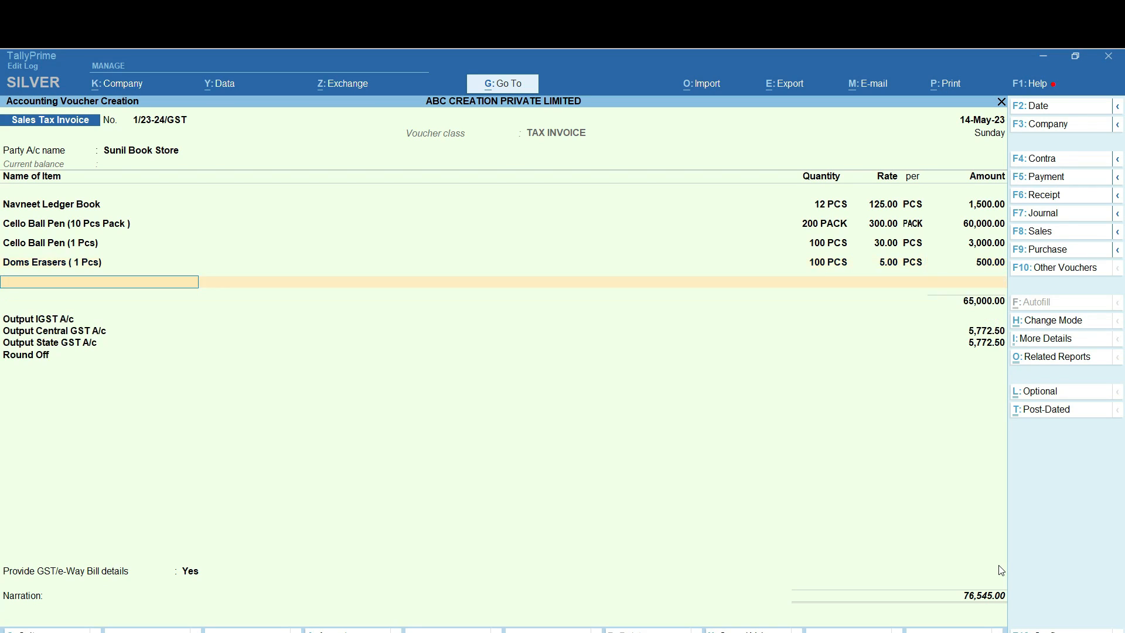
Add 200 packs of Box File at 300 and finish the item list
text(Box)
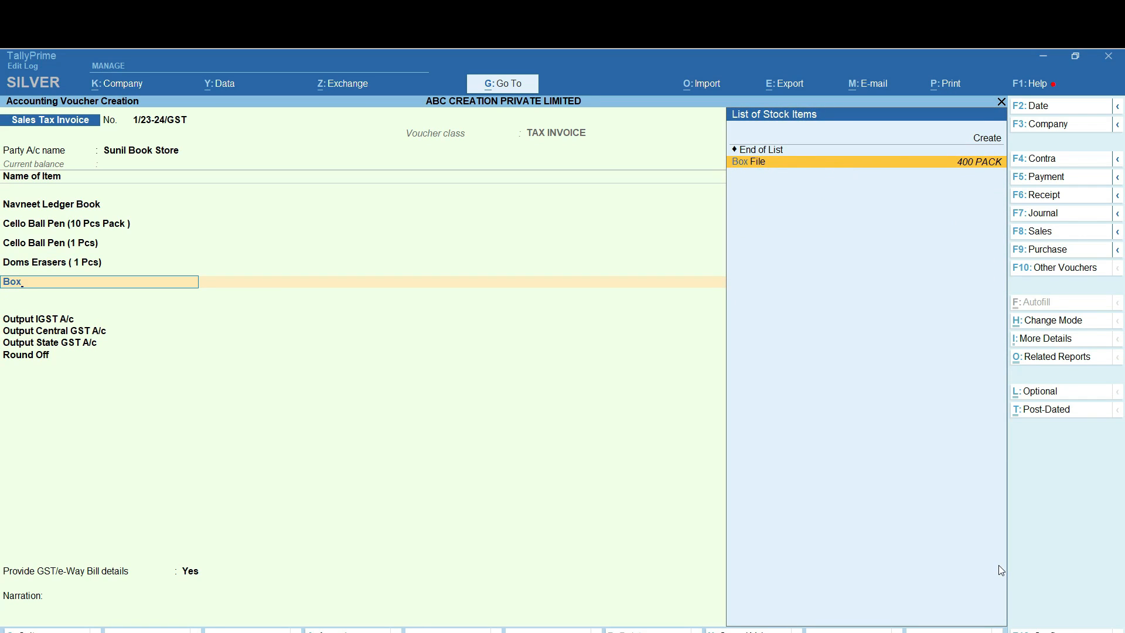
key(Return)
text(200)
key(Return)
text(300)
key(Return)
key(Return)
key(Return)
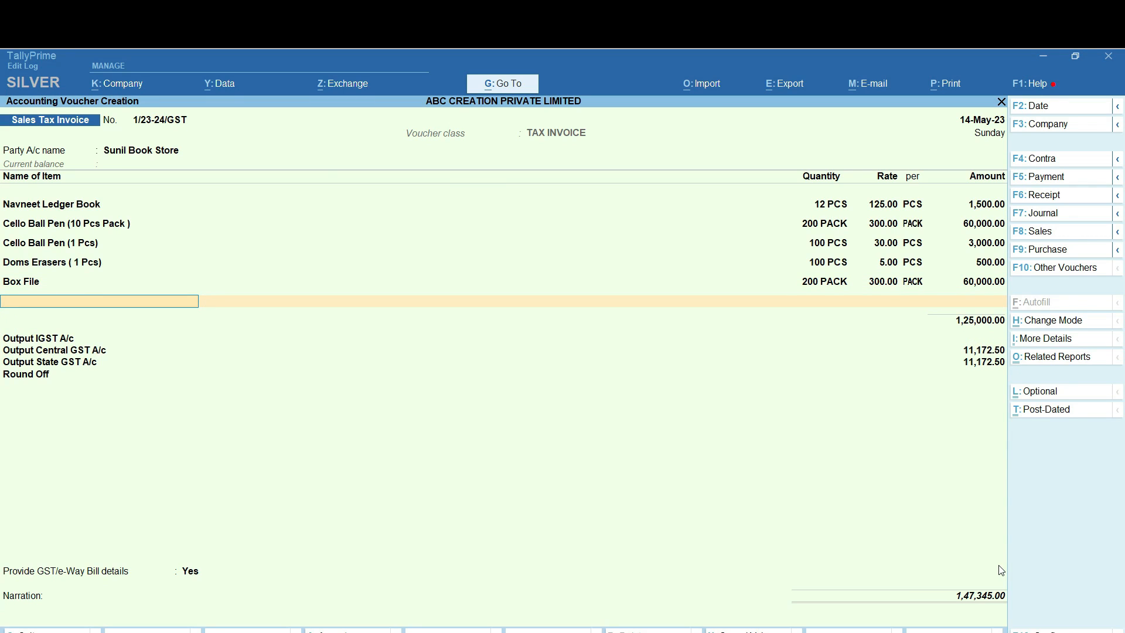
key(Return)
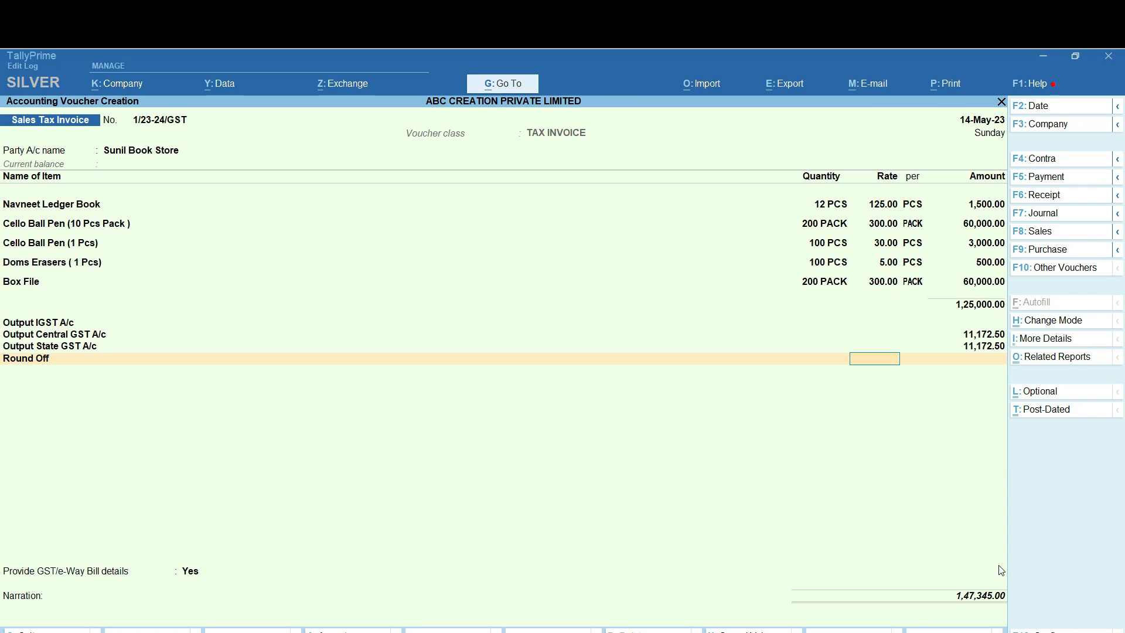
Skip round off and set Provide GST/e-Way Bill details to No
key(Return)
key(Return)
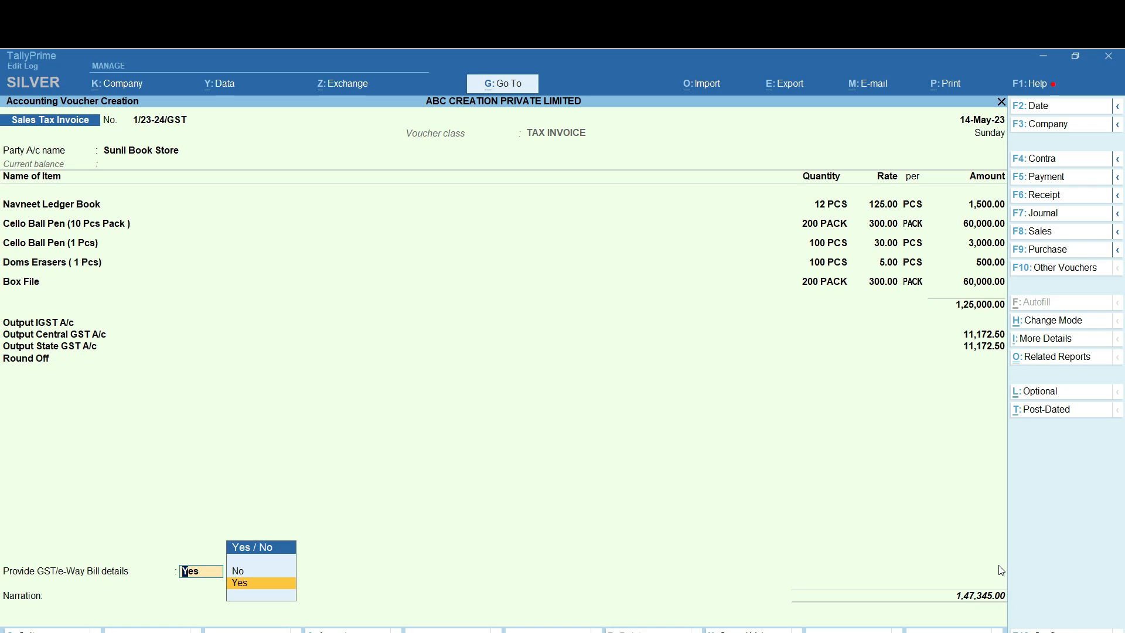
key(Up)
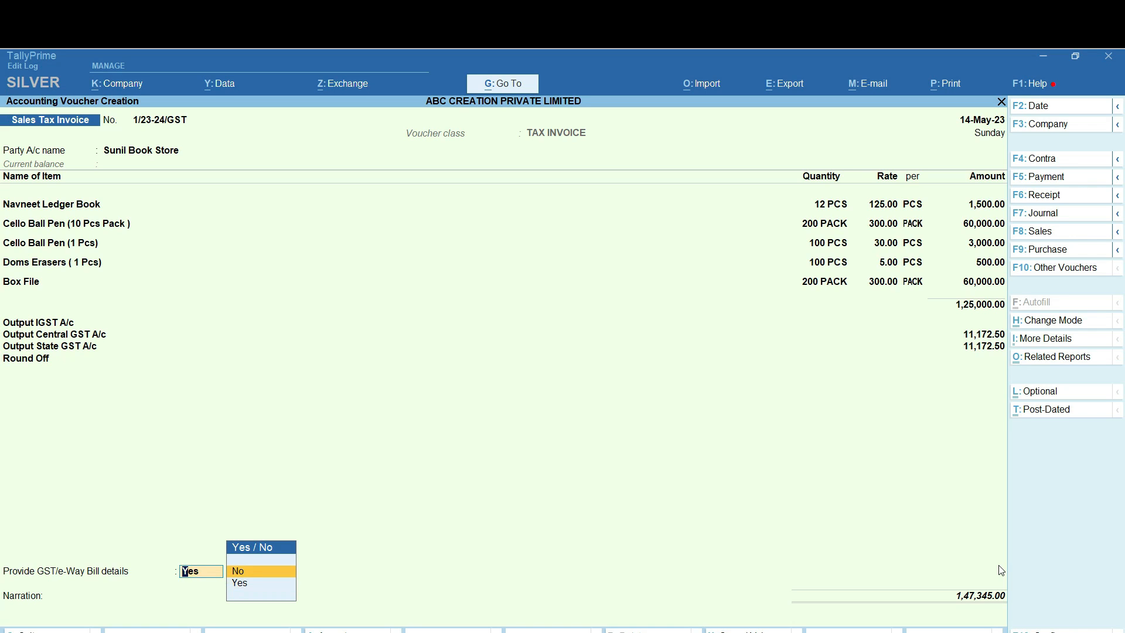
key(Return)
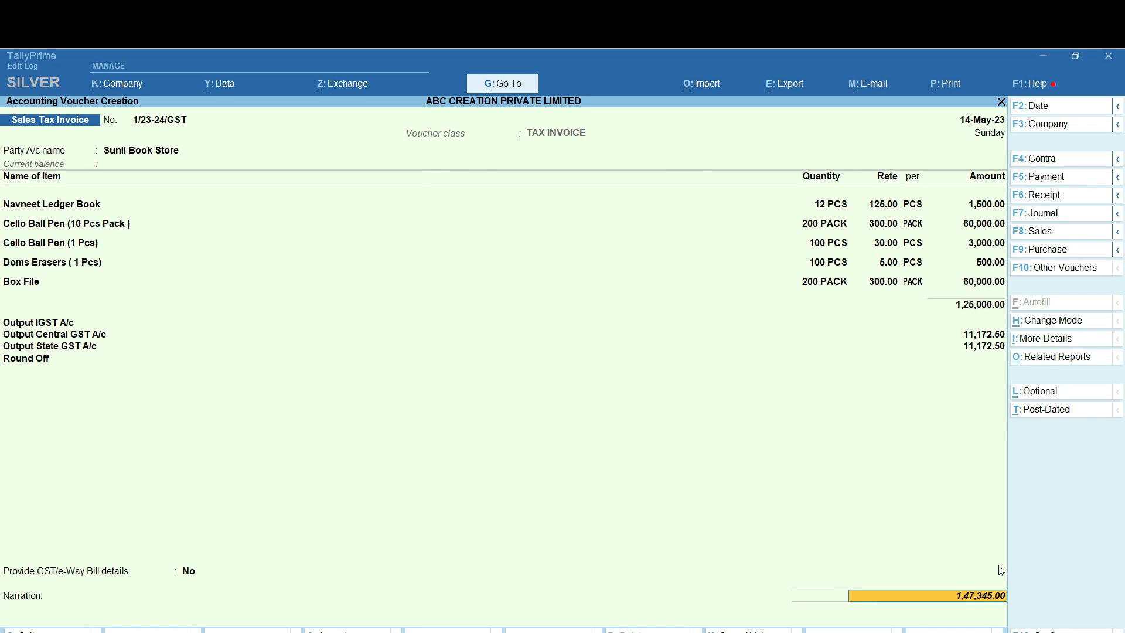
Record the 1,47,345.00 total as New Ref bill 1/23-24/GST, due in 10 days
key(Return)
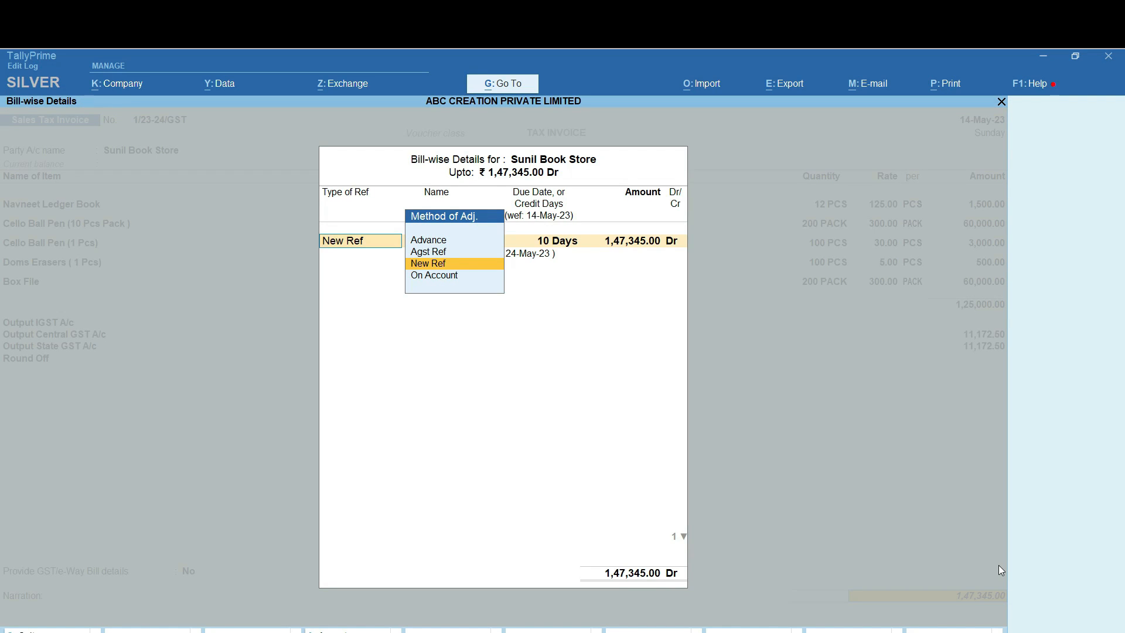
key(Return)
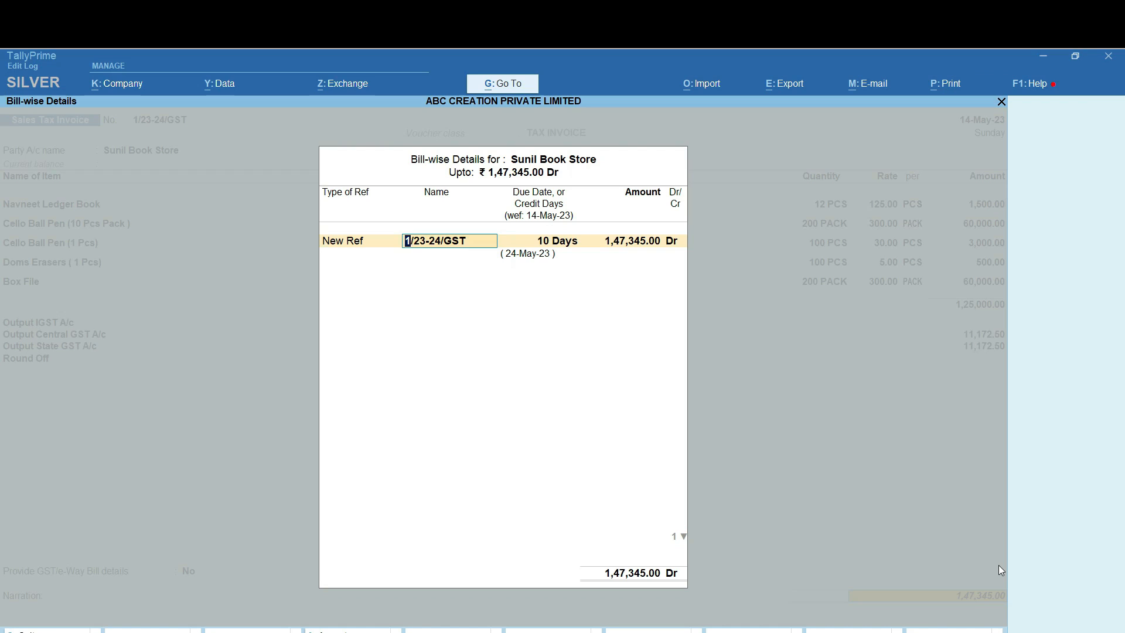
key(Return)
key(Return)
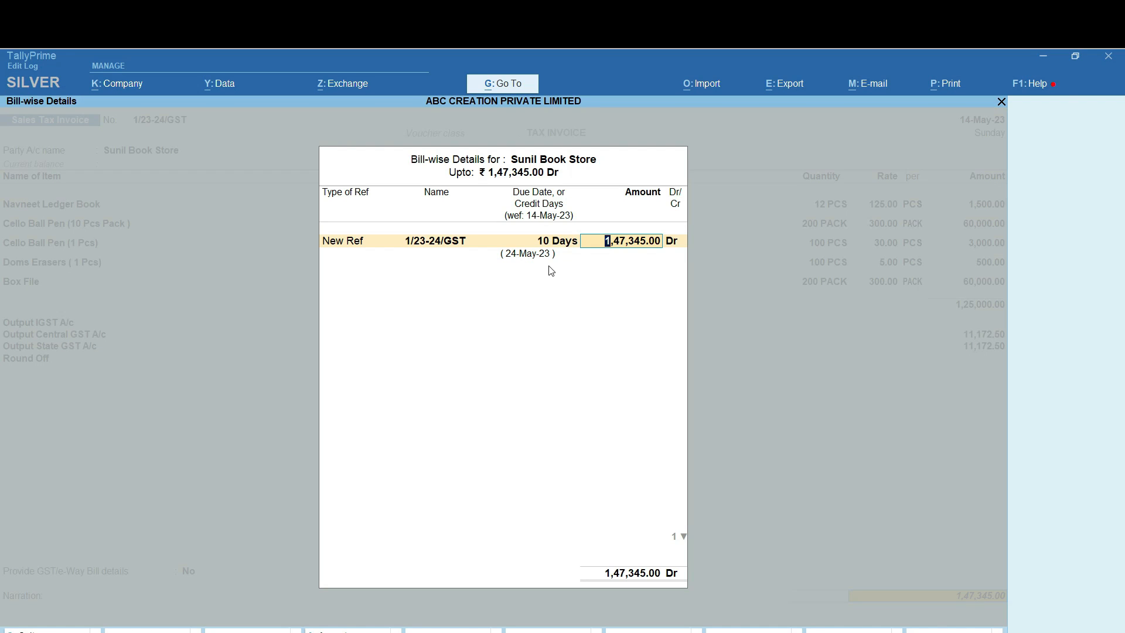
key(Return)
key(Return)
key(Return)
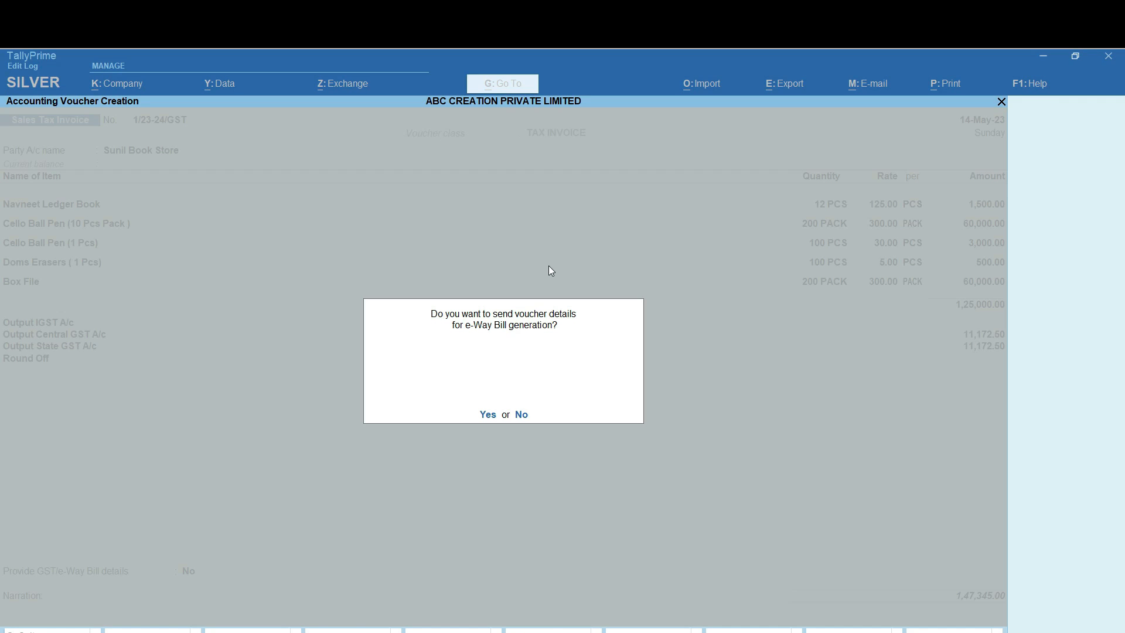
Decline sending e-Way Bill details so the invoice print options appear
key(n)
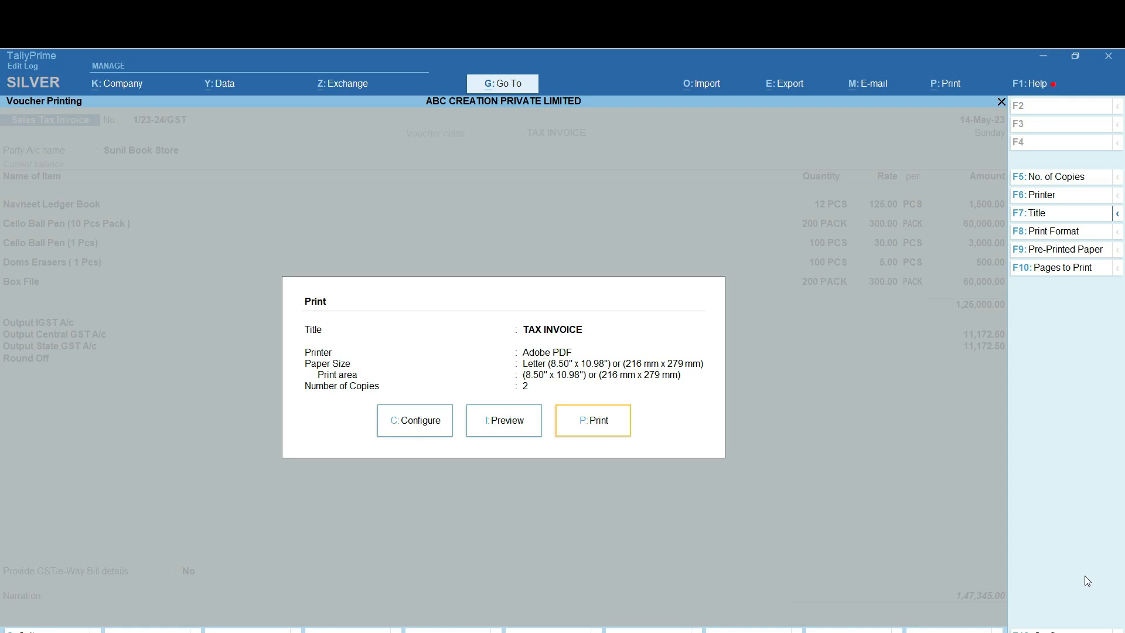
With 2 copies set, bring up the printer list showing Adobe PDF selected
click(1052, 198)
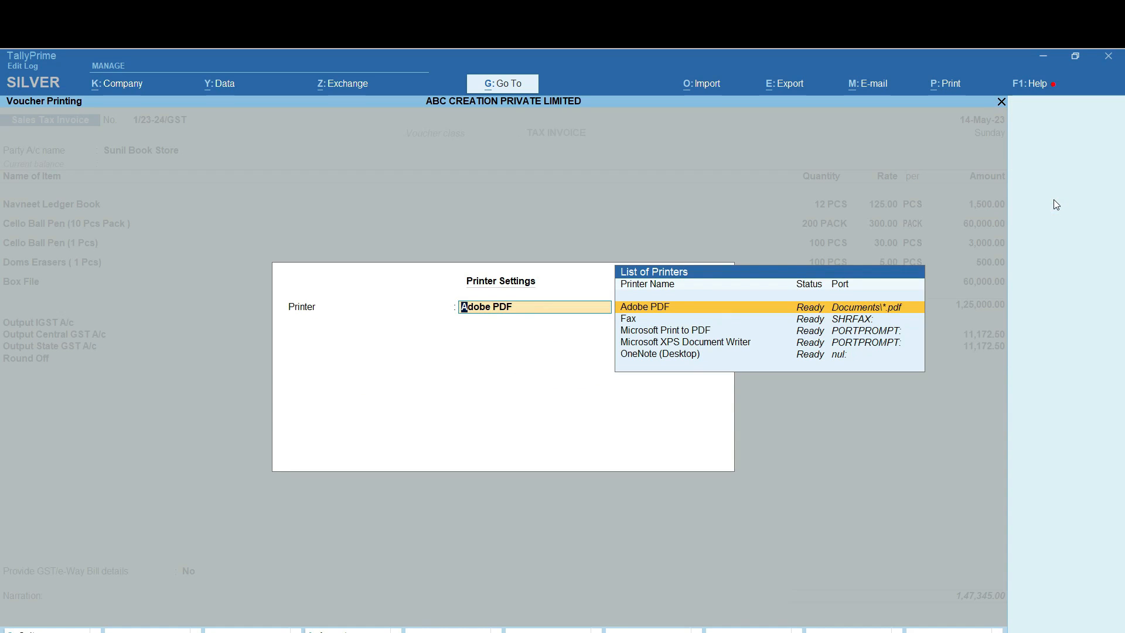
Change the Adobe PDF page size from Letter to A4 and confirm
key(Return)
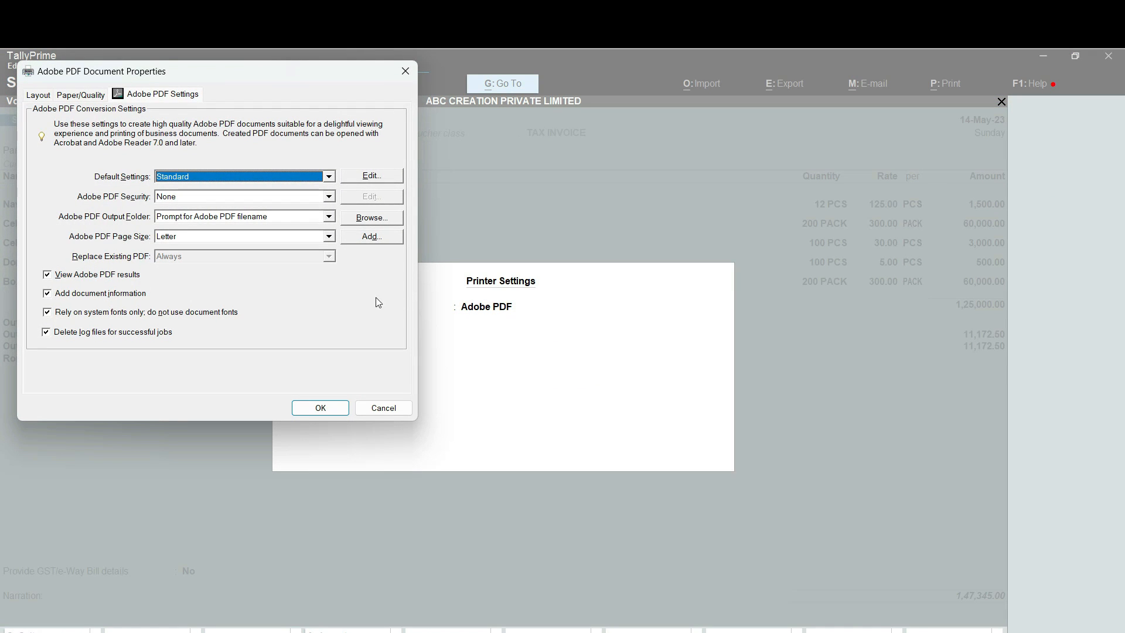
click(330, 236)
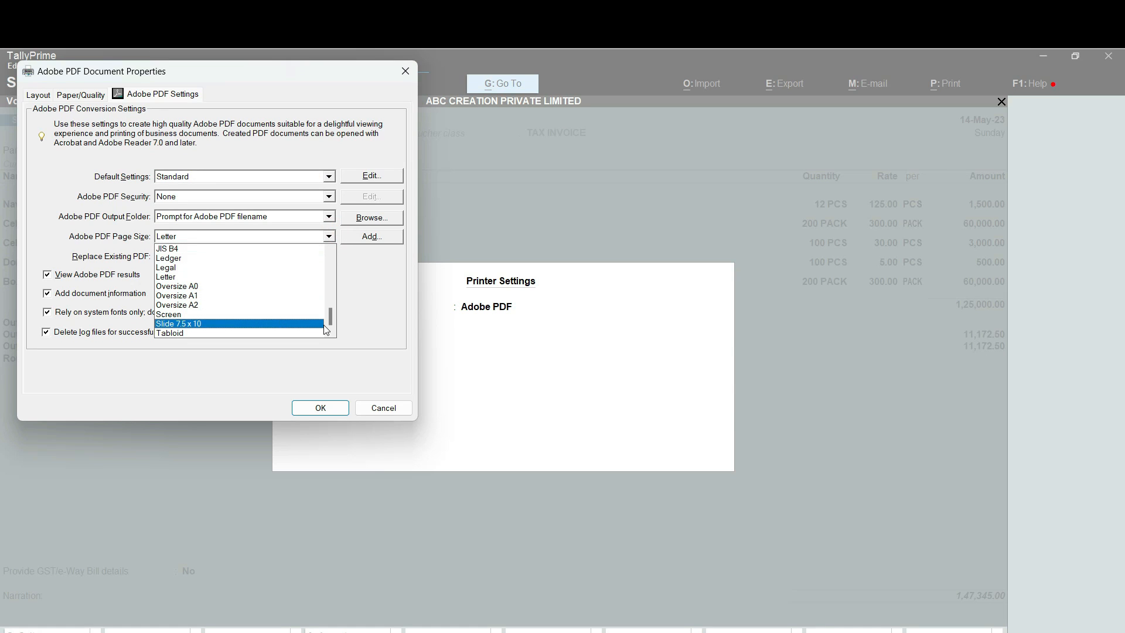
scroll(332, 310, up, 3)
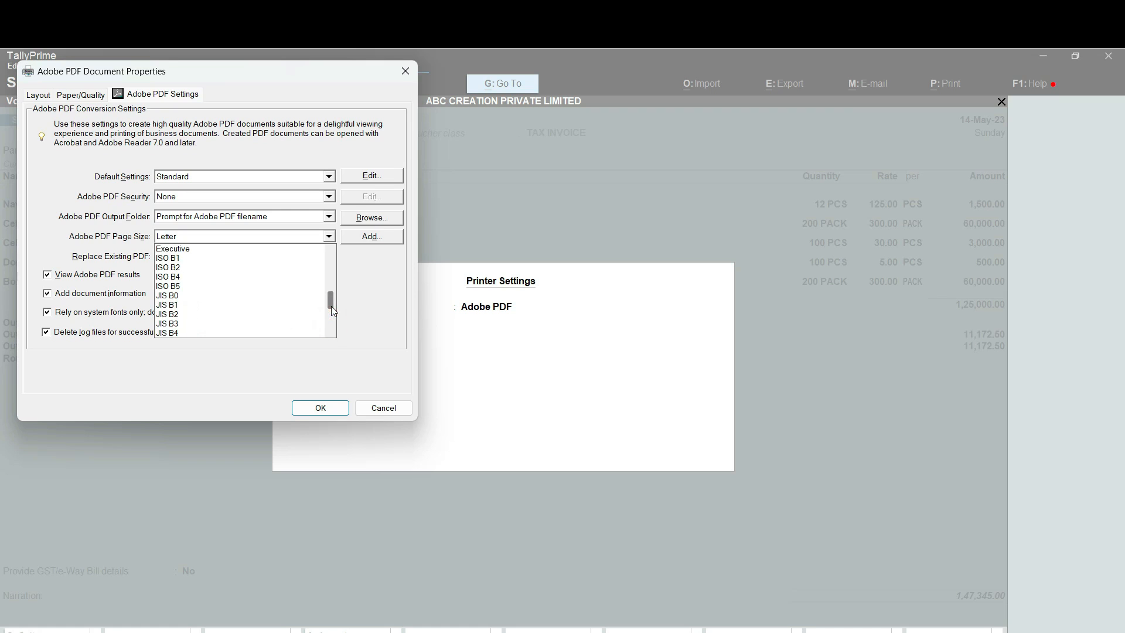
drag(331, 306, 325, 274)
click(296, 290)
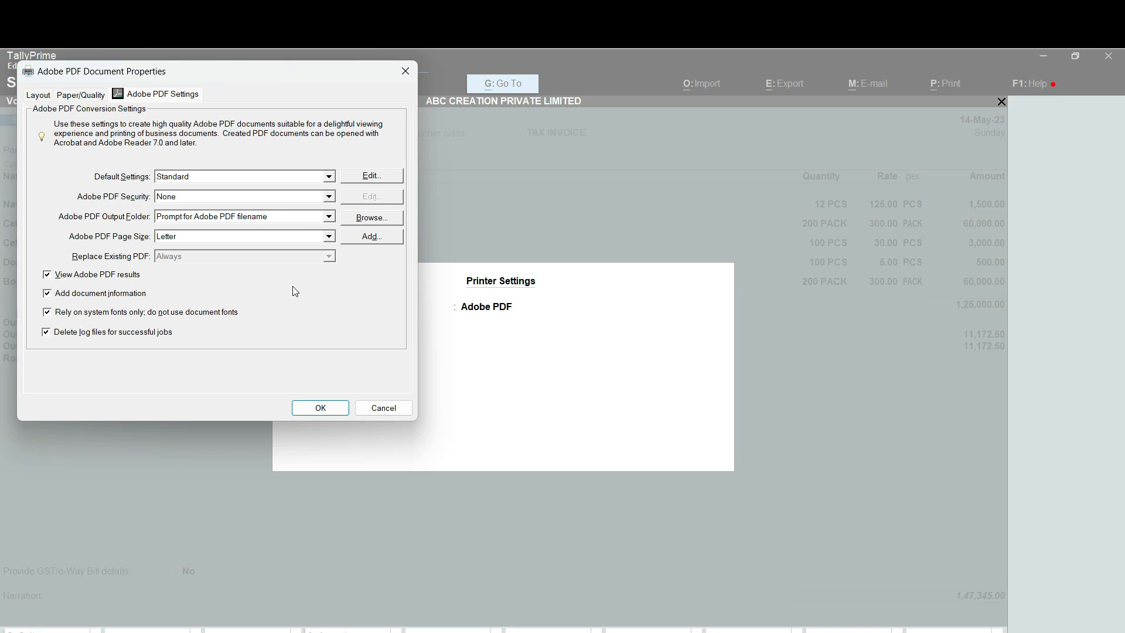
click(314, 412)
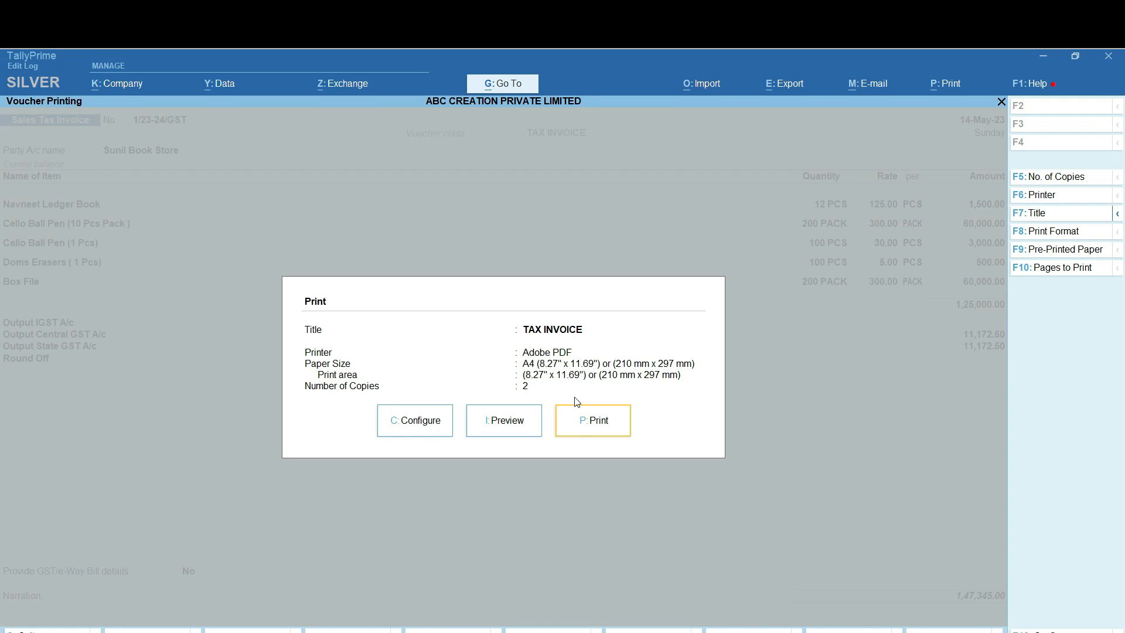
Preview the invoice, then save it as 'Accounting Voucher Display' PDF on the Desktop, replacing the old file
click(509, 422)
key(Escape)
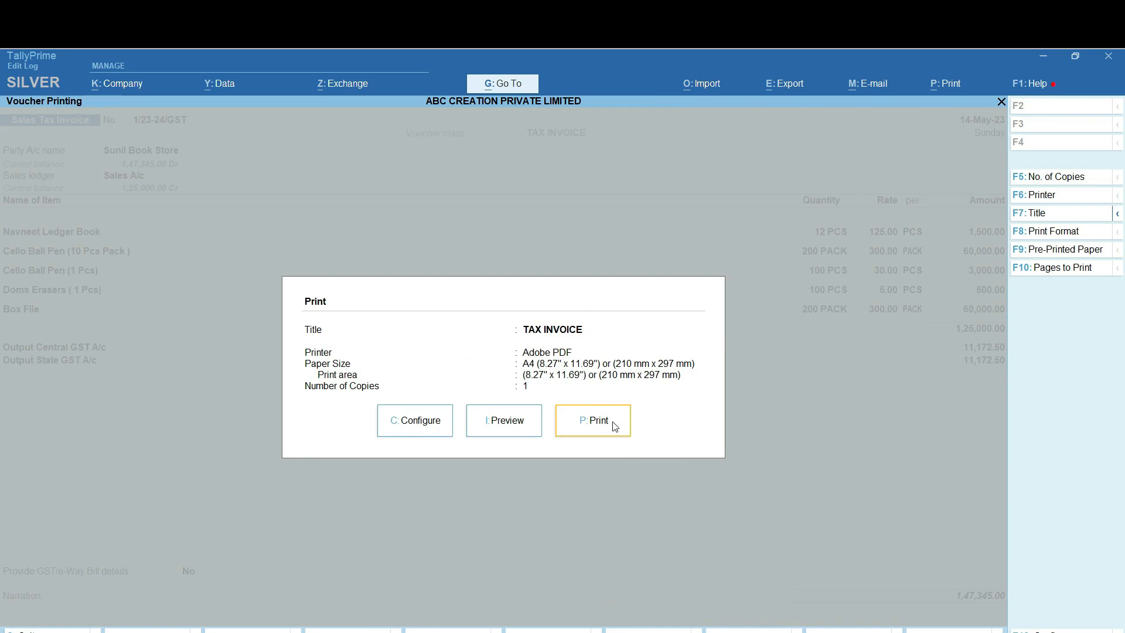
click(607, 421)
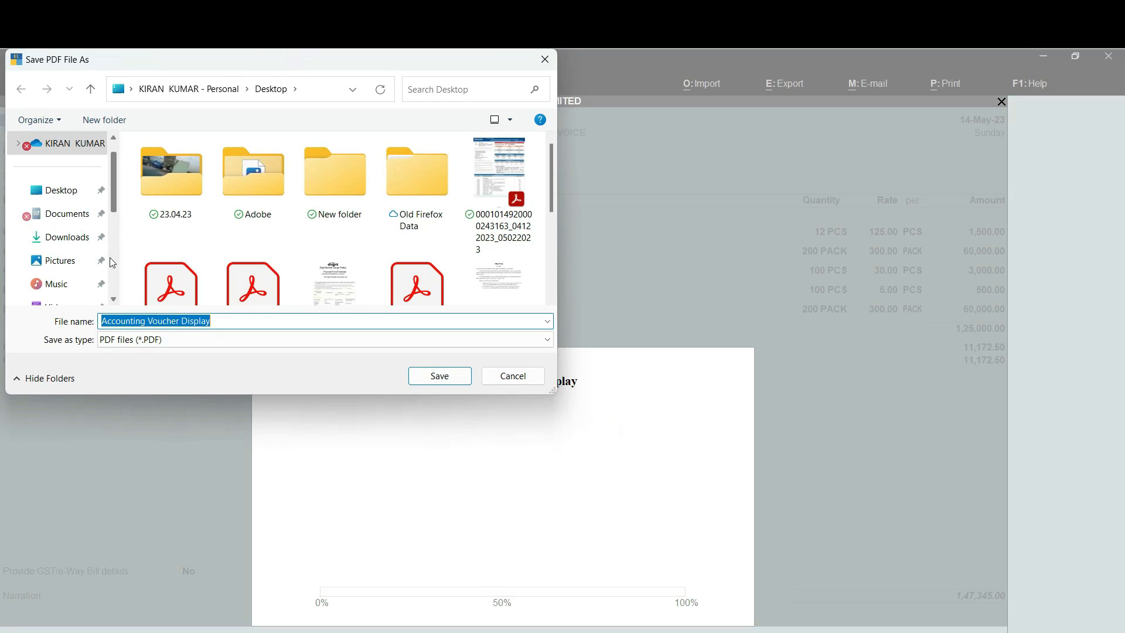
click(76, 195)
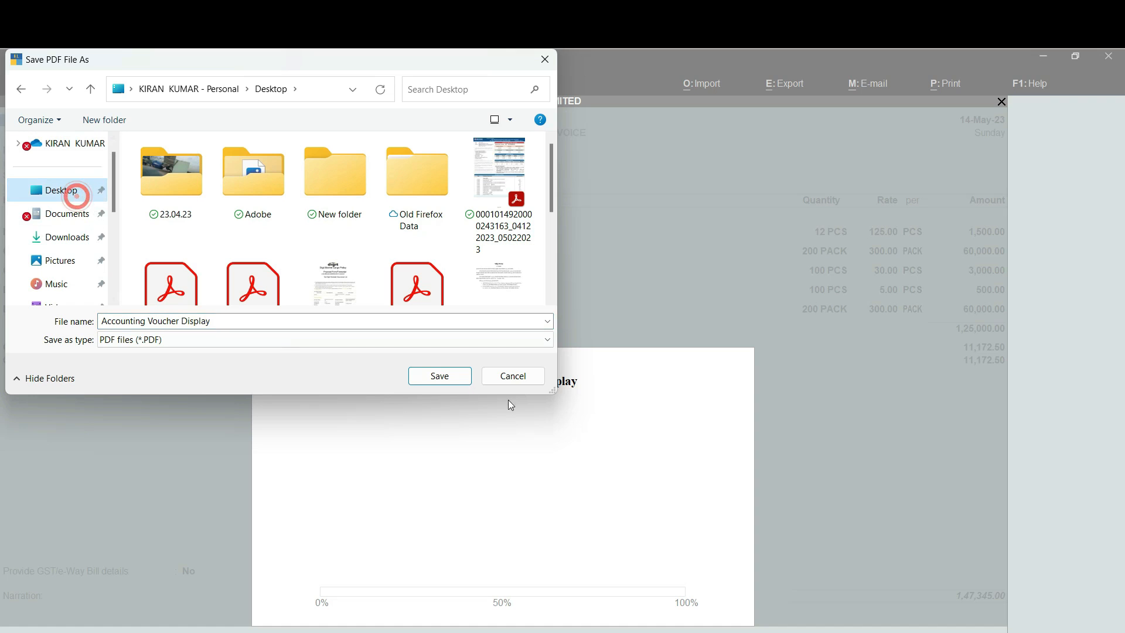
click(427, 372)
click(591, 357)
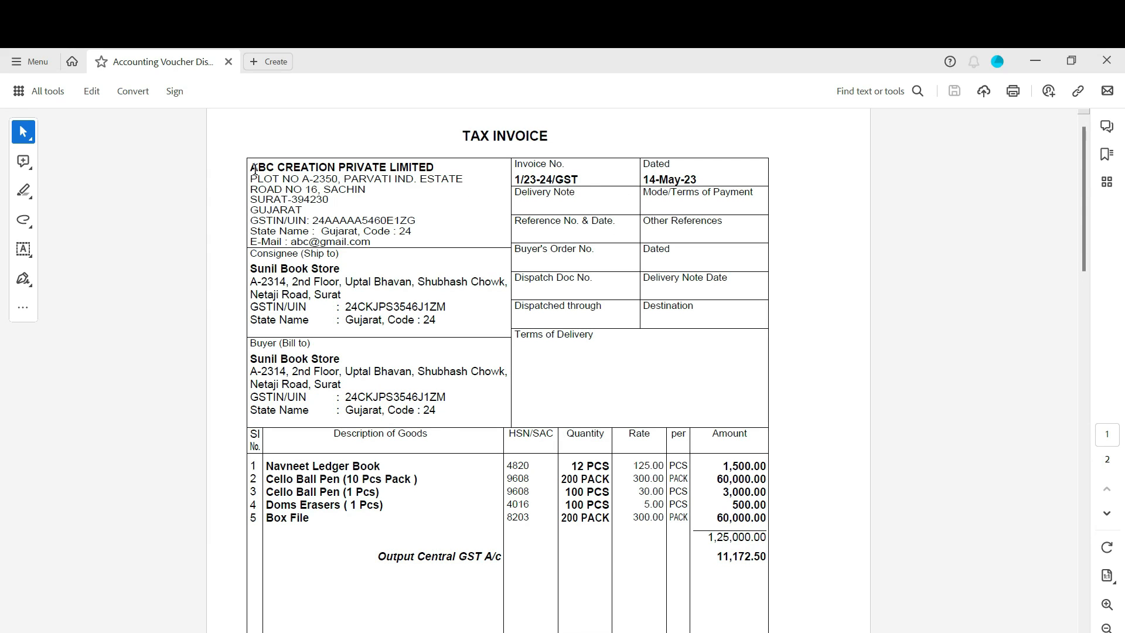
Highlight the seller address, then point out the consignee name, state, GSTIN and buyer address
drag(254, 170, 436, 244)
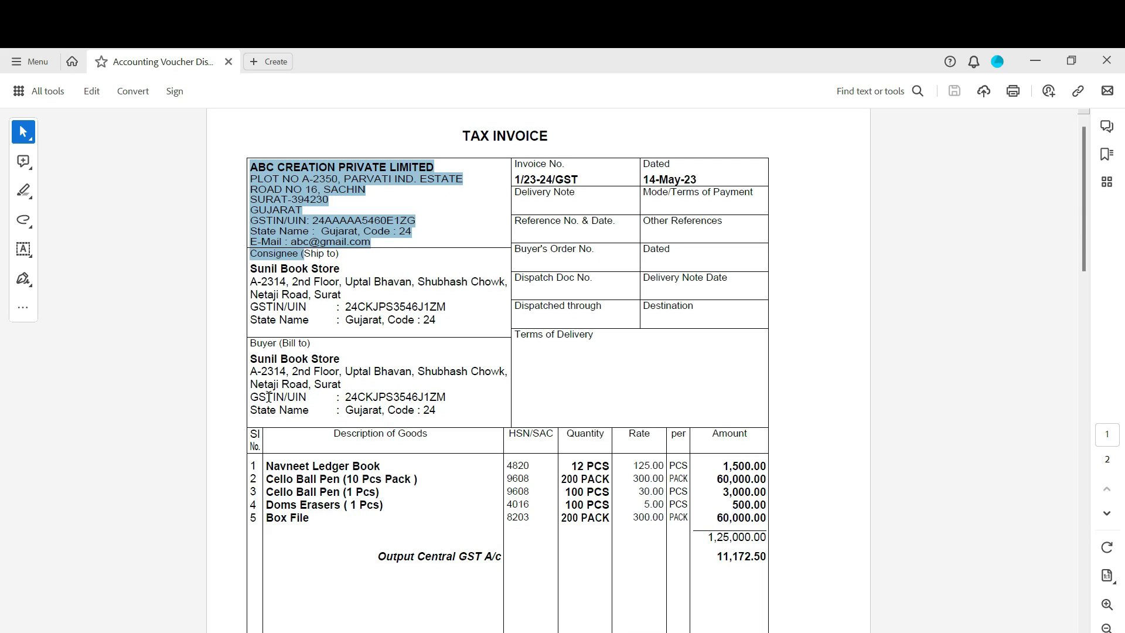
click(380, 264)
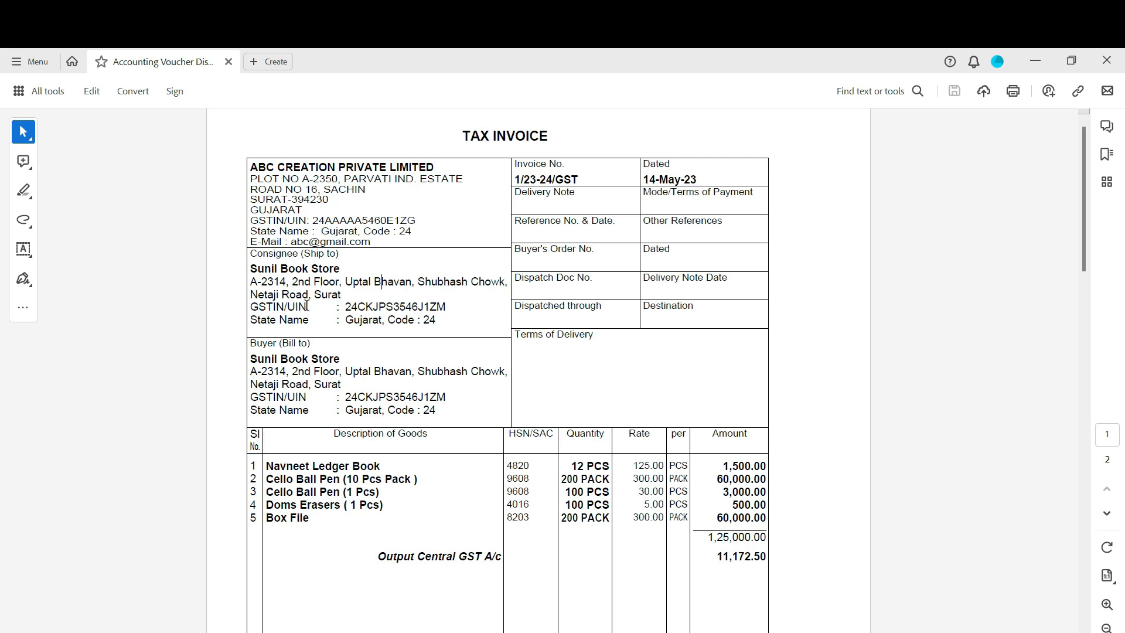
click(297, 275)
click(350, 315)
click(293, 385)
click(293, 385)
click(302, 307)
click(303, 366)
click(334, 308)
click(324, 258)
click(317, 386)
click(323, 388)
drag(251, 270, 434, 329)
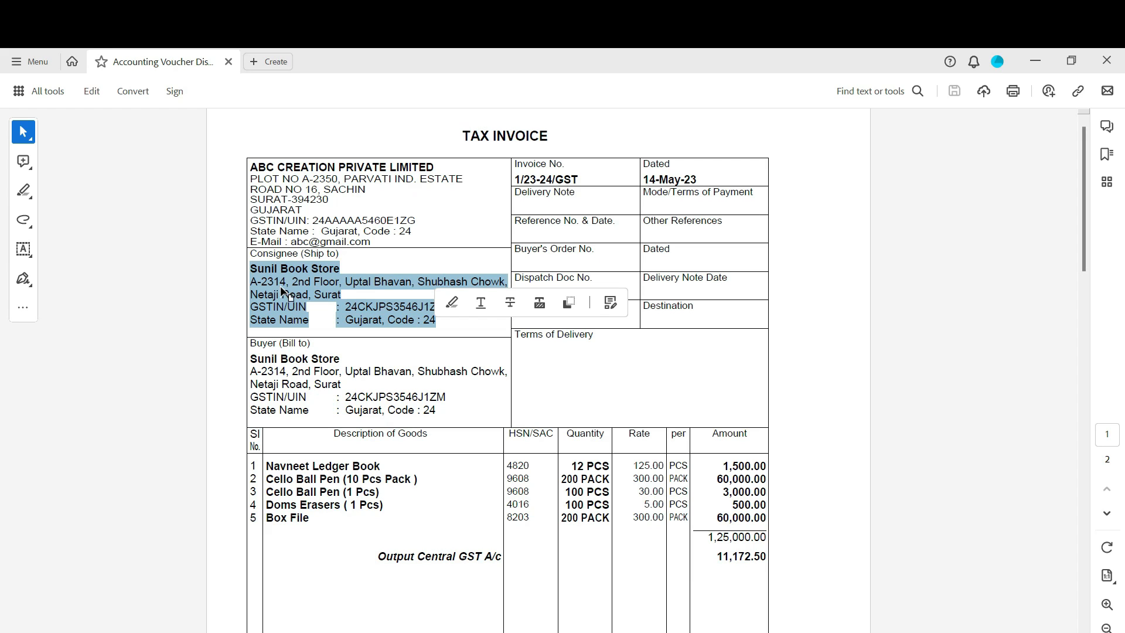
click(435, 359)
click(311, 286)
click(300, 370)
click(299, 275)
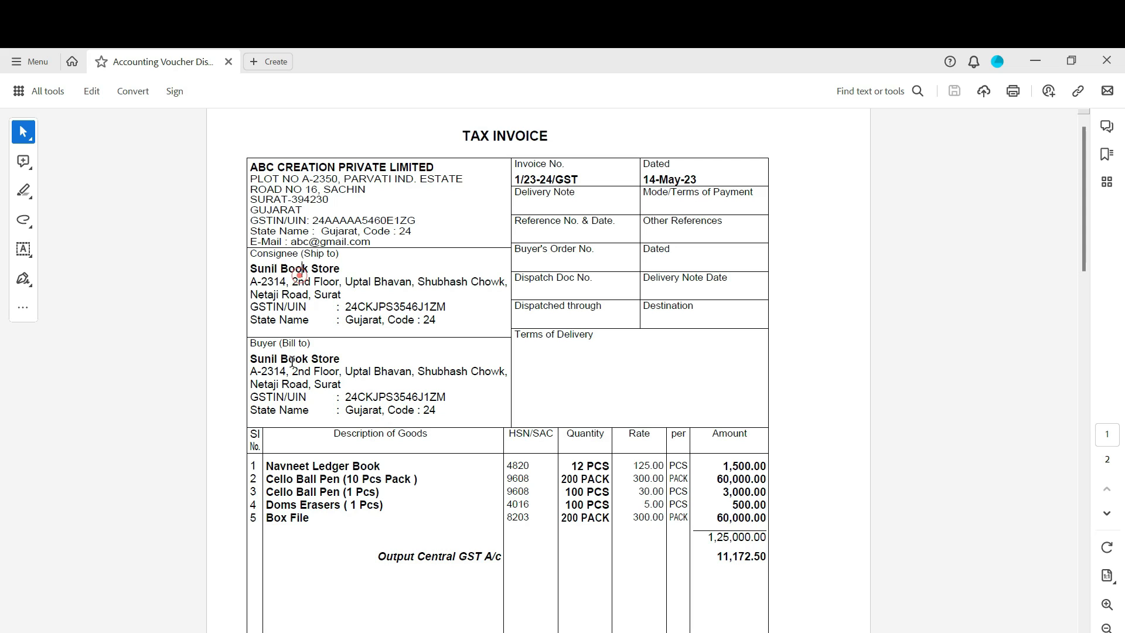
click(292, 375)
click(306, 287)
click(304, 372)
click(306, 291)
click(303, 359)
click(313, 286)
click(308, 381)
click(289, 269)
click(299, 373)
Select the tax summary Total row figures of 1,25,000.00 and 11,172.50 on page 2
scroll(314, 410, down, 15)
scroll(314, 405, up, 1)
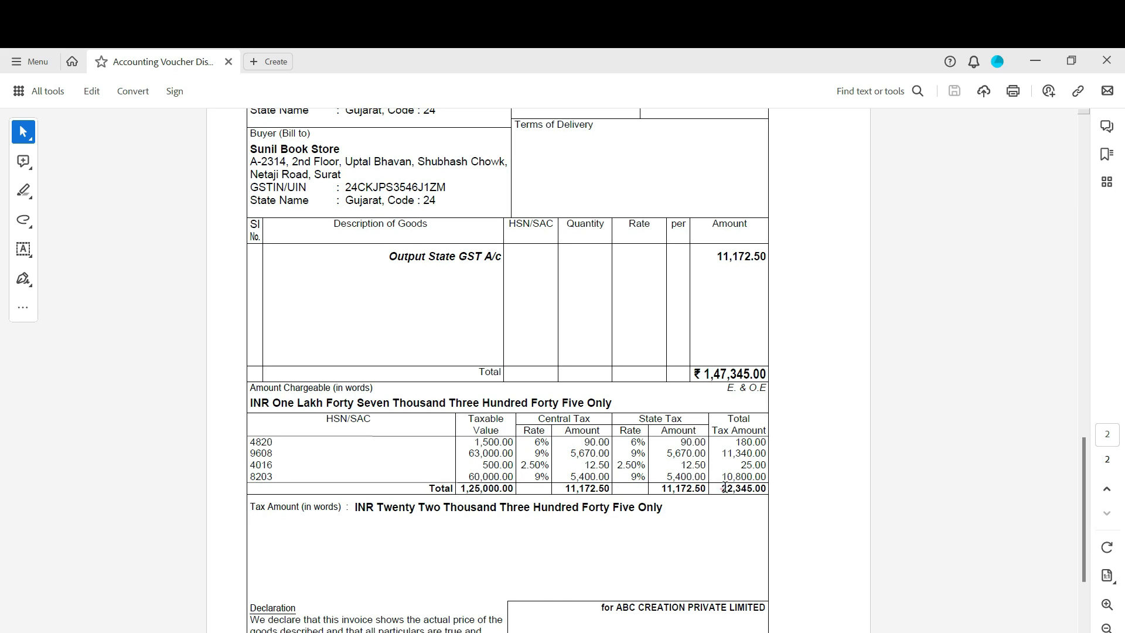
drag(725, 488, 756, 478)
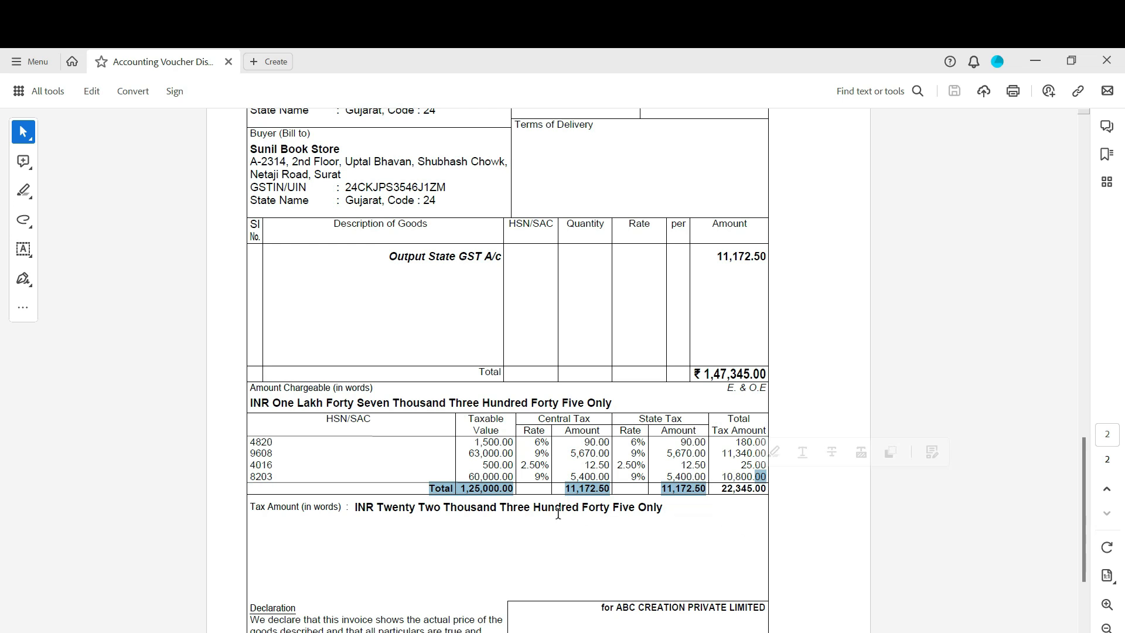
Scroll through both pages of the invoice PDF to review it
scroll(597, 518, down, 3)
scroll(596, 517, up, 6)
scroll(596, 518, up, 10)
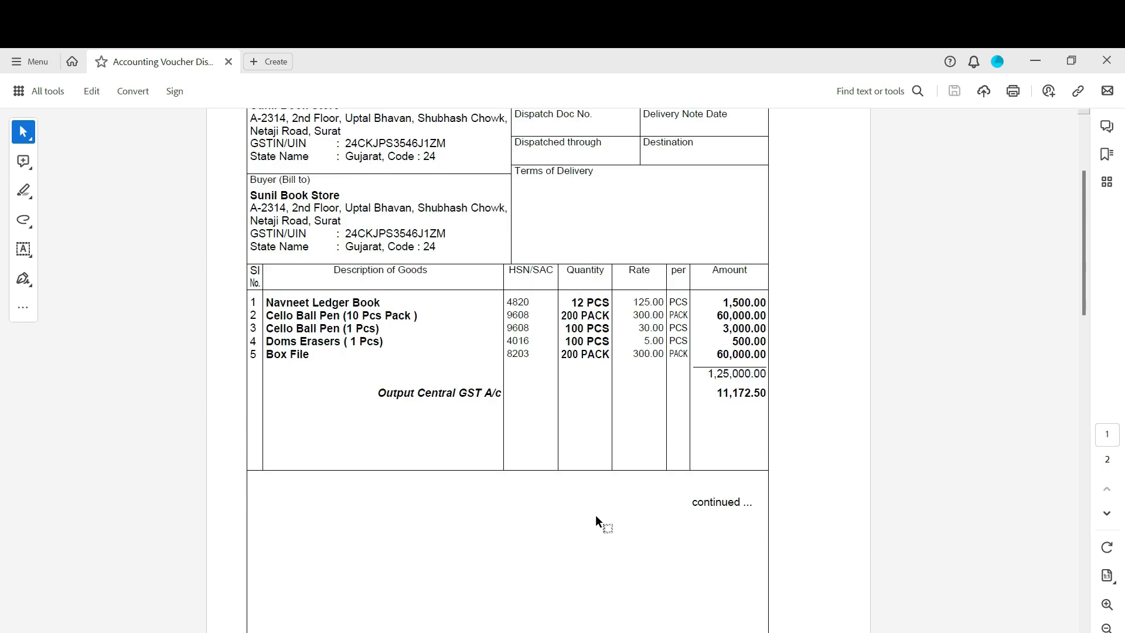
scroll(597, 515, up, 4)
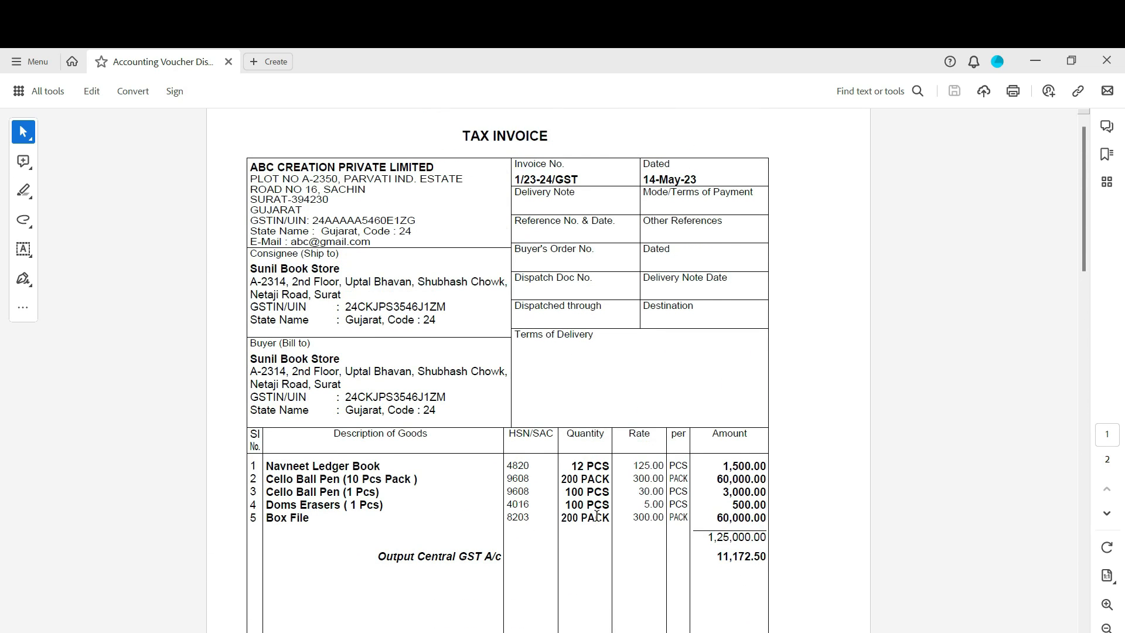
scroll(596, 516, down, 8)
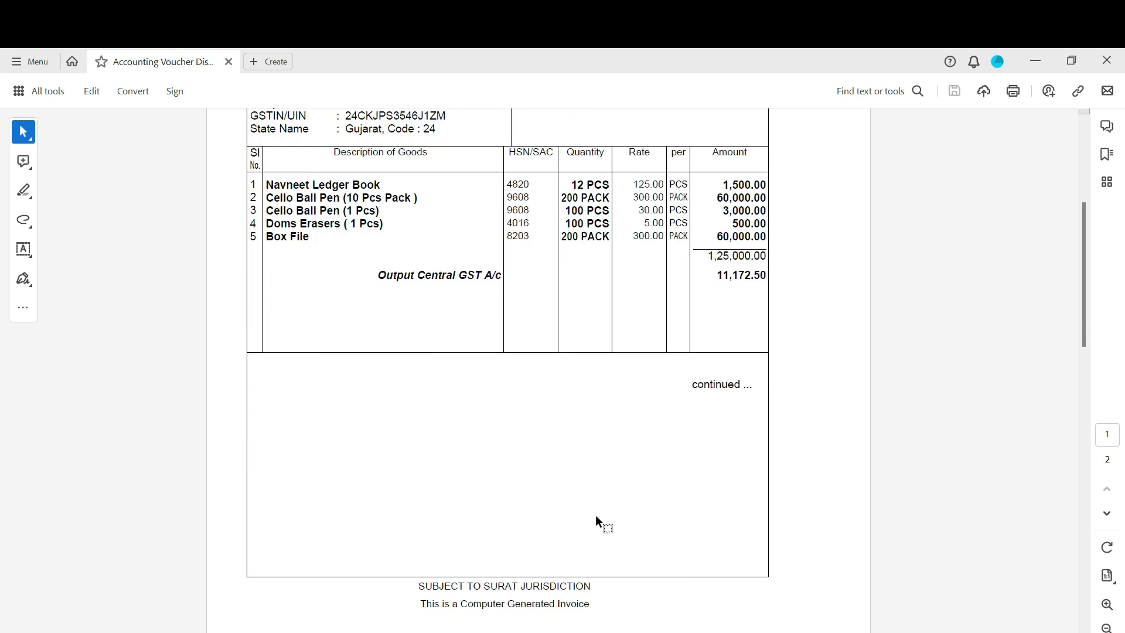
scroll(596, 516, down, 10)
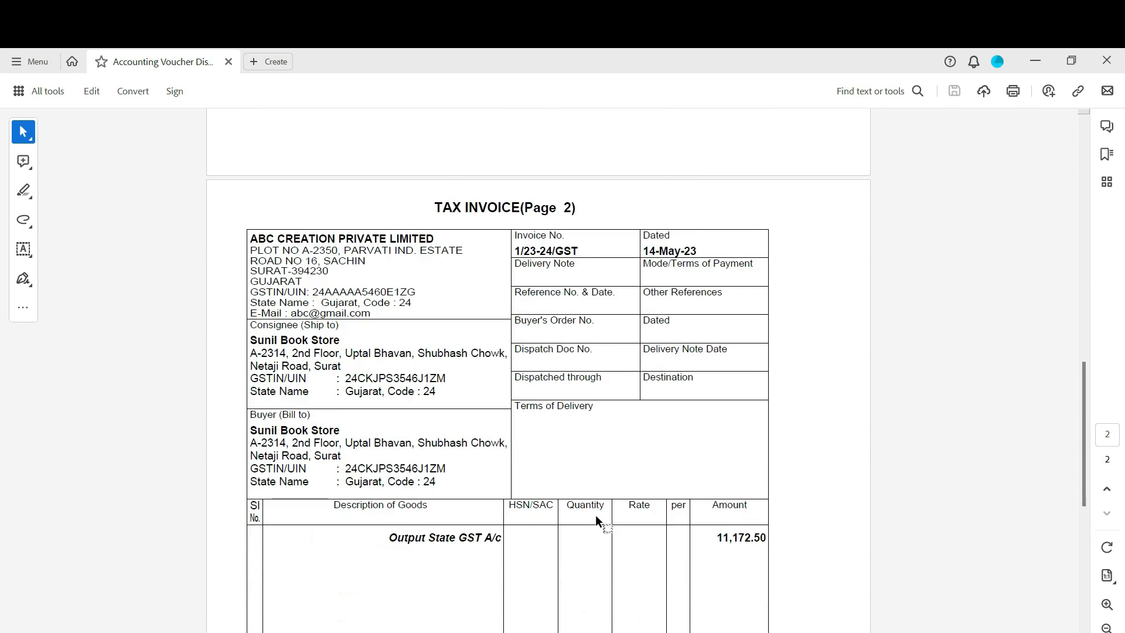
scroll(596, 516, down, 1)
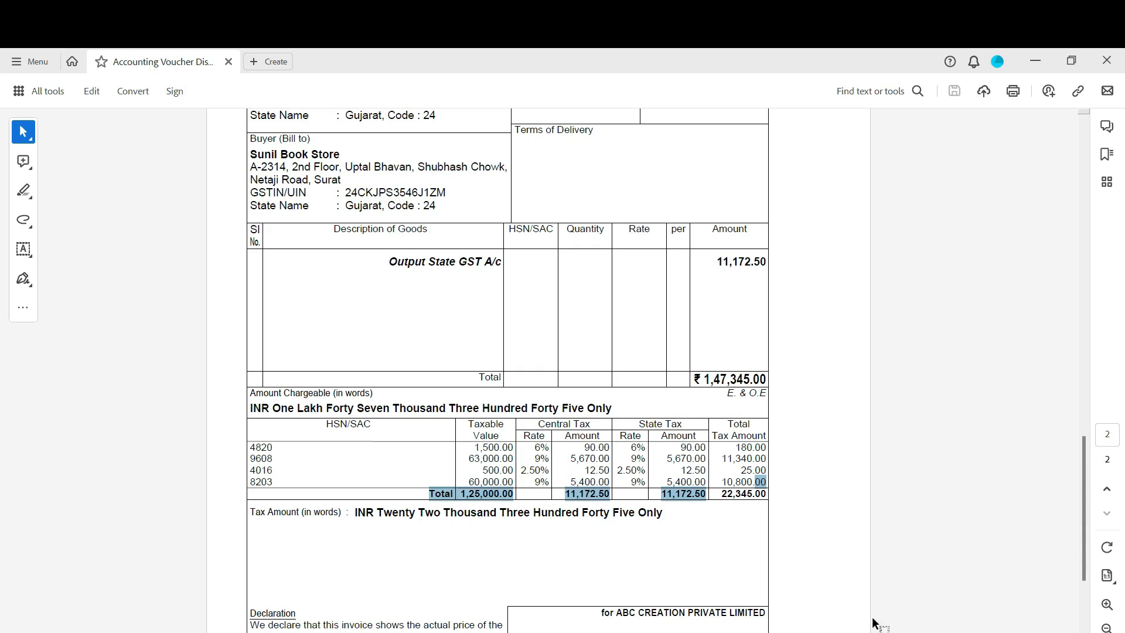
mouse_move(872, 627)
scroll(493, 392, up, 3)
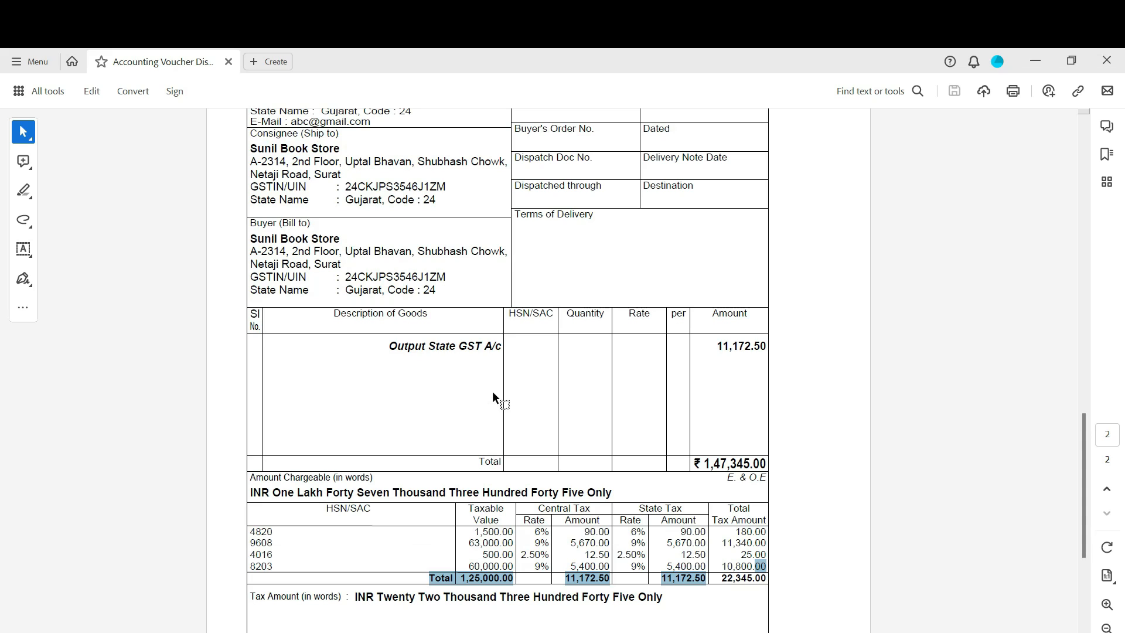